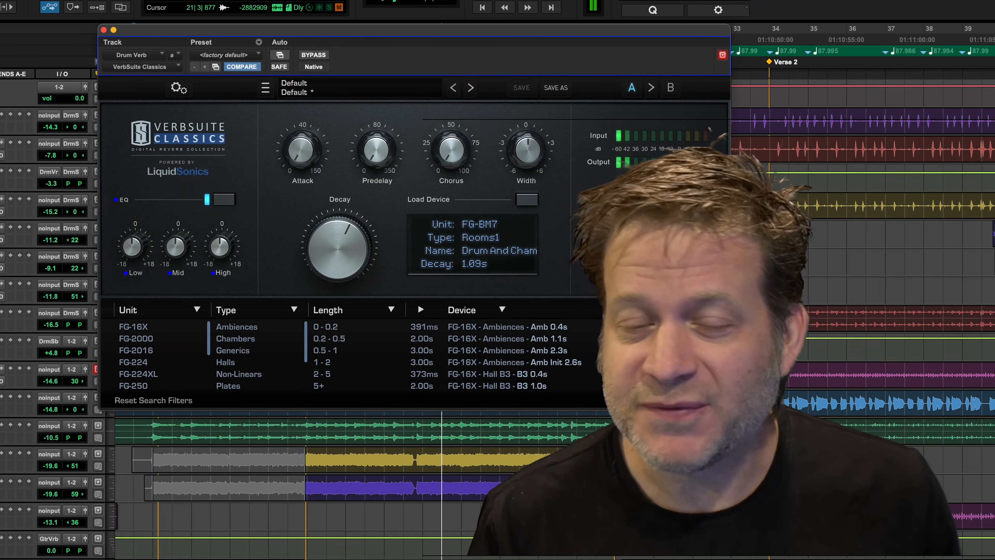
Review the drum plug-ins: X-Gate on Snare Bottom, Drumstrip on Tom 1 and Blitzer on Drum Submix
{"action": "left_click", "coordinate": [1, 212]}
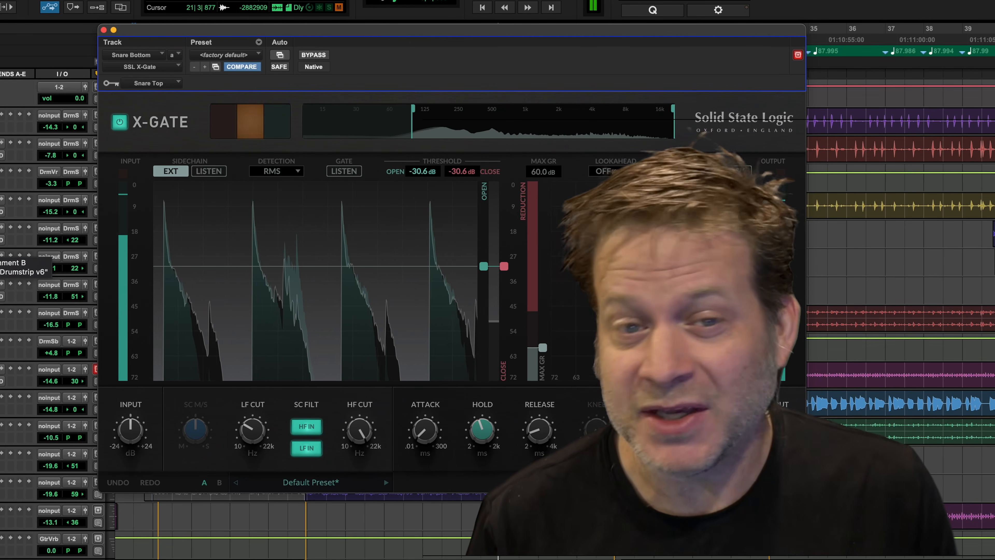
{"action": "left_click", "coordinate": [0, 240]}
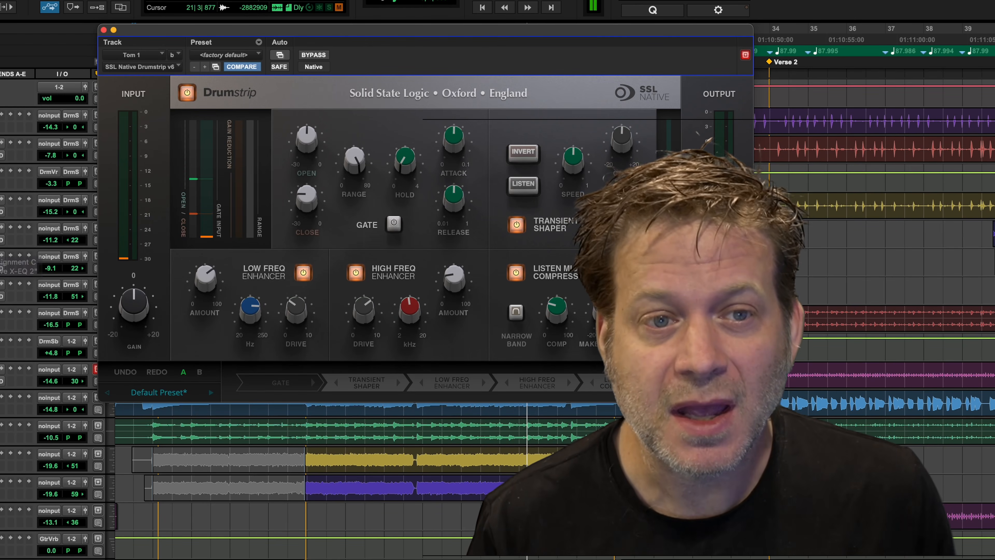
{"action": "left_click", "coordinate": [0, 312]}
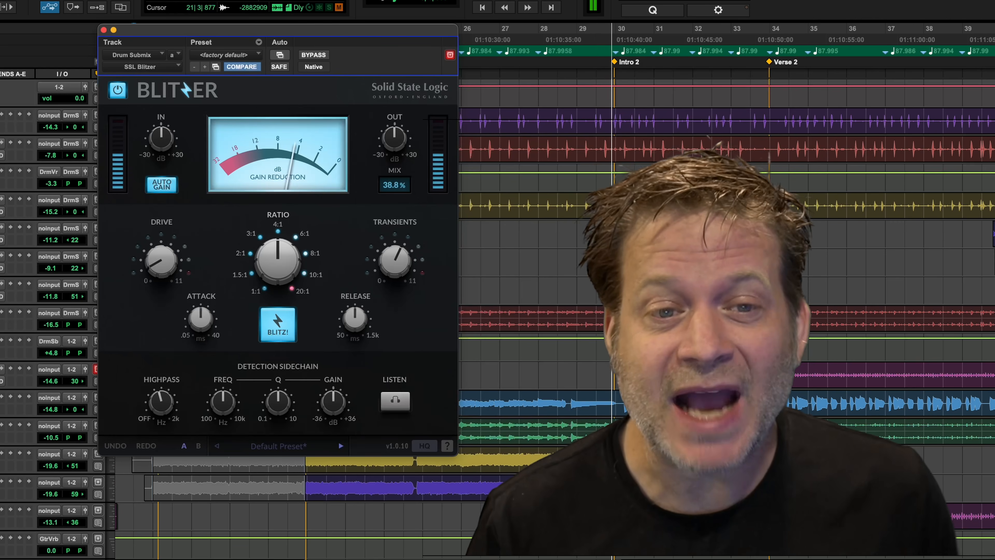
Review Bass Flow on New Bass-02, plus X-Comp and X-EQ 2 on Acoustic-02
{"action": "scroll", "coordinate": [536, 294], "scroll_direction": "down", "scroll_amount": 3}
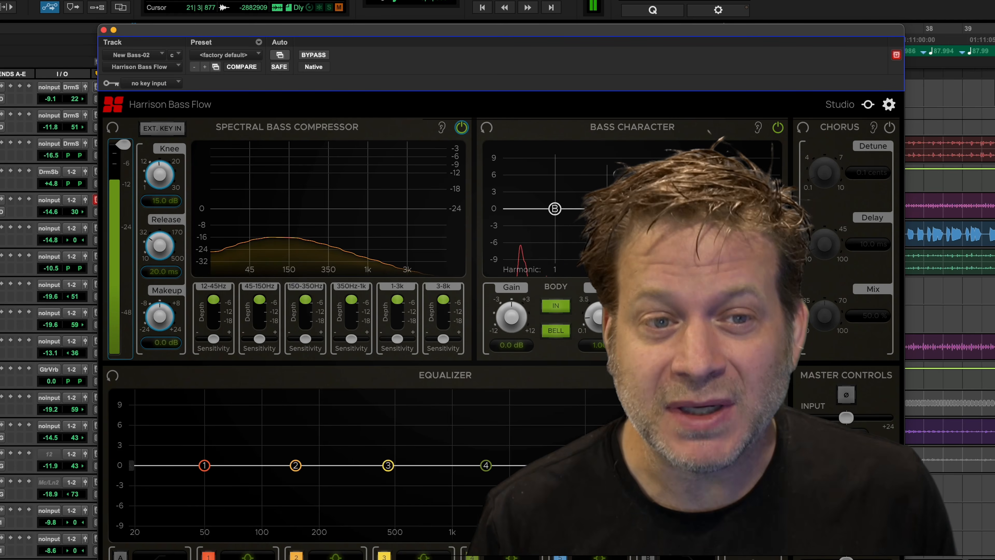
{"action": "left_click", "coordinate": [1, 267]}
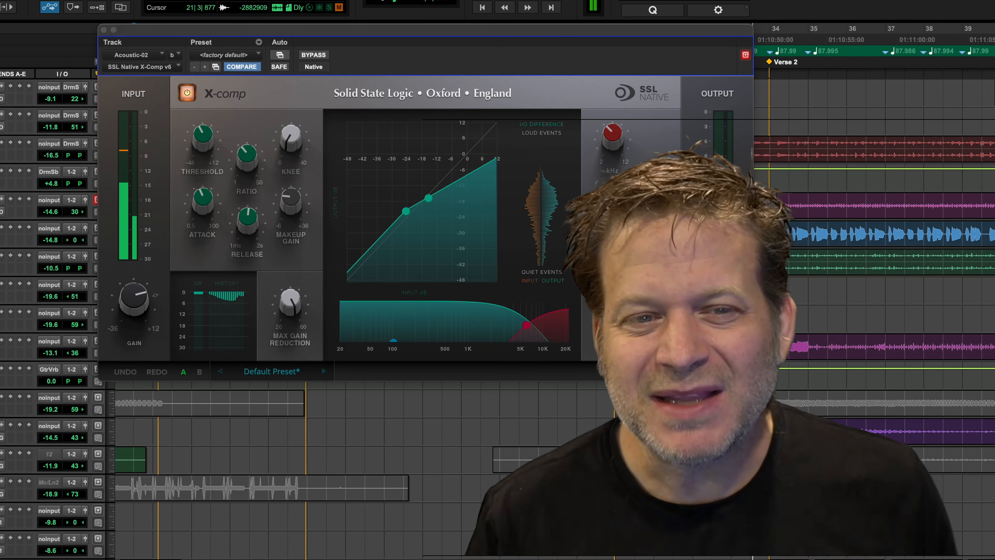
{"action": "left_click", "coordinate": [1, 274]}
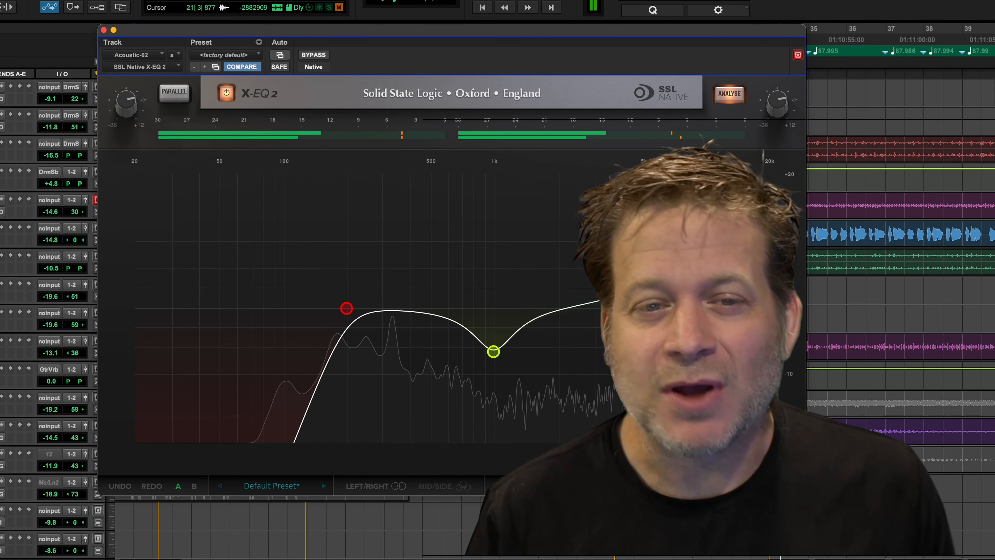
Review Channel Strip 2 on the first rhythm guitar track and the verses track
{"action": "left_click", "coordinate": [1, 286]}
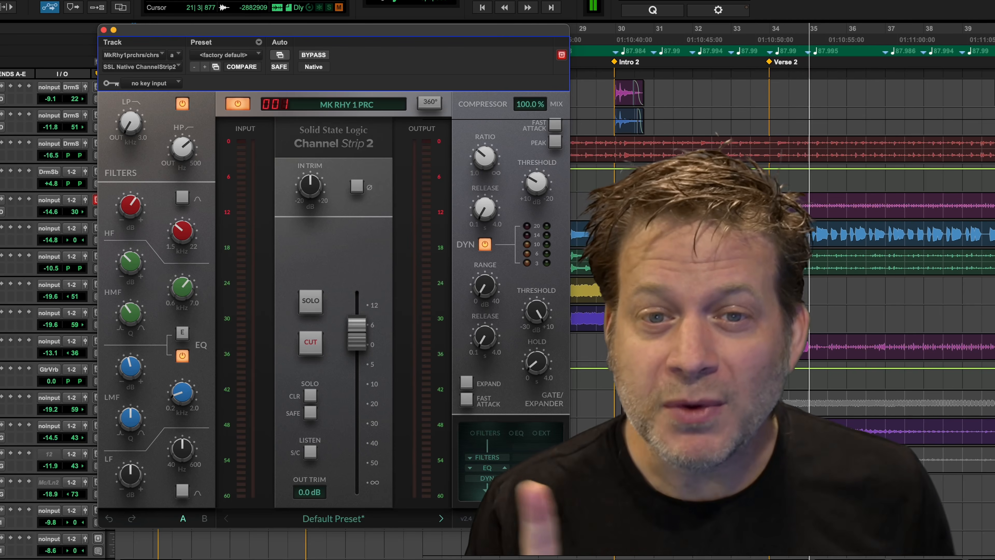
{"action": "left_click", "coordinate": [1, 342]}
{"action": "scroll", "coordinate": [1, 342], "scroll_direction": "down", "scroll_amount": 3}
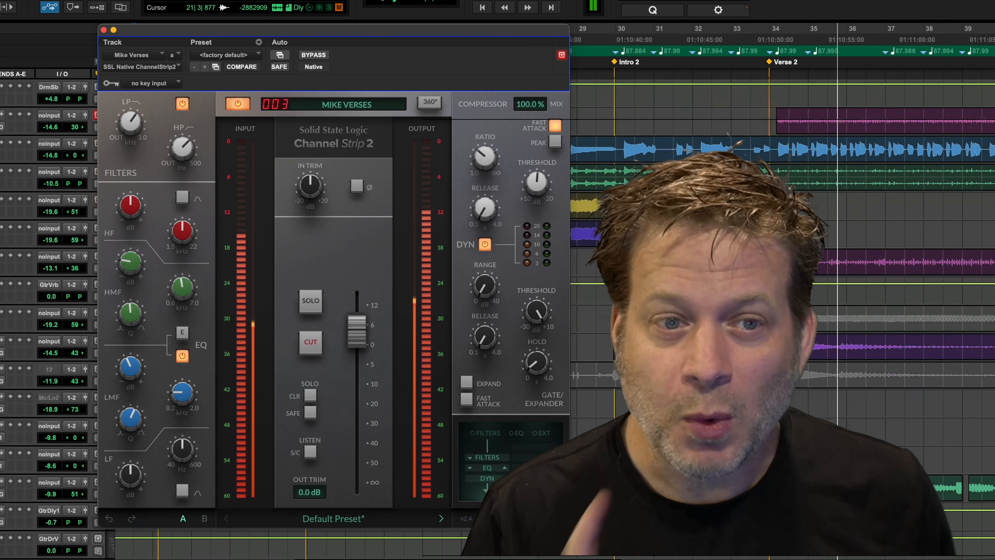
Review VerbSuite Classics on Gtr Verb, X-EQ 2 and X-ValveComp on the tremolo guitar, and X-ValveComp on the intro guitar
{"action": "left_click", "coordinate": [1, 283]}
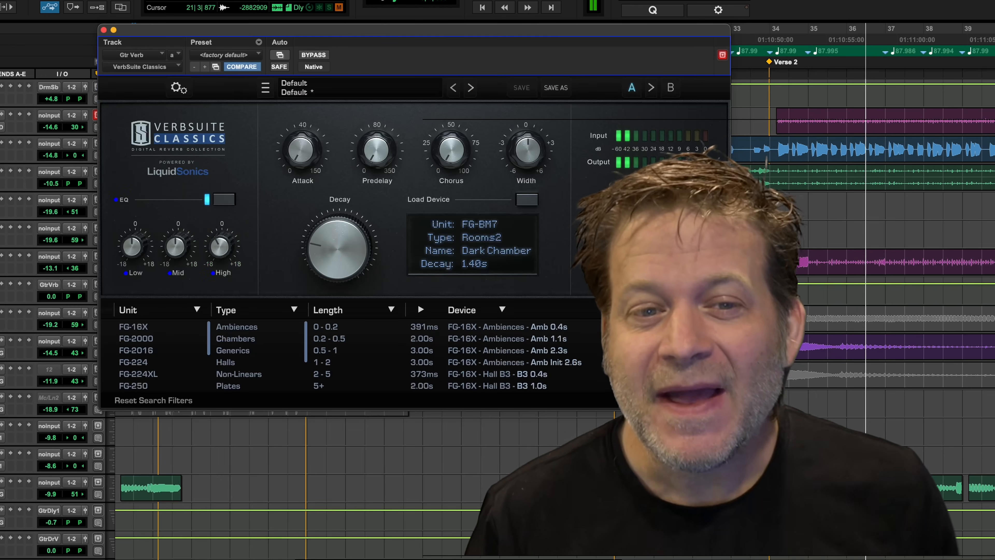
{"action": "left_click", "coordinate": [1, 339]}
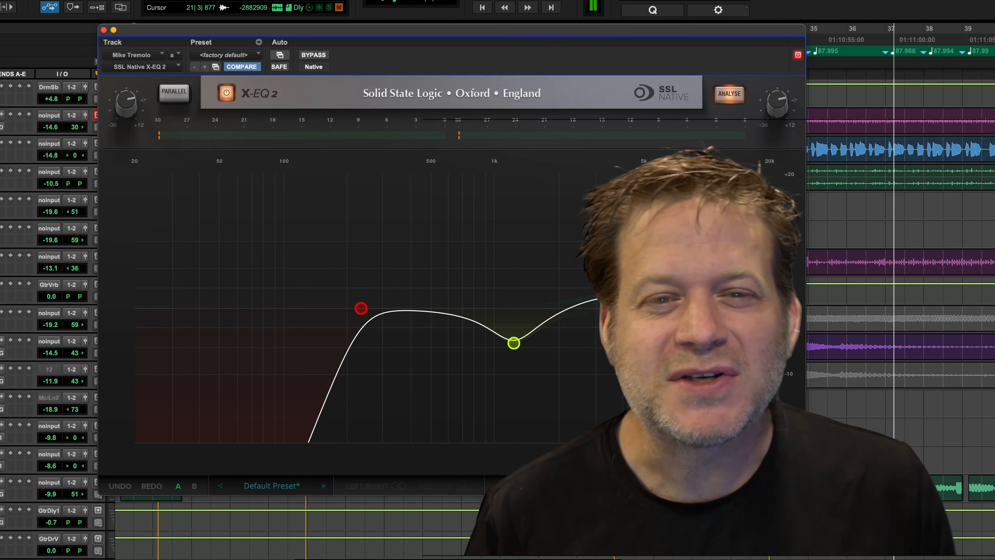
{"action": "left_click", "coordinate": [1, 345]}
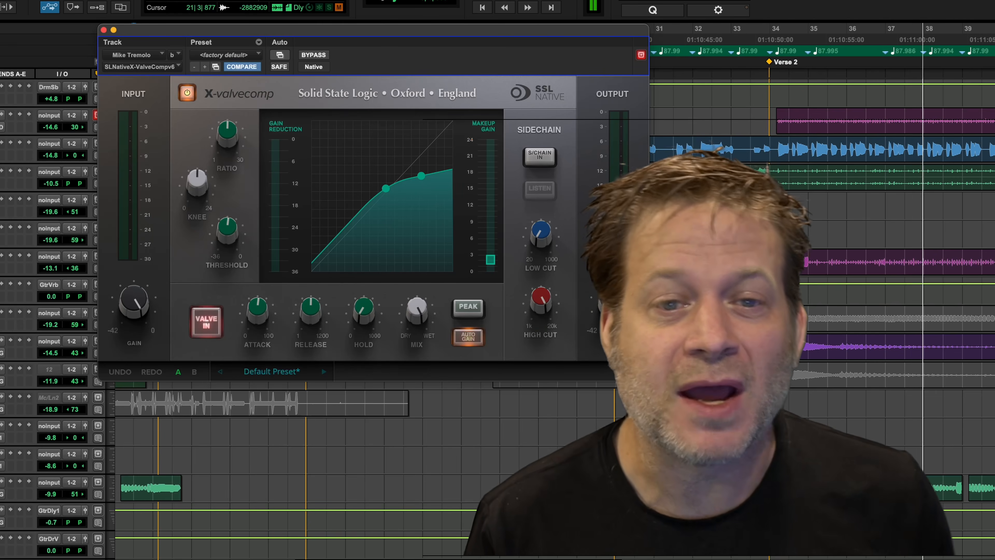
{"action": "left_click", "coordinate": [1, 486]}
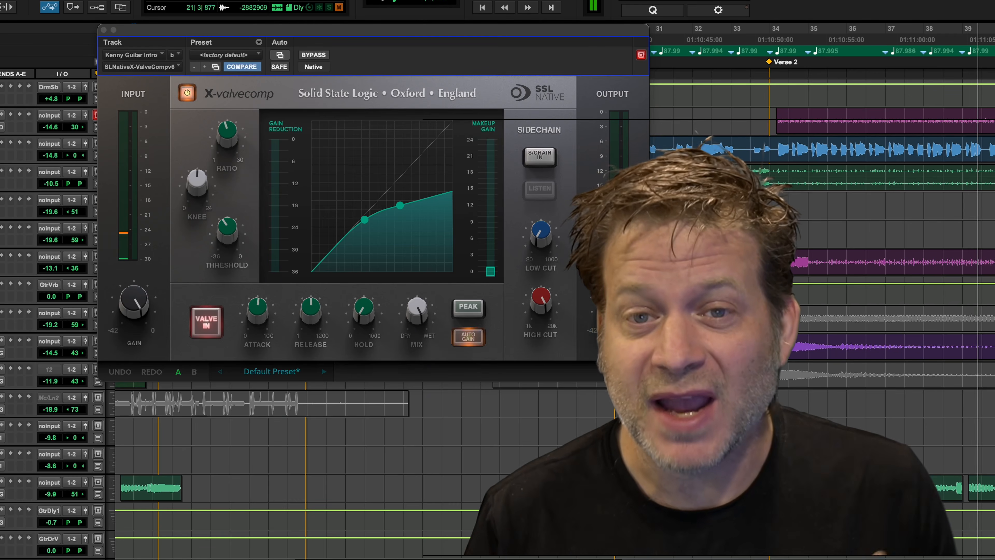
Review Channel Strip 2 on the first lead guitar, X-Delay on Gtr Delay 1 and FlexVerb on Gtr Dark Verb
{"action": "left_click", "coordinate": [1, 424]}
{"action": "scroll", "coordinate": [49, 314], "scroll_direction": "down", "scroll_amount": 4}
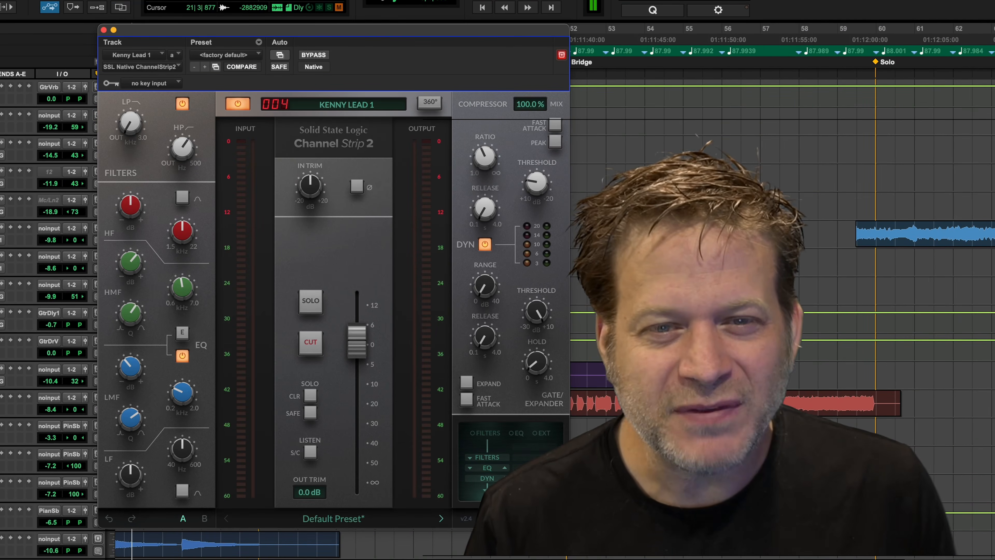
{"action": "left_click", "coordinate": [1, 290]}
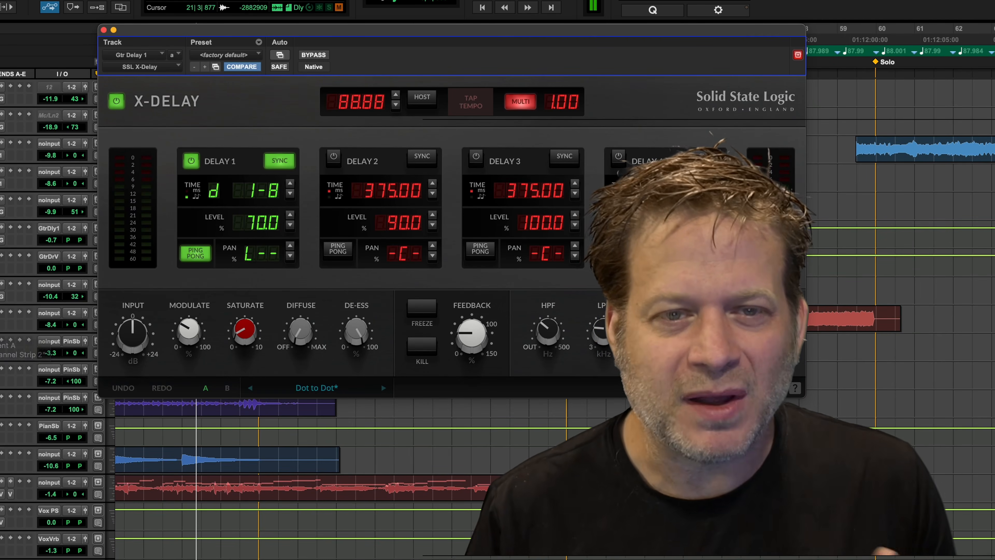
{"action": "left_click", "coordinate": [1, 256]}
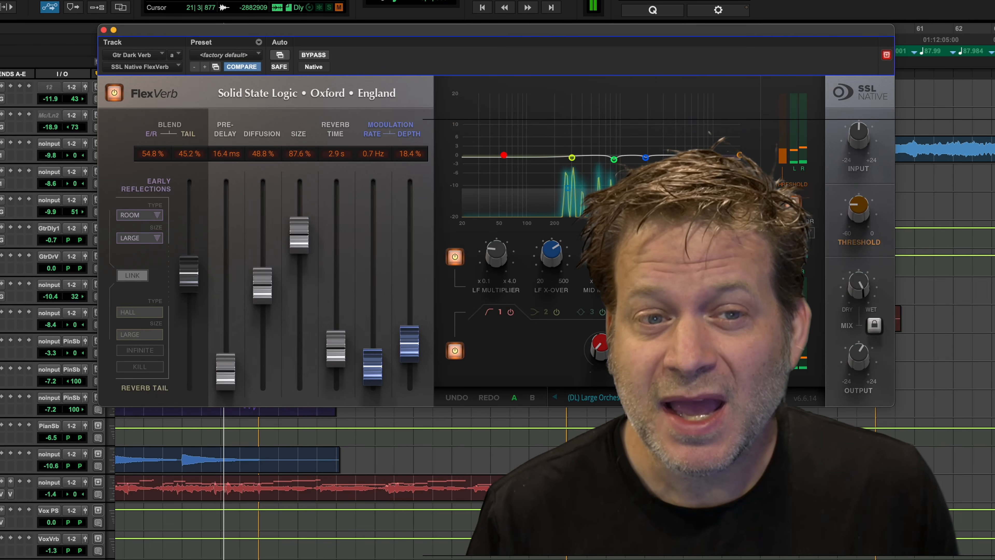
Review Channel Strip 2 on the chorus guitar and Clav w/ Distortion tracks, and X-EQ 2 on Piano Sub
{"action": "left_click", "coordinate": [1, 312]}
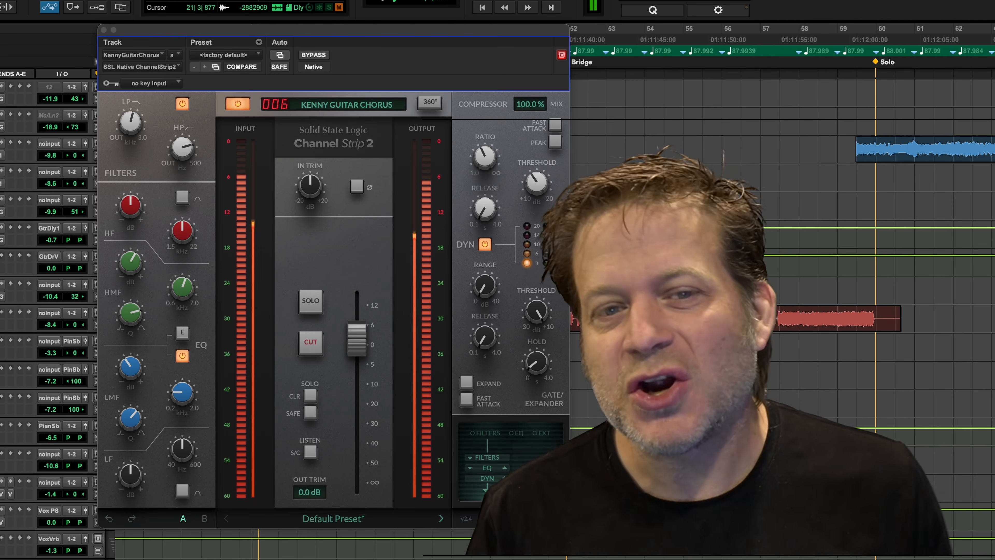
{"action": "left_click", "coordinate": [1, 313]}
{"action": "scroll", "coordinate": [1, 312], "scroll_direction": "down", "scroll_amount": 3}
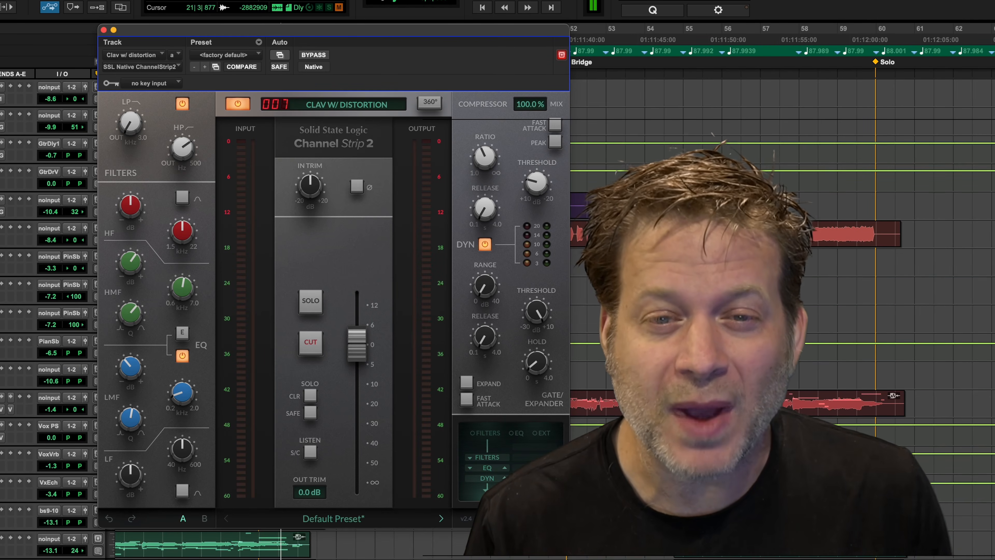
{"action": "left_click", "coordinate": [1, 341]}
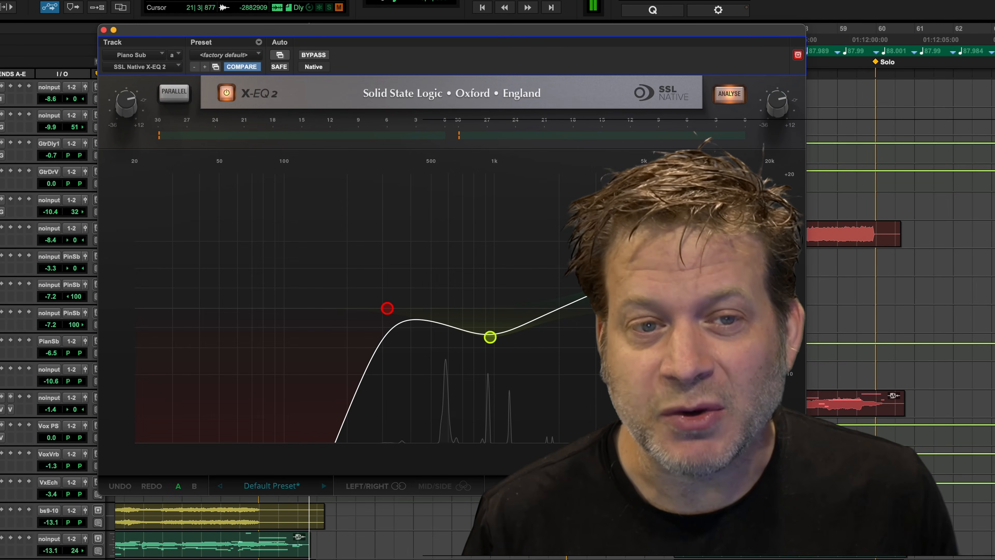
{"action": "left_click", "coordinate": [1, 347]}
{"action": "scroll", "coordinate": [0, 347], "scroll_direction": "down", "scroll_amount": 3}
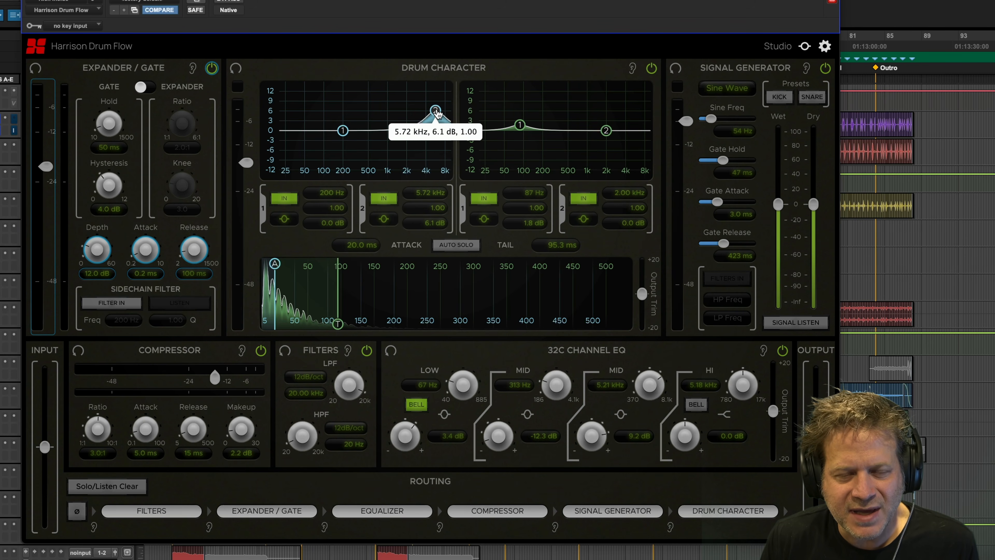
Set band 2 of Drum Flow's attack Drum Character curve to 4.84 kHz and 7.6 dB, and toggle playback
{"action": "mouse_move", "coordinate": [437, 113]}
{"action": "left_mouse_down"}
{"action": "mouse_move", "coordinate": [434, 84]}
{"action": "mouse_move", "coordinate": [431, 106]}
{"action": "left_mouse_up"}
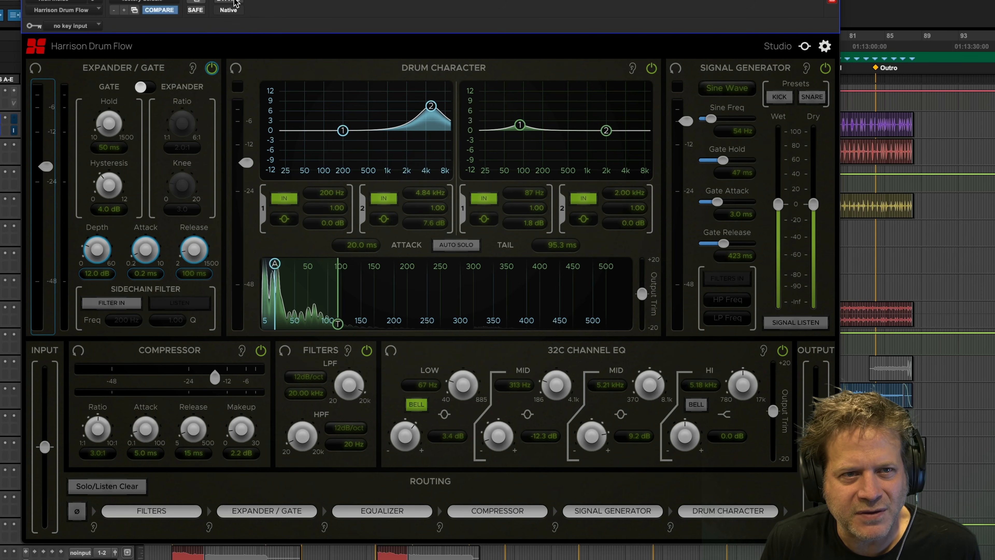
{"action": "key", "text": "space"}
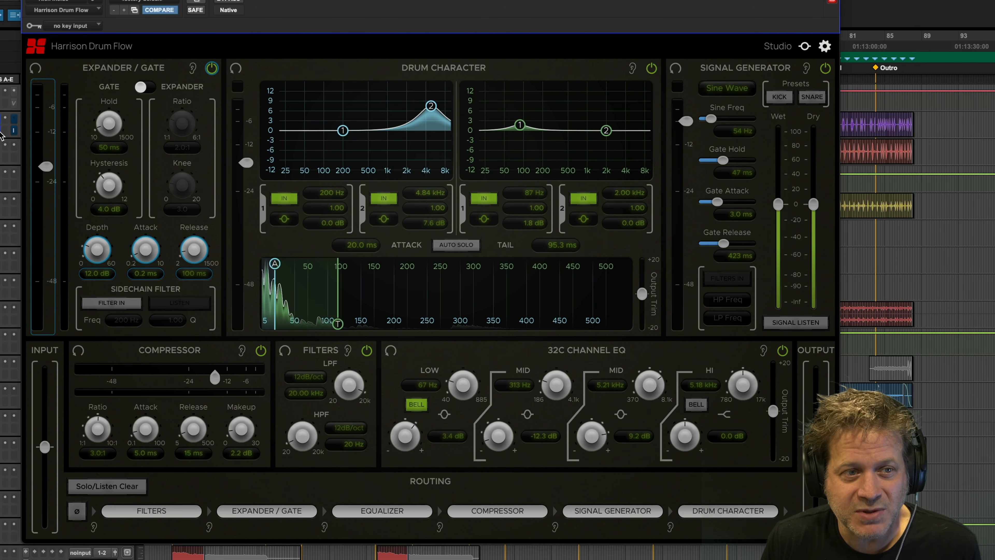
Open Infinity Bass on the Kick Inside track, compare it active and bypassed during playback, and close it in bypass
{"action": "left_click", "coordinate": [14, 130]}
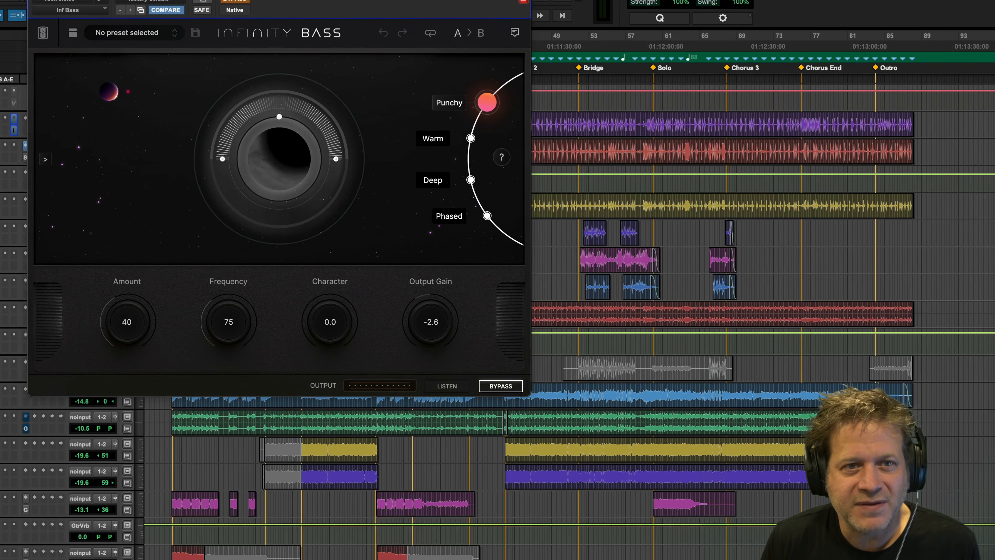
{"action": "left_click_drag", "start_coordinate": [295, 0], "coordinate": [430, 83]}
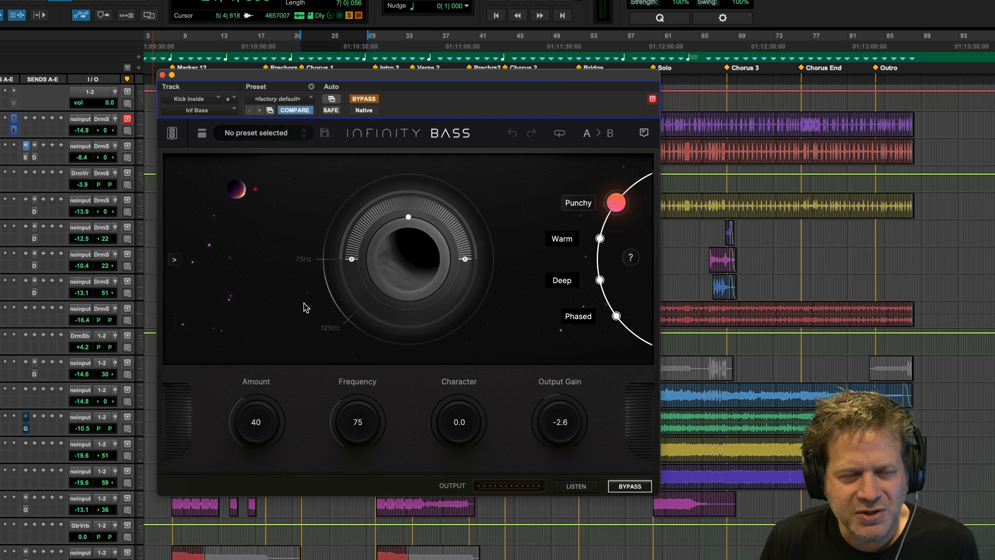
{"action": "left_click", "coordinate": [364, 99]}
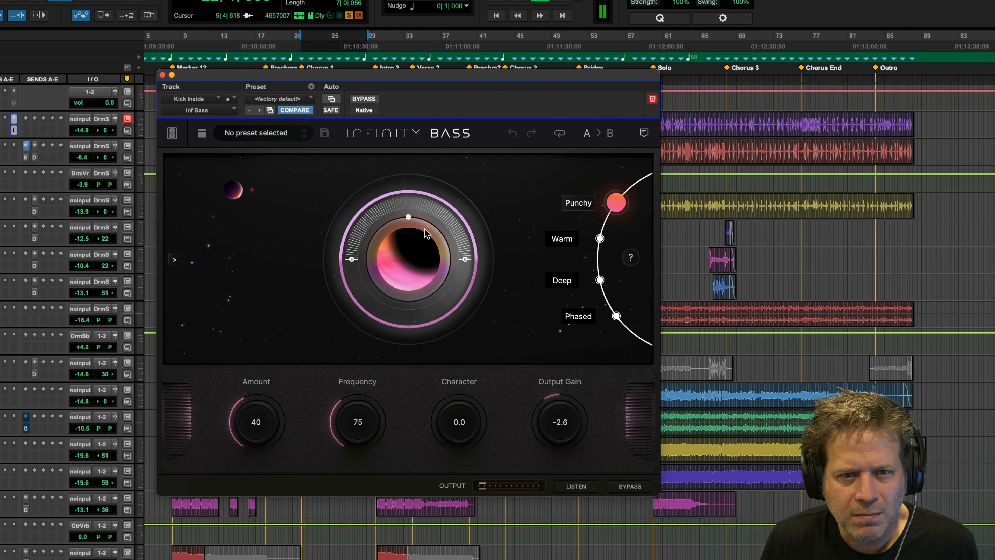
{"action": "left_click_drag", "start_coordinate": [267, 422], "coordinate": [249, 407]}
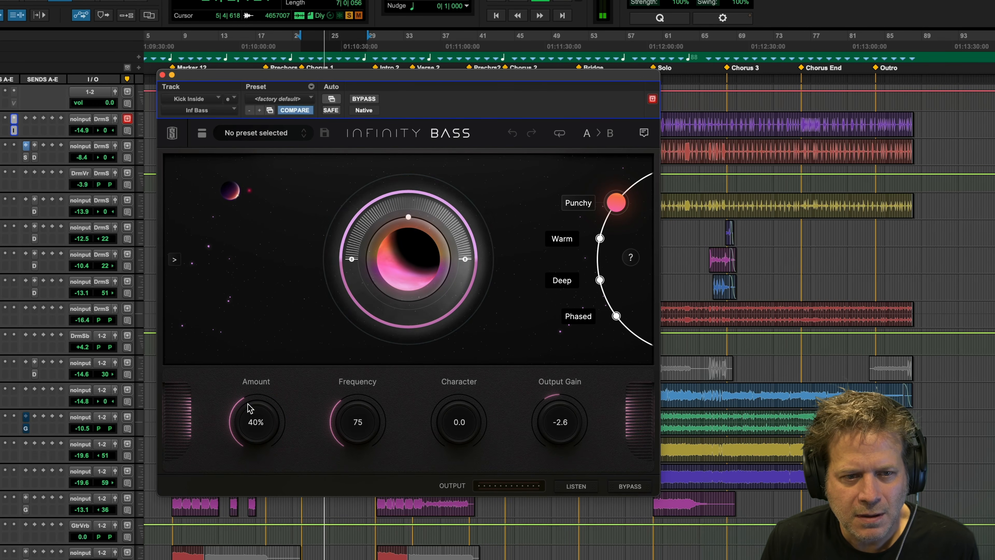
{"action": "left_click", "coordinate": [364, 99]}
{"action": "key", "text": "space"}
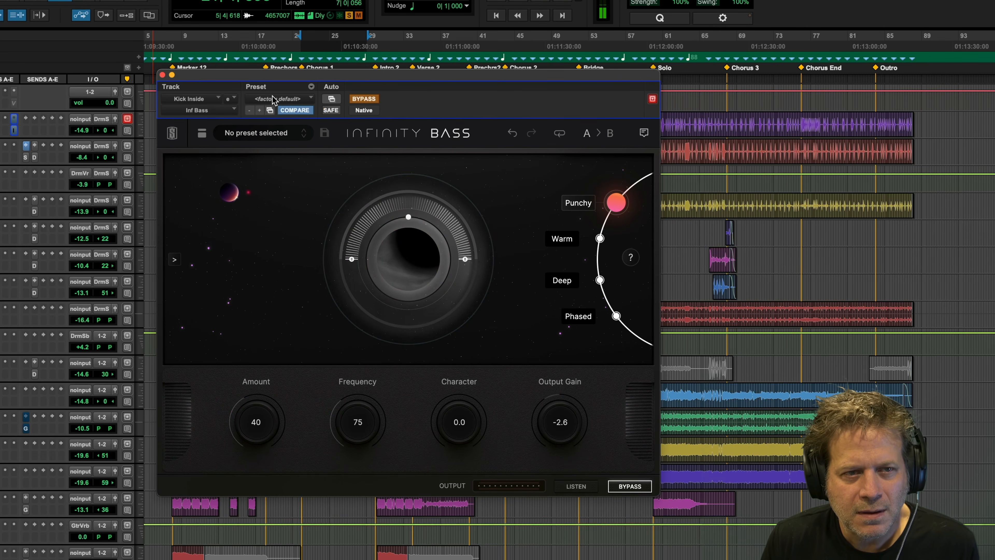
{"action": "left_click", "coordinate": [162, 74]}
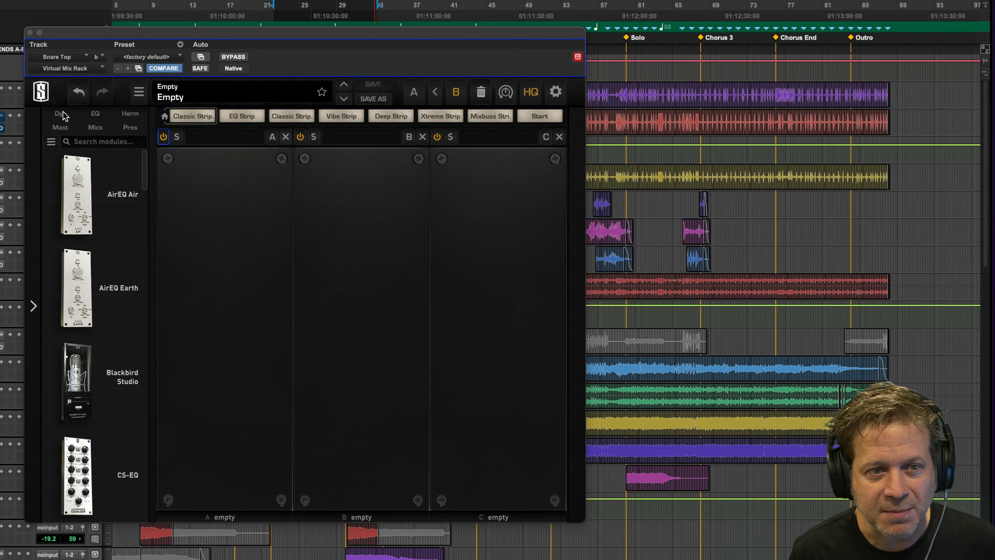
Load the Gate:Drums dynamics module into slot A of the Virtual Mix Rack on Snare Top
{"action": "left_click", "coordinate": [135, 114]}
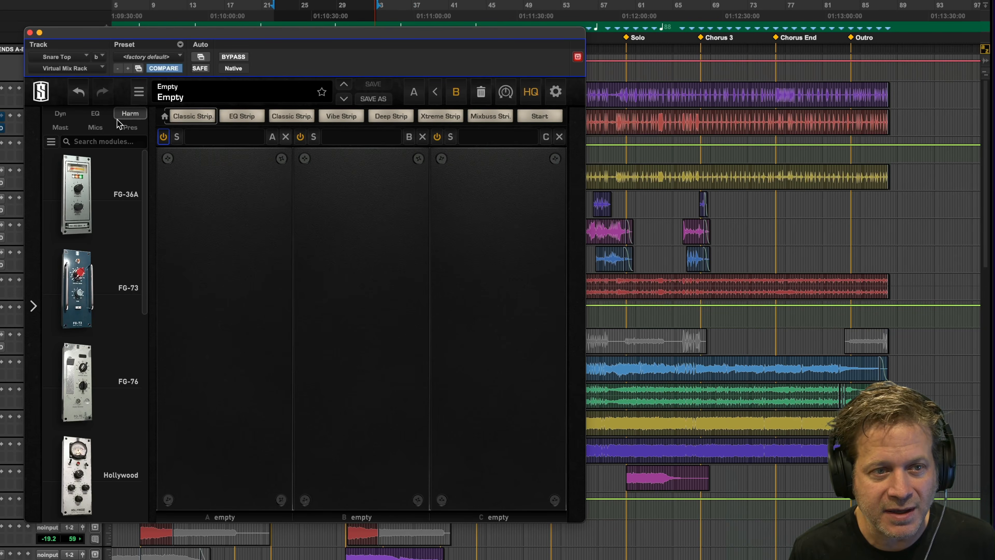
{"action": "left_click", "coordinate": [129, 128]}
{"action": "left_click", "coordinate": [130, 113]}
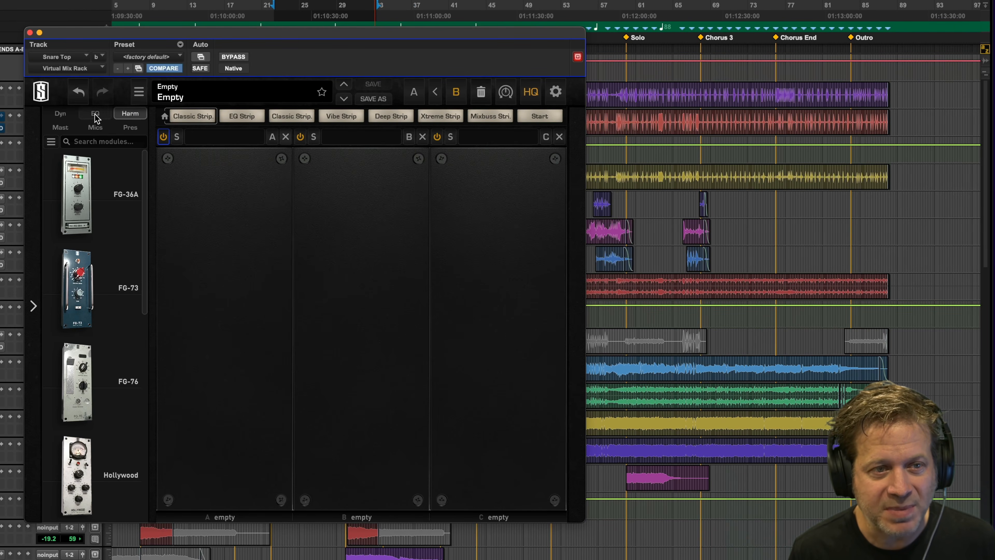
{"action": "left_click", "coordinate": [60, 113]}
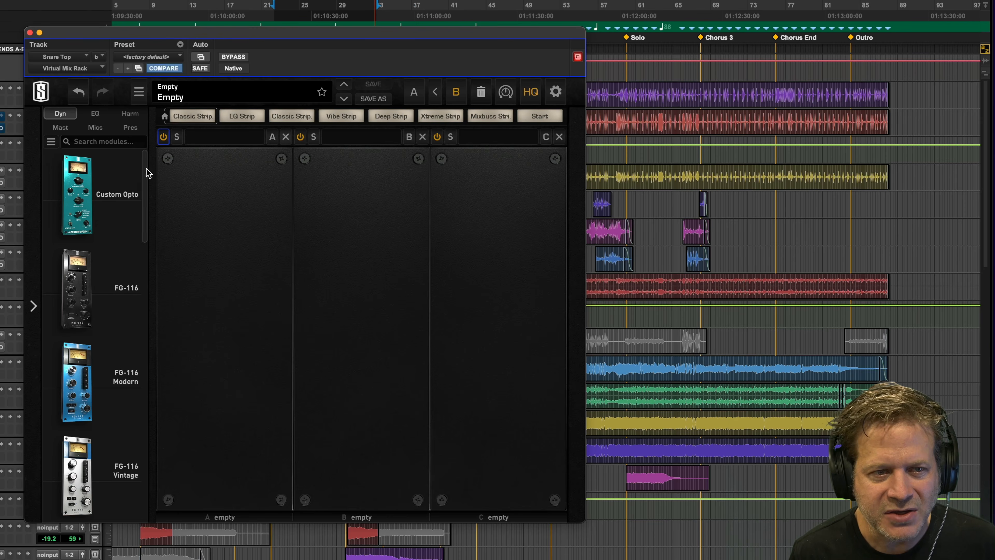
{"action": "left_click_drag", "start_coordinate": [144, 181], "coordinate": [155, 473]}
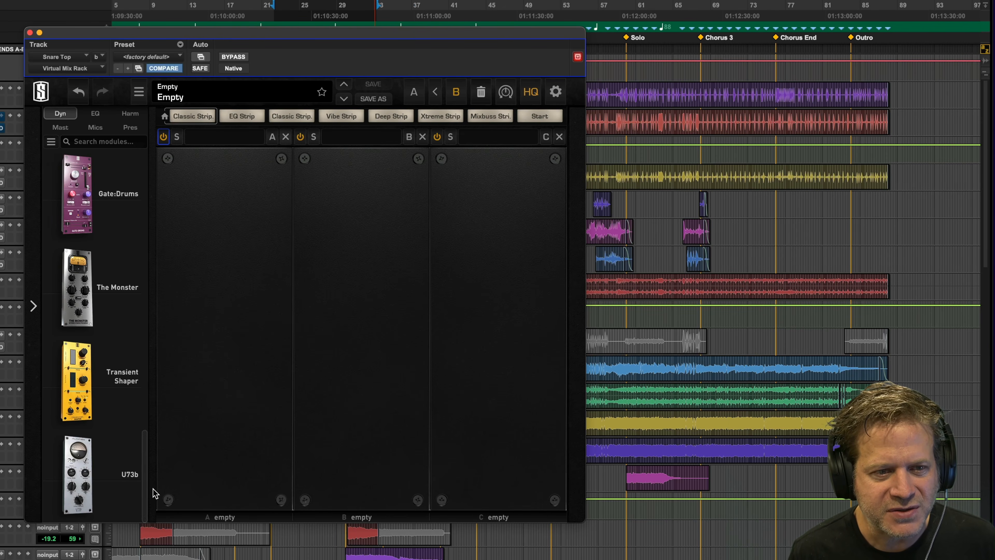
{"action": "scroll", "coordinate": [149, 458], "scroll_direction": "up", "scroll_amount": 2}
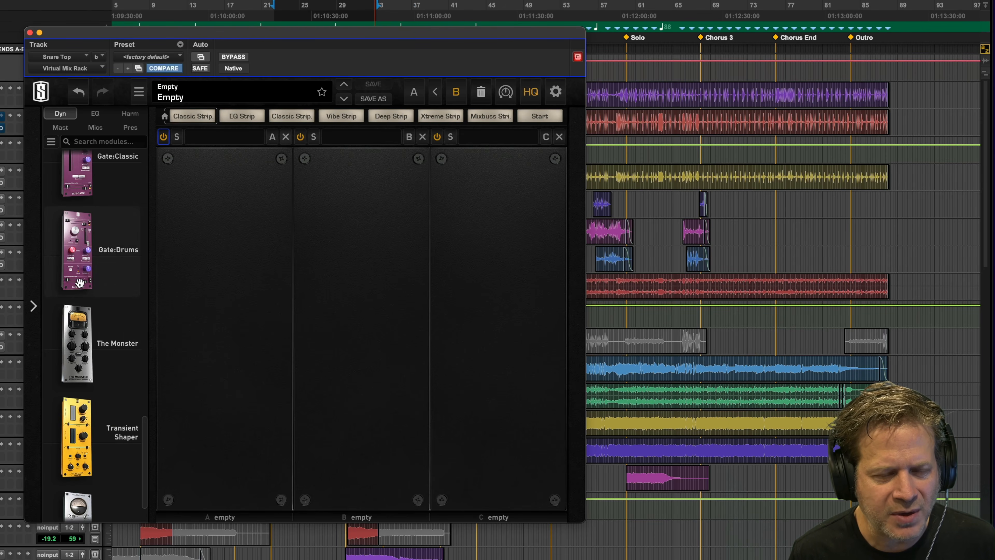
{"action": "left_click_drag", "start_coordinate": [80, 283], "coordinate": [180, 281]}
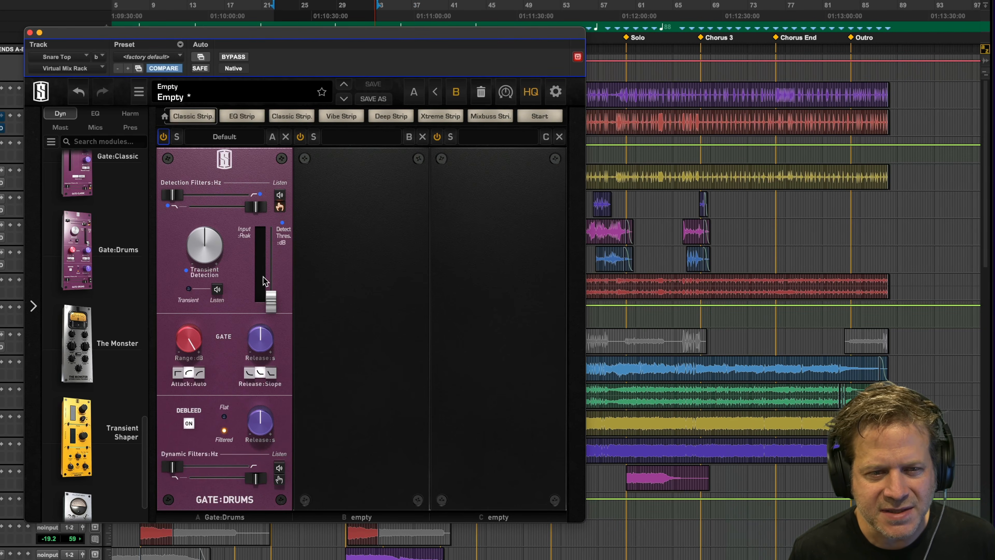
Set the Gate:Drums detection threshold to -21.3 dB and start playback to audition it
{"action": "left_click_drag", "start_coordinate": [270, 299], "coordinate": [276, 251]}
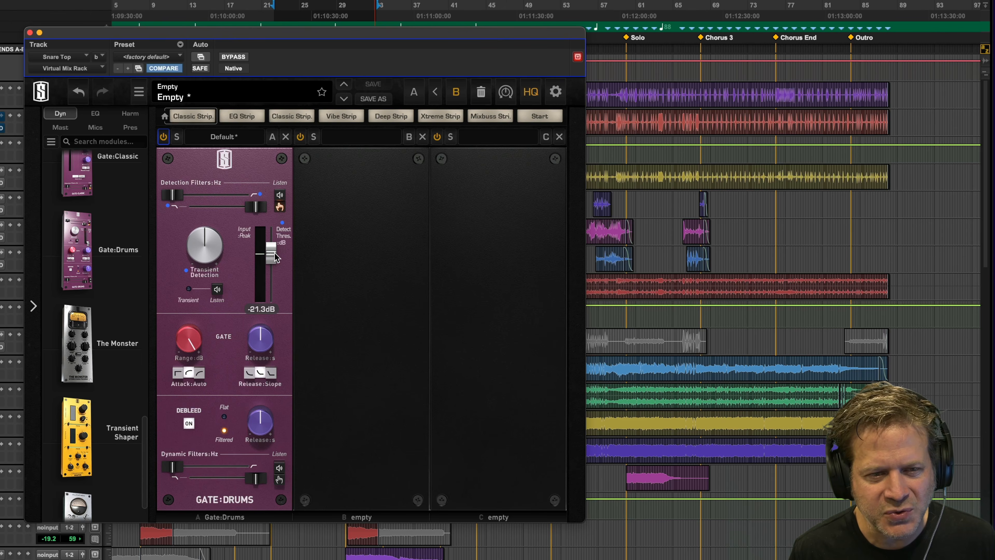
{"action": "key", "text": "space"}
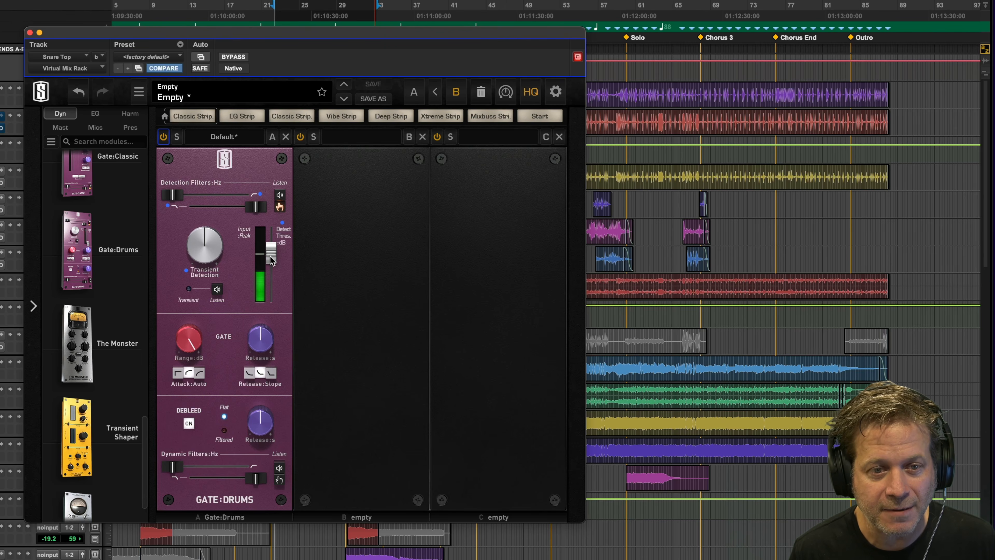
Refine Gate:Drums with a -23.9 dB detection threshold, a higher low-cut detection filter and a slightly longer gate release
{"action": "mouse_move", "coordinate": [271, 257]}
{"action": "left_mouse_down"}
{"action": "mouse_move", "coordinate": [269, 289]}
{"action": "mouse_move", "coordinate": [269, 262]}
{"action": "left_mouse_up"}
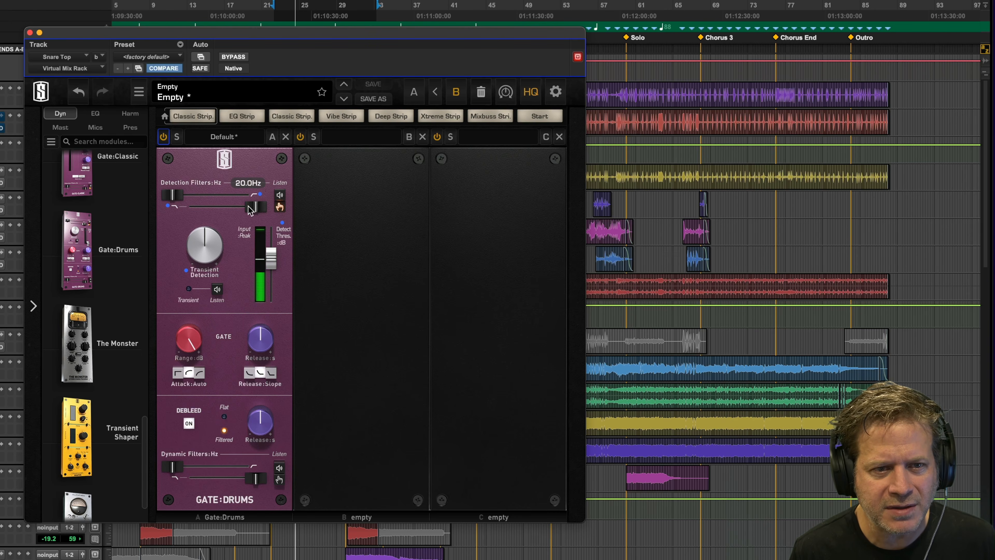
{"action": "left_click_drag", "start_coordinate": [176, 197], "coordinate": [196, 201]}
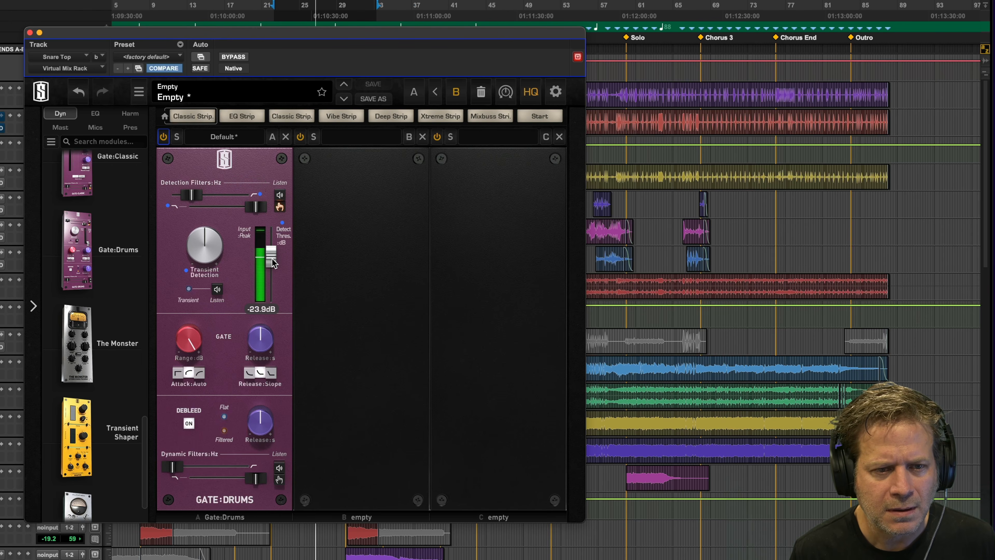
{"action": "mouse_move", "coordinate": [263, 340]}
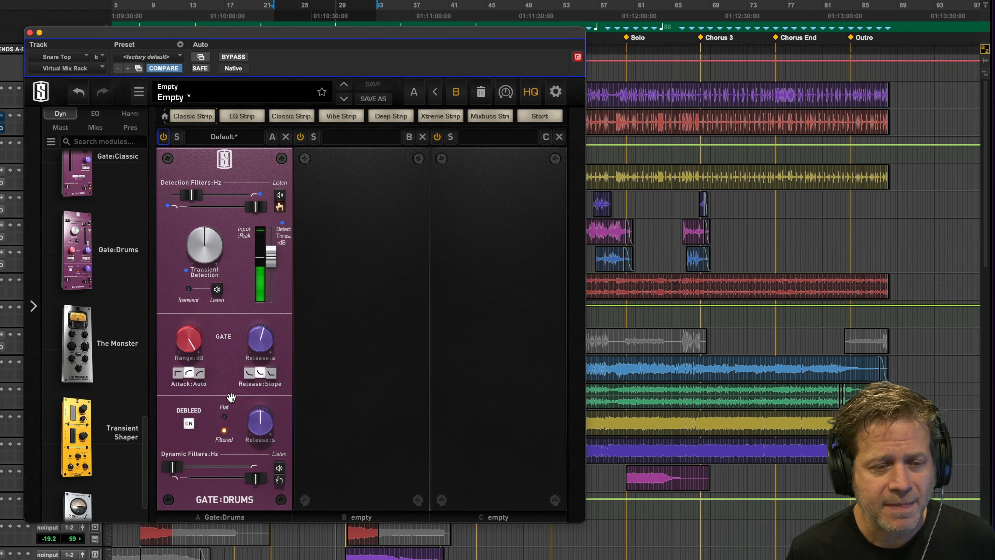
Load the FG-S equalizer module into slot B of the Virtual Mix Rack, beside Gate:Drums
{"action": "scroll", "coordinate": [123, 337], "scroll_direction": "up", "scroll_amount": 4}
{"action": "scroll", "coordinate": [124, 337], "scroll_direction": "up", "scroll_amount": 15}
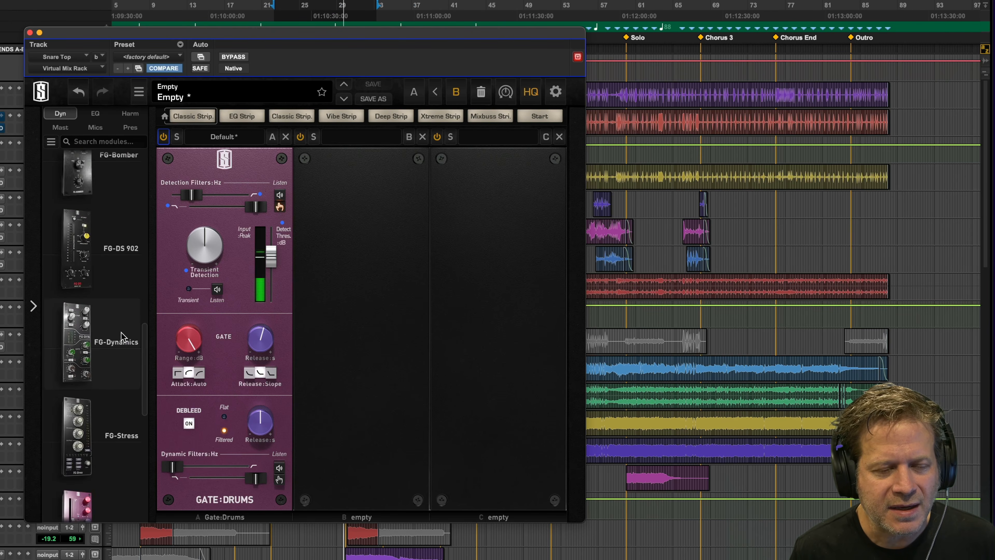
{"action": "left_click", "coordinate": [96, 114]}
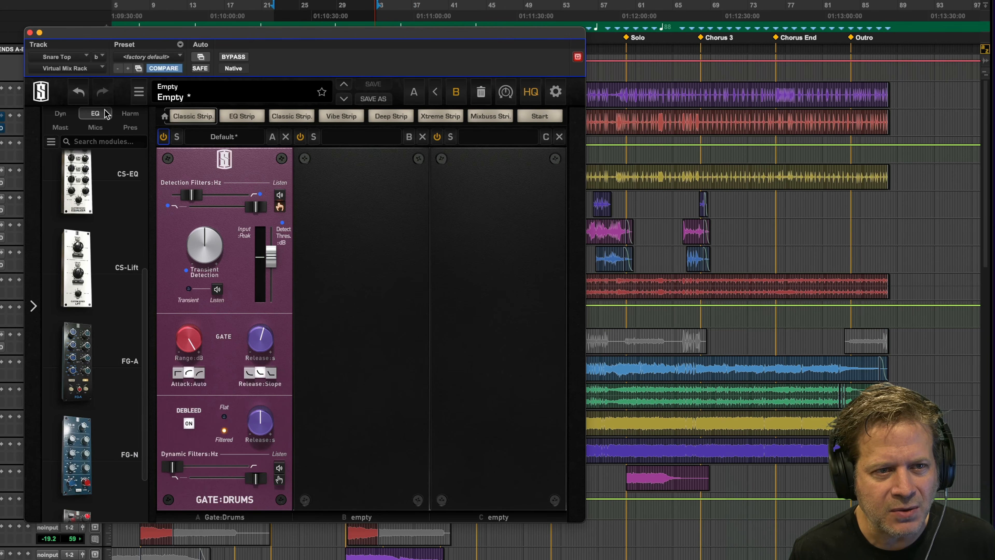
{"action": "scroll", "coordinate": [109, 317], "scroll_direction": "down", "scroll_amount": 2}
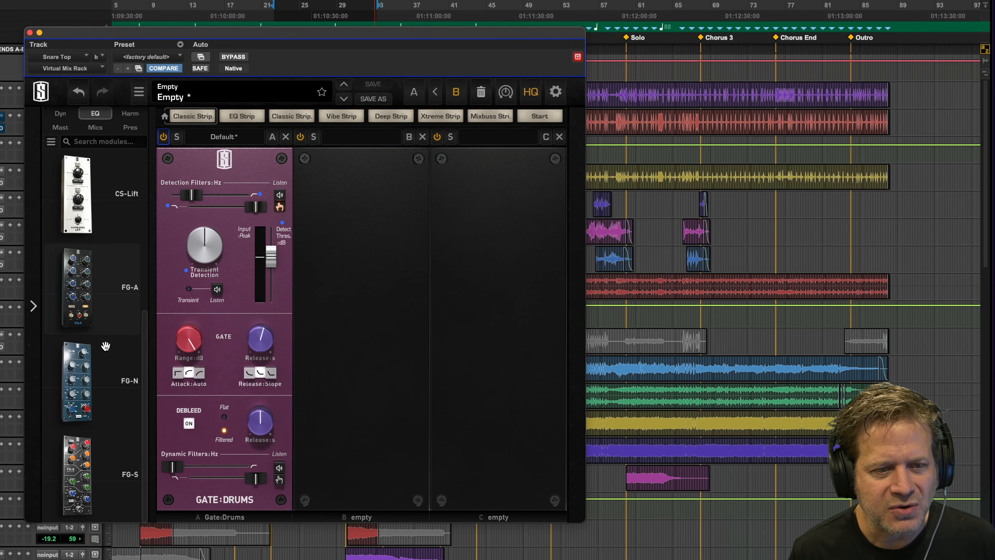
{"action": "left_click_drag", "start_coordinate": [103, 482], "coordinate": [379, 294]}
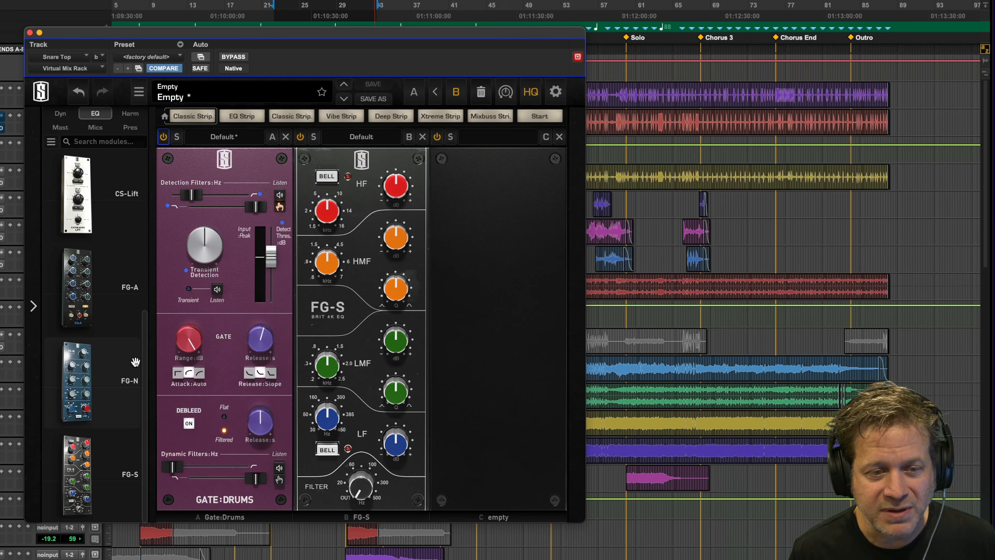
Load the FG-Stress dynamics module into slot C of the Virtual Mix Rack and adjust its input level
{"action": "scroll", "coordinate": [126, 384], "scroll_direction": "up", "scroll_amount": 6}
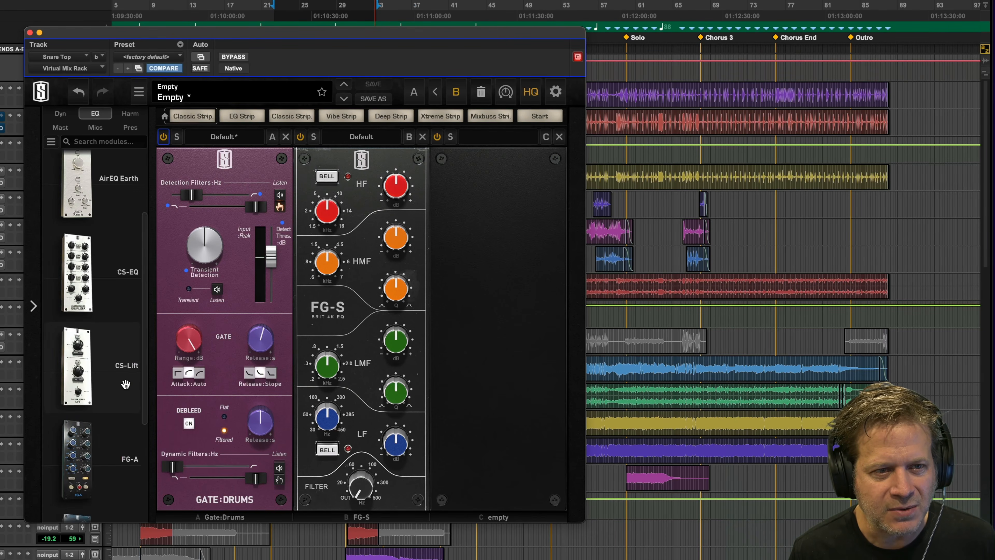
{"action": "left_click", "coordinate": [62, 114]}
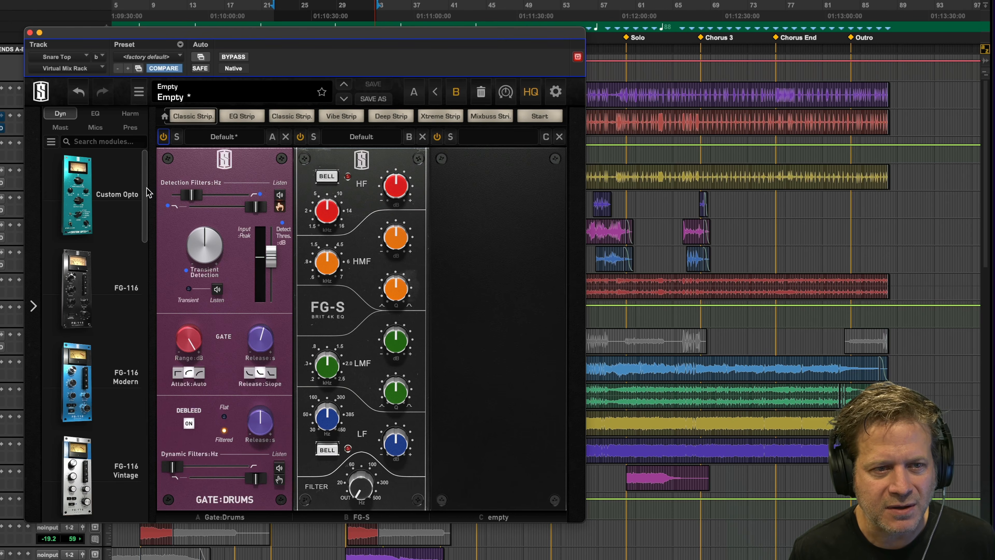
{"action": "left_click_drag", "start_coordinate": [147, 200], "coordinate": [156, 469]}
{"action": "scroll", "coordinate": [120, 385], "scroll_direction": "up", "scroll_amount": 8}
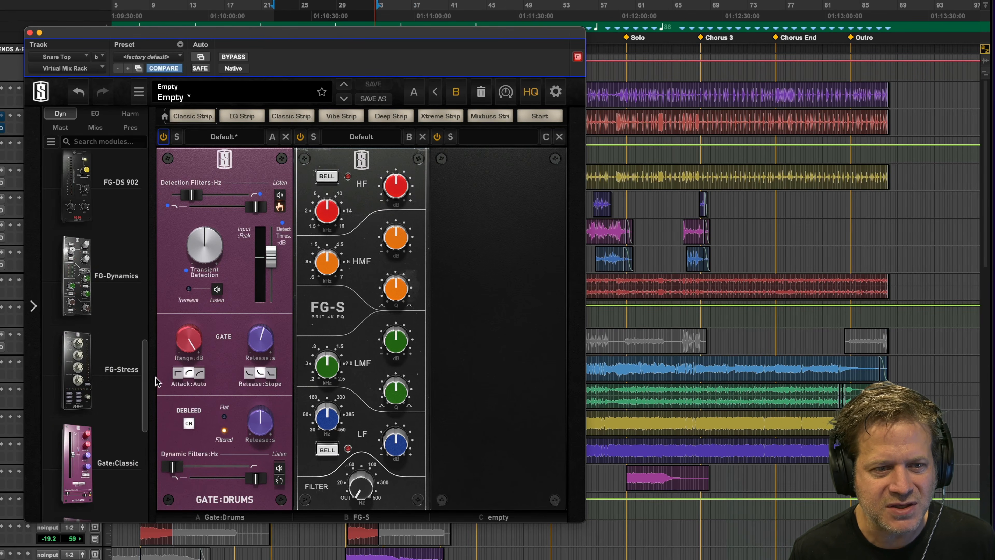
{"action": "left_click_drag", "start_coordinate": [120, 385], "coordinate": [513, 379]}
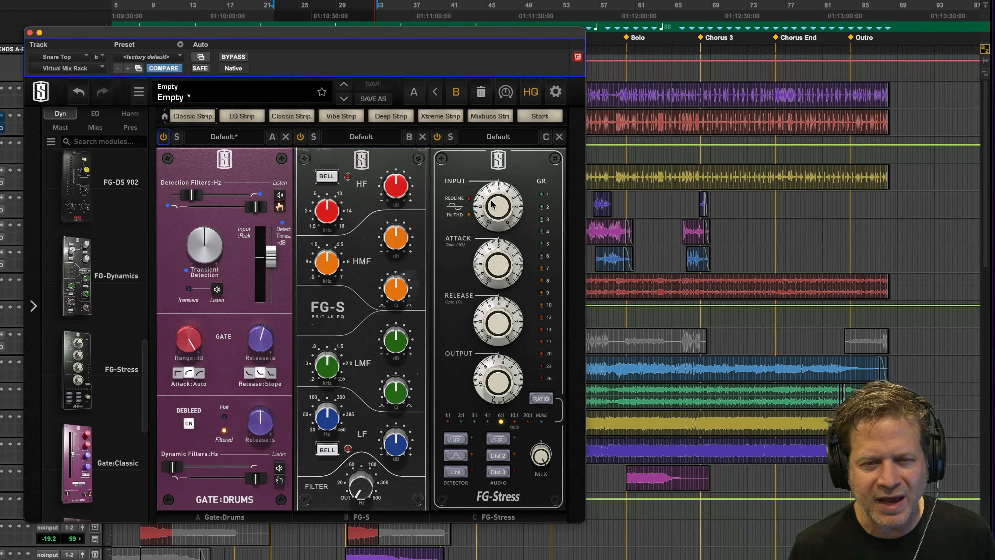
{"action": "left_click_drag", "start_coordinate": [492, 204], "coordinate": [491, 213]}
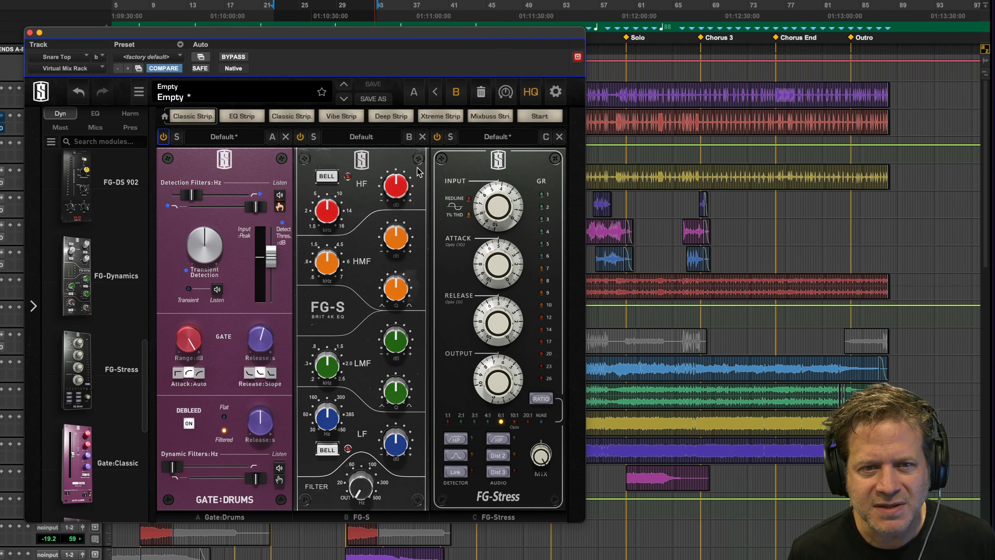
Switch the Virtual Mix Rack to setting A and go over the FG-73 drive and the Transient Shaper controls
{"action": "left_click", "coordinate": [416, 94]}
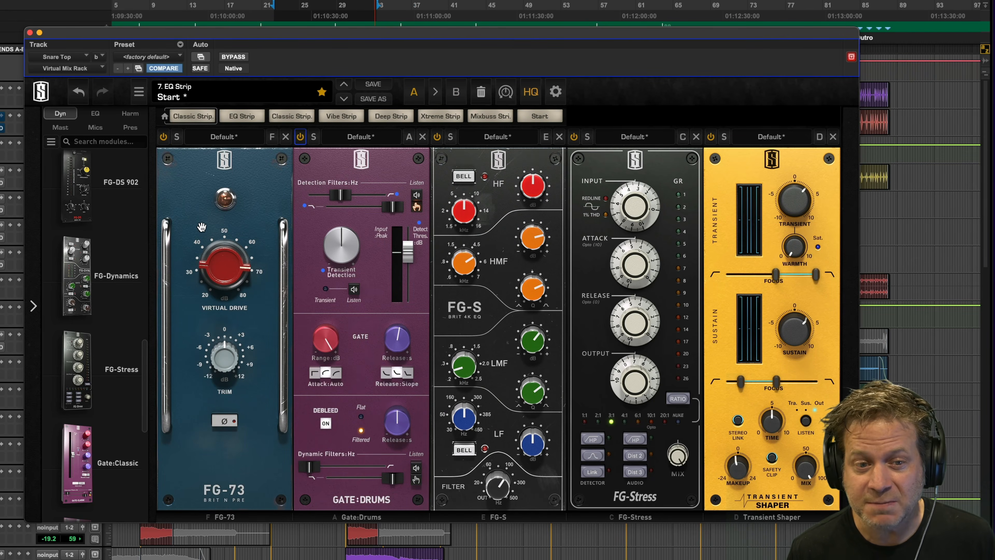
{"action": "mouse_move", "coordinate": [211, 267]}
{"action": "left_mouse_down"}
{"action": "mouse_move", "coordinate": [215, 337]}
{"action": "mouse_move", "coordinate": [208, 265]}
{"action": "left_mouse_up"}
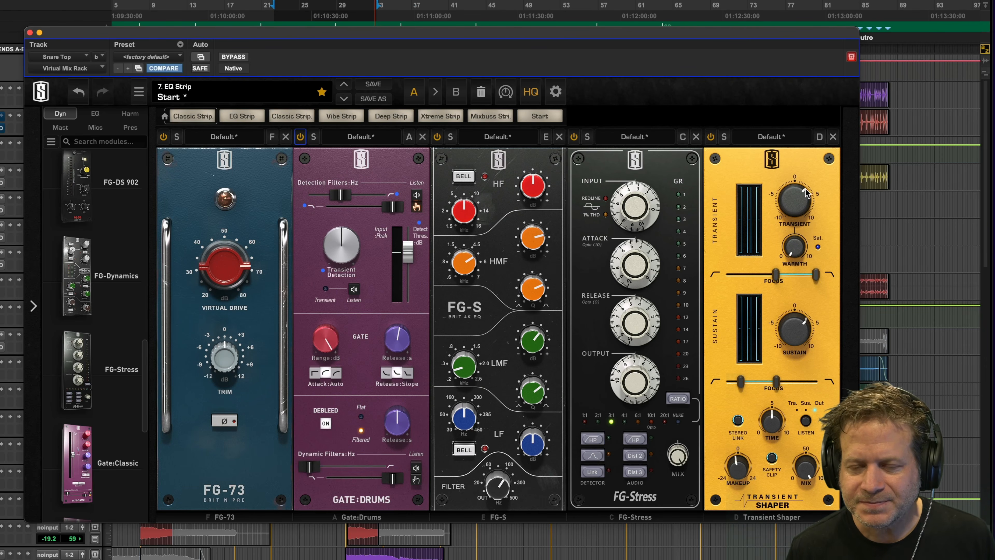
{"action": "mouse_move", "coordinate": [798, 202]}
{"action": "left_mouse_down"}
{"action": "mouse_move", "coordinate": [792, 219]}
{"action": "mouse_move", "coordinate": [794, 206]}
{"action": "left_mouse_up"}
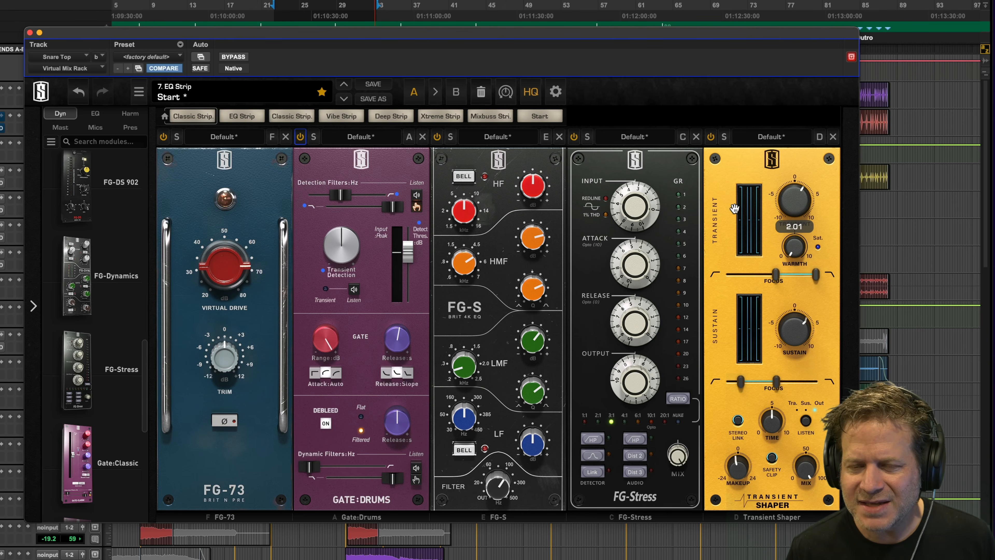
{"action": "left_click_drag", "start_coordinate": [766, 275], "coordinate": [778, 278]}
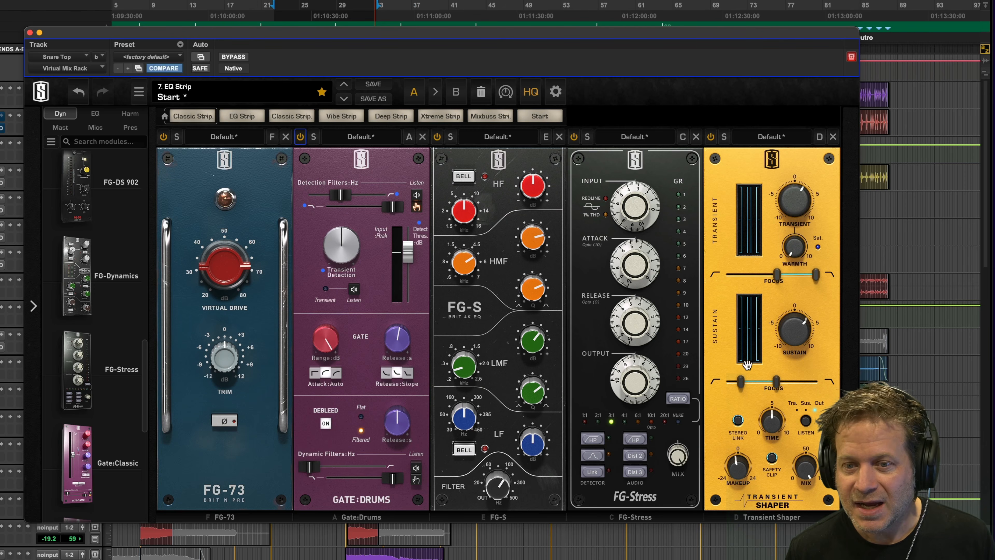
{"action": "mouse_move", "coordinate": [739, 470]}
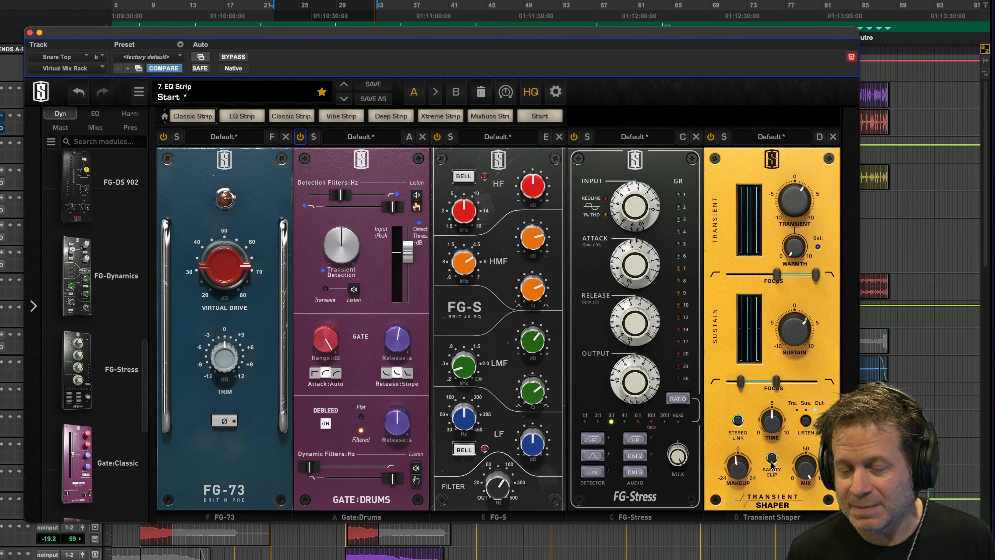
{"action": "mouse_move", "coordinate": [771, 465]}
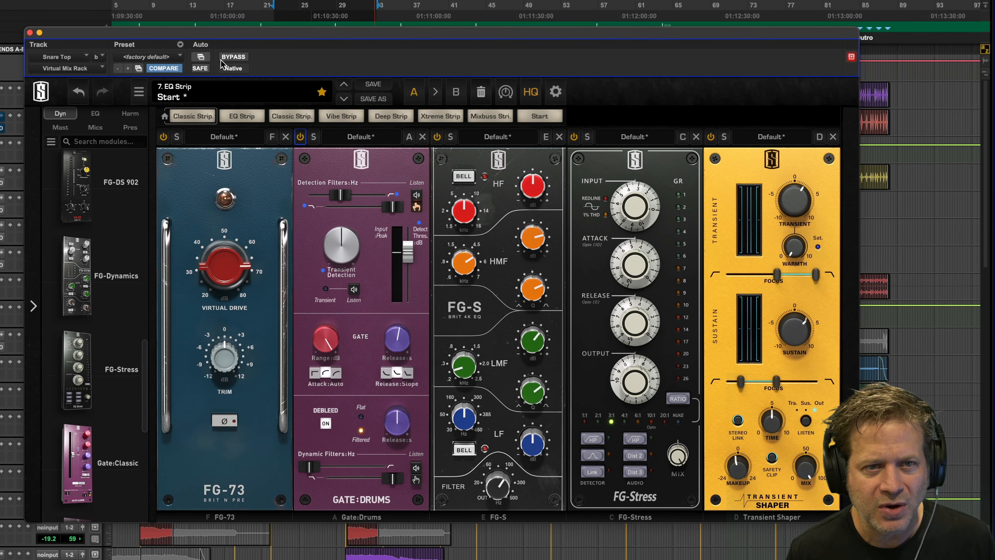
Compare the Snare Top rack bypassed and active during playback, leave it active, and stop playback
{"action": "left_click", "coordinate": [233, 58]}
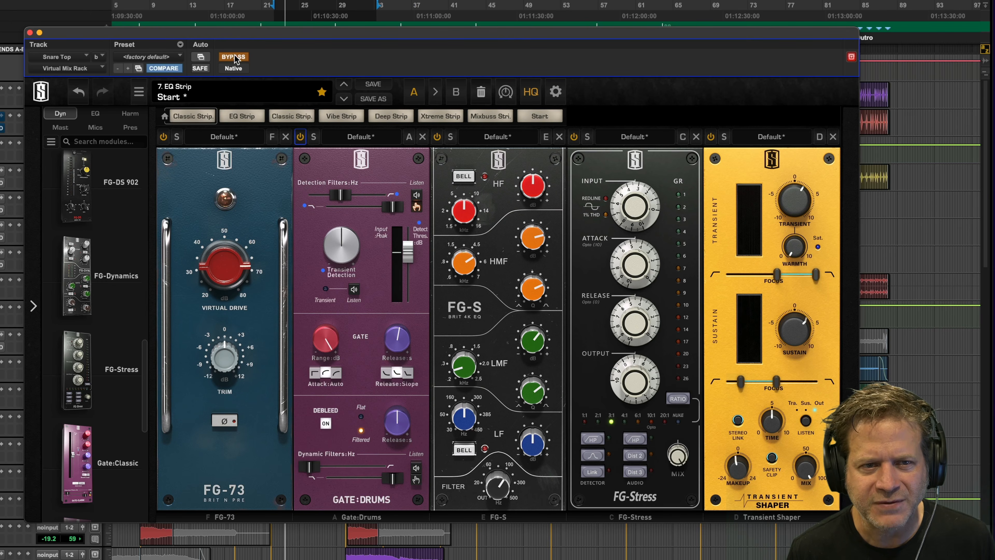
{"action": "left_click", "coordinate": [234, 58]}
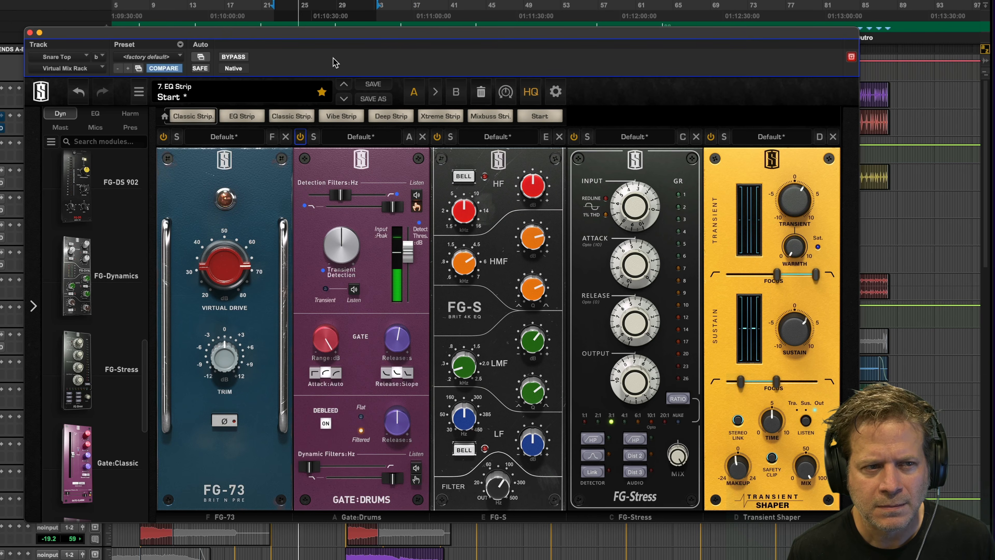
{"action": "key", "text": "space"}
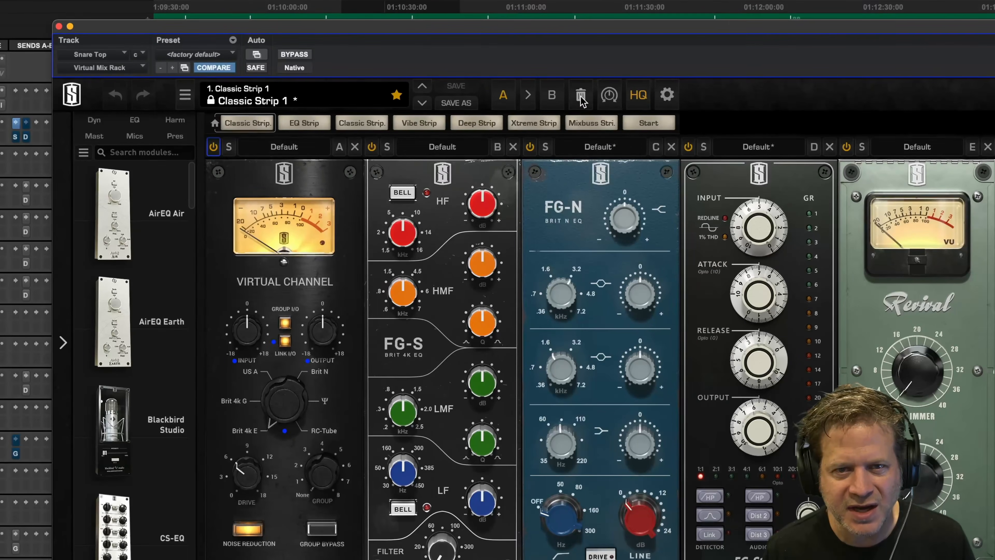
Clear all modules from the Virtual Mix Rack in Snare Top's insert c and recall the Start preset
{"action": "left_click", "coordinate": [581, 96]}
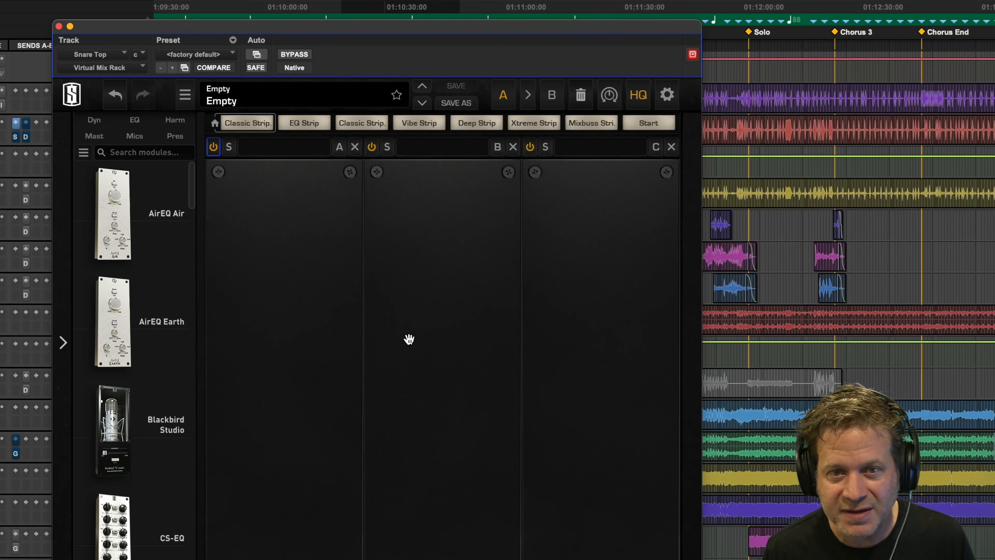
{"action": "left_click", "coordinate": [651, 123]}
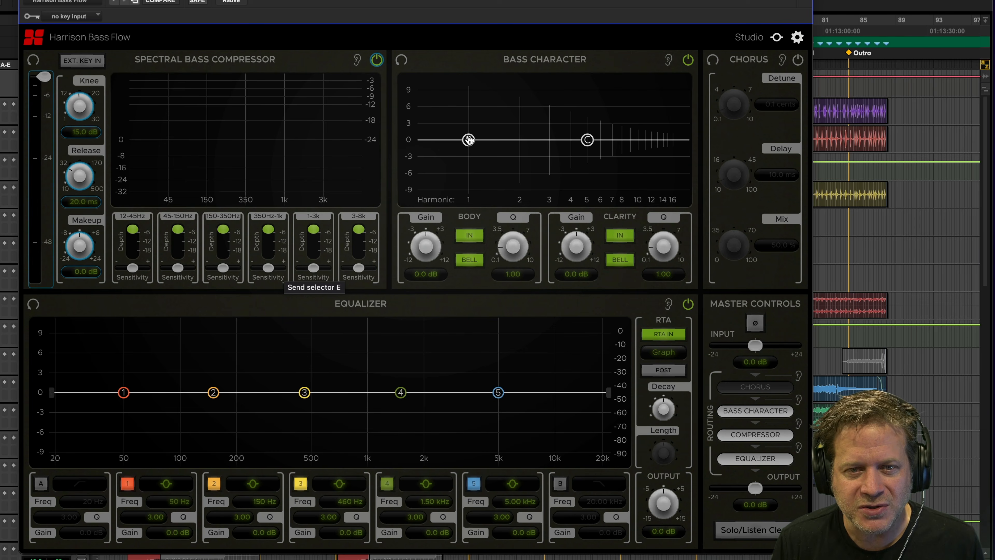
Boost Bass Flow's Bass Character during playback, with Body gain at 3.3 dB and Clarity gain at 3.0 dB
{"action": "mouse_move", "coordinate": [470, 145]}
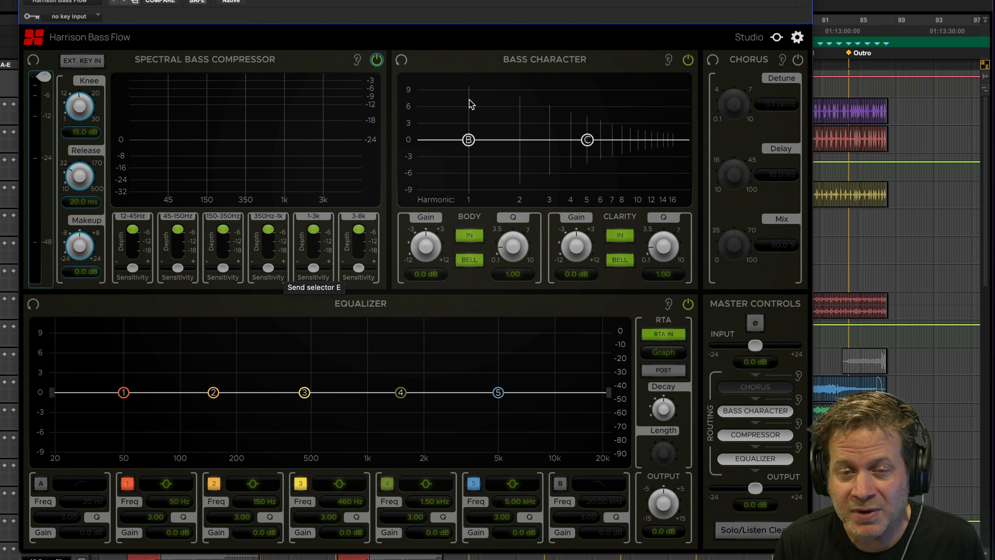
{"action": "mouse_move", "coordinate": [587, 140]}
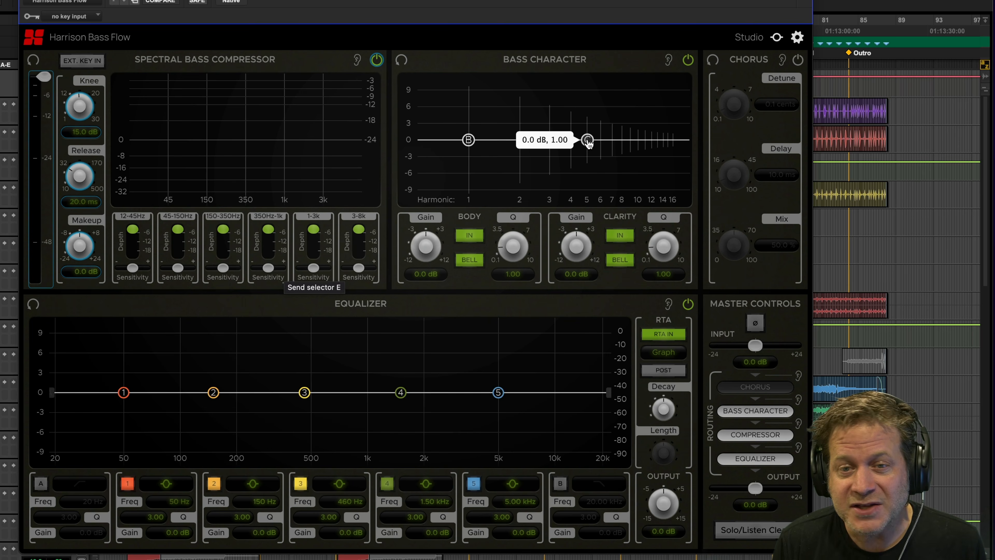
{"action": "mouse_move", "coordinate": [588, 141]}
{"action": "left_mouse_down"}
{"action": "mouse_move", "coordinate": [578, 109]}
{"action": "mouse_move", "coordinate": [591, 143]}
{"action": "mouse_move", "coordinate": [627, 164]}
{"action": "mouse_move", "coordinate": [595, 140]}
{"action": "left_mouse_up"}
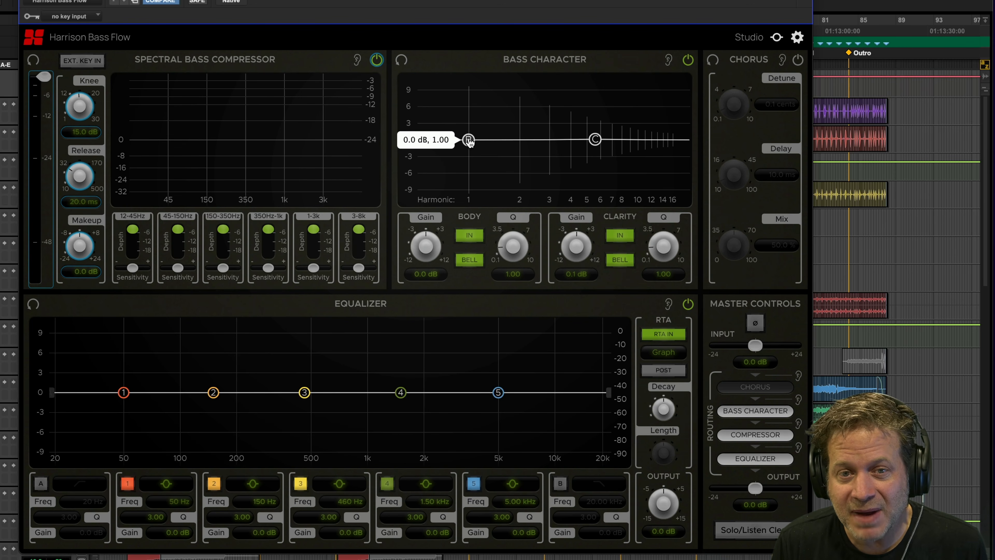
{"action": "key", "text": "space"}
{"action": "mouse_move", "coordinate": [470, 142]}
{"action": "left_mouse_down"}
{"action": "mouse_move", "coordinate": [470, 99]}
{"action": "mouse_move", "coordinate": [470, 160]}
{"action": "mouse_move", "coordinate": [471, 130]}
{"action": "left_mouse_up"}
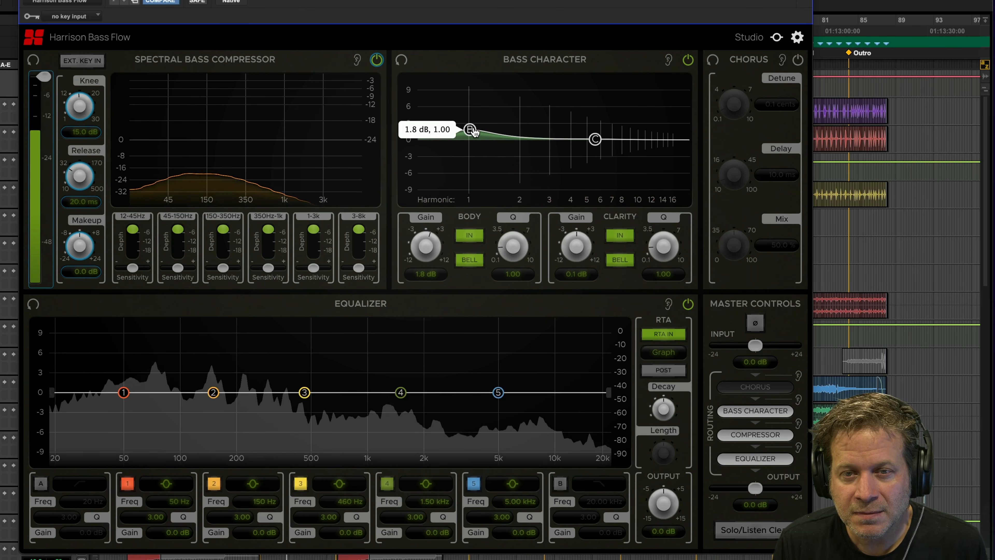
{"action": "mouse_move", "coordinate": [596, 139]}
{"action": "mouse_move", "coordinate": [596, 138]}
{"action": "left_mouse_down"}
{"action": "mouse_move", "coordinate": [600, 98]}
{"action": "mouse_move", "coordinate": [620, 84]}
{"action": "mouse_move", "coordinate": [632, 96]}
{"action": "mouse_move", "coordinate": [607, 124]}
{"action": "left_mouse_up"}
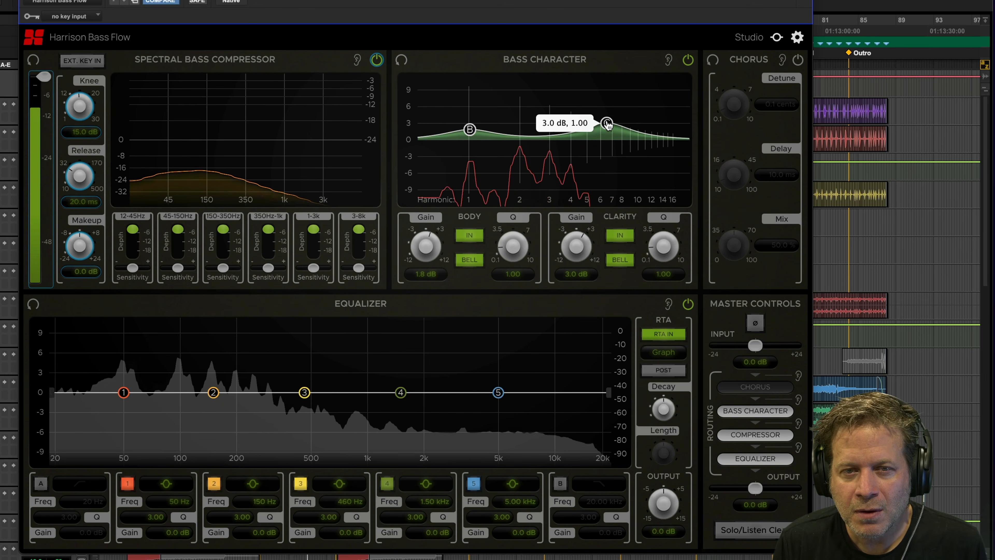
{"action": "left_click_drag", "start_coordinate": [469, 129], "coordinate": [470, 122]}
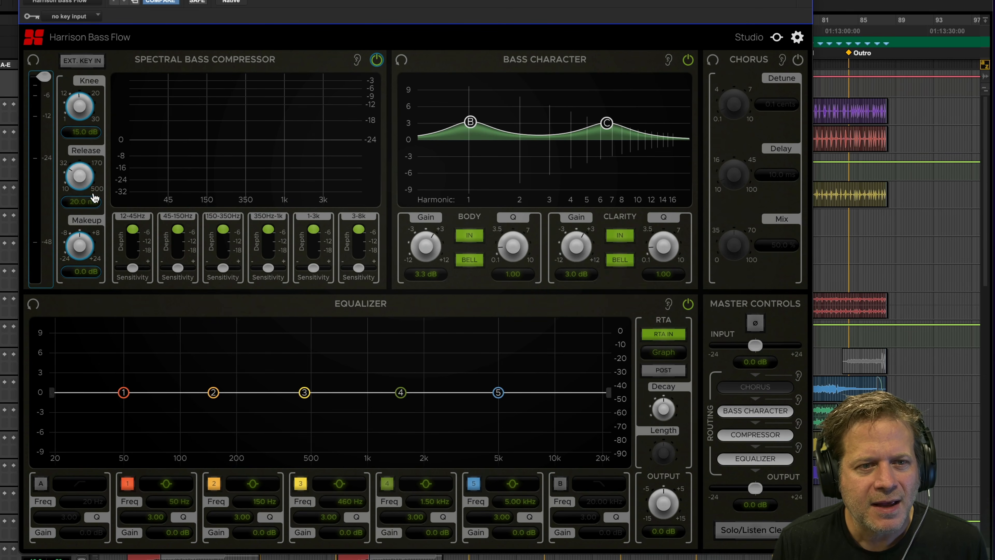
Lower the Spectral Bass Compressor threshold below -24 dB, deepen its 12-45Hz band slightly and raise the 45-150Hz sensitivity
{"action": "mouse_move", "coordinate": [46, 105]}
{"action": "left_click_drag", "start_coordinate": [46, 83], "coordinate": [45, 179]}
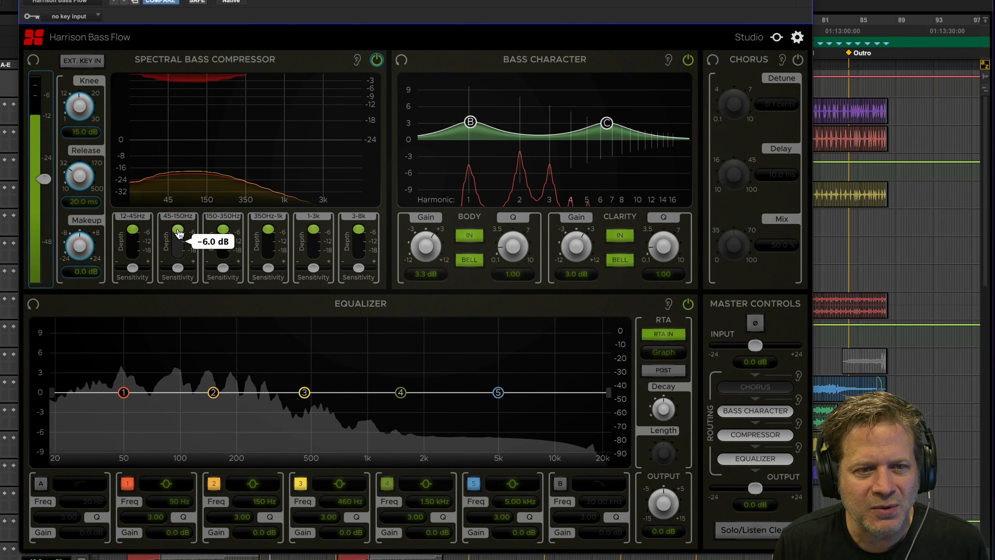
{"action": "left_click_drag", "start_coordinate": [178, 230], "coordinate": [134, 235]}
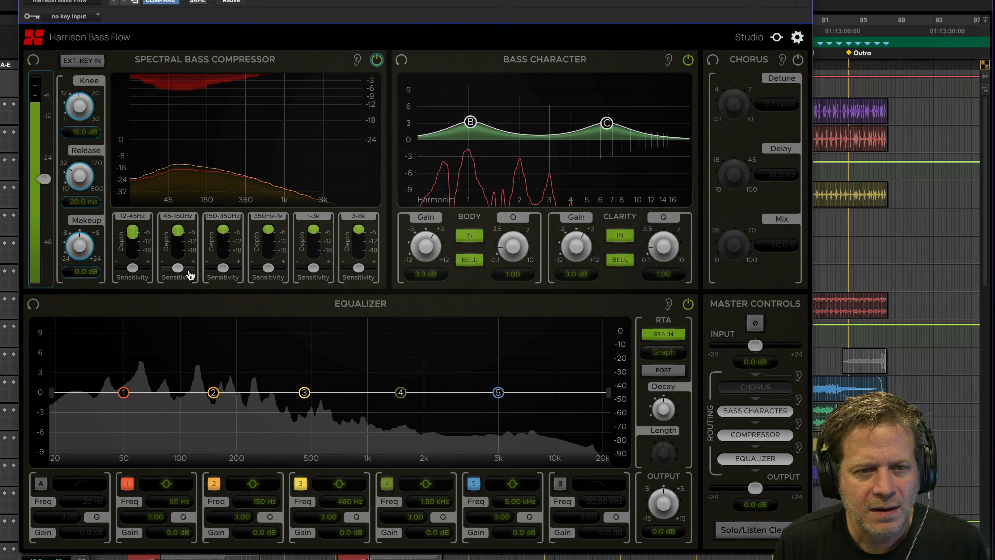
{"action": "left_click_drag", "start_coordinate": [179, 269], "coordinate": [188, 274]}
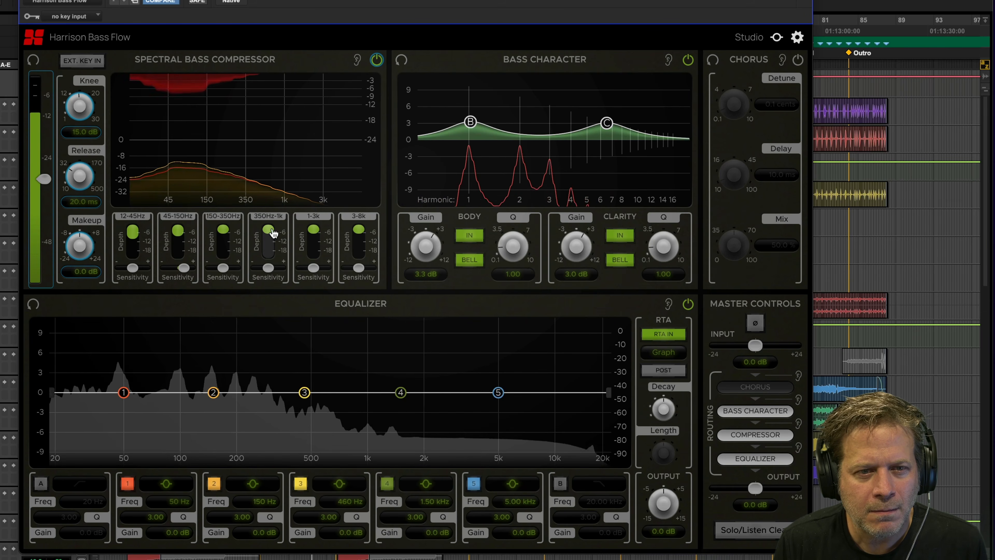
Set the compressor's 350Hz-1k sensitivity to 2.5 dB, increase that band's depth, and set the makeup gain to 8.2 dB
{"action": "left_click_drag", "start_coordinate": [268, 273], "coordinate": [273, 272]}
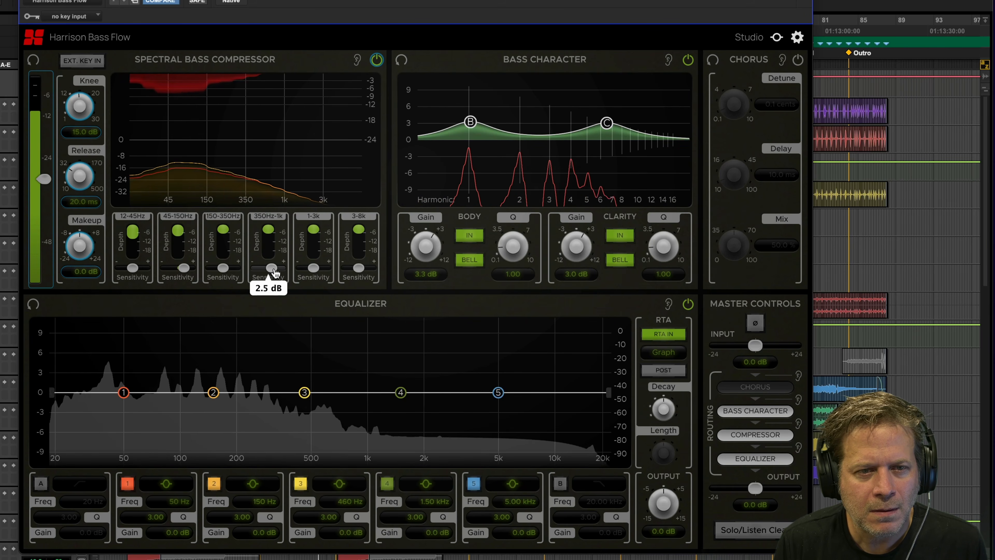
{"action": "mouse_move", "coordinate": [268, 230]}
{"action": "left_mouse_down"}
{"action": "mouse_move", "coordinate": [271, 253]}
{"action": "mouse_move", "coordinate": [269, 240]}
{"action": "left_mouse_up"}
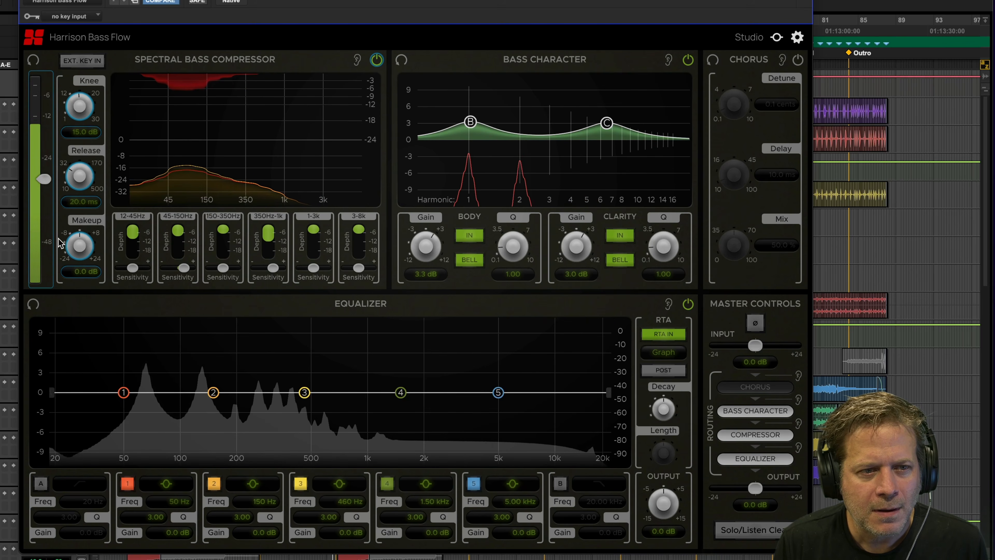
{"action": "left_click_drag", "start_coordinate": [80, 248], "coordinate": [83, 241]}
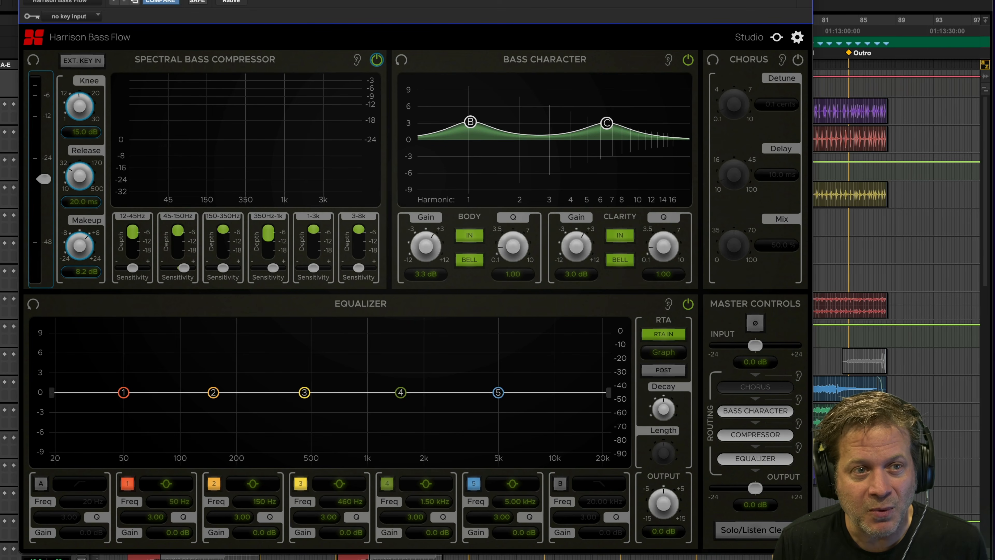
Close Bass Flow and turn on Blitz! mode in the SSL Blitzer on Drum Submix, with the ratio at 4:1
{"action": "key", "text": "super+w"}
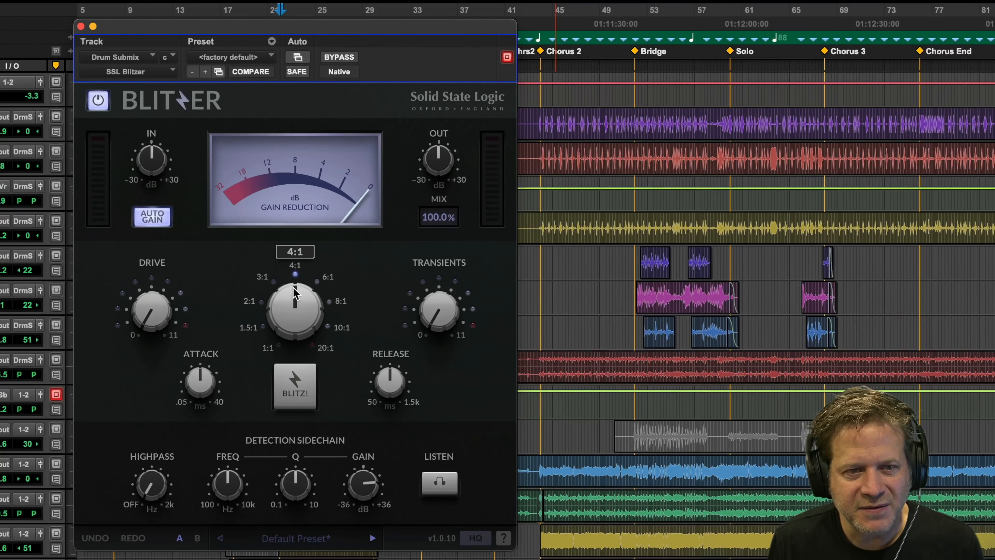
{"action": "left_click_drag", "start_coordinate": [293, 289], "coordinate": [280, 272]}
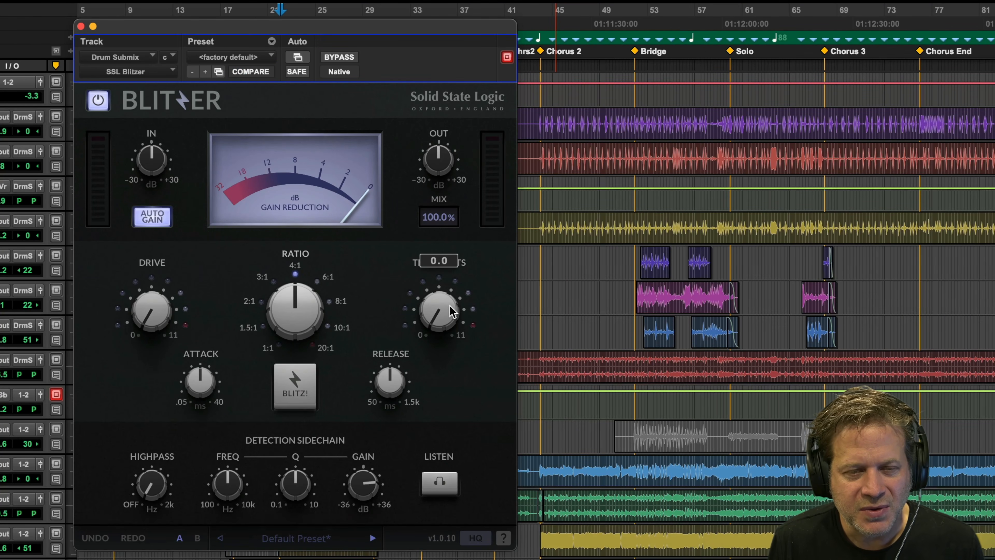
{"action": "left_click_drag", "start_coordinate": [446, 291], "coordinate": [373, 349]}
{"action": "left_click_drag", "start_coordinate": [141, 298], "coordinate": [135, 374]}
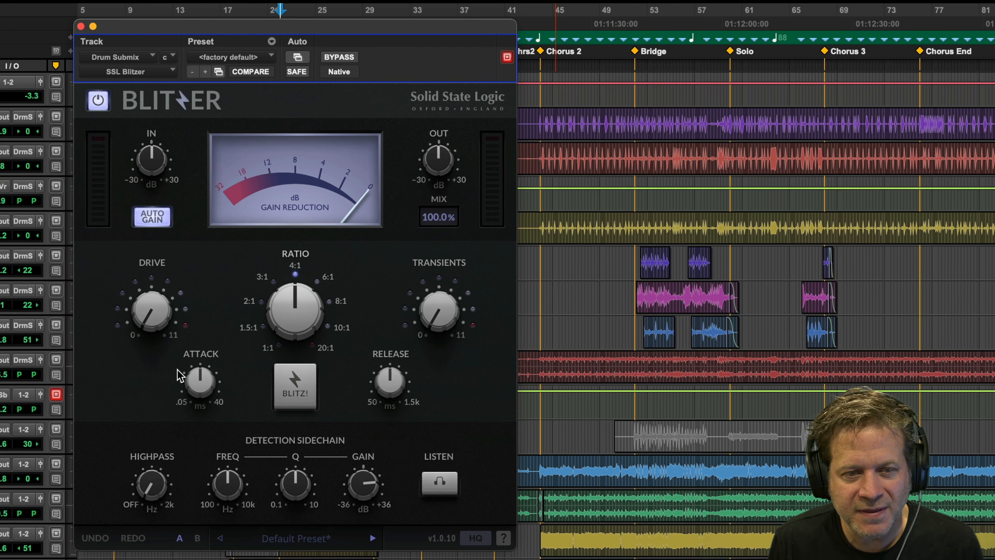
{"action": "left_click", "coordinate": [303, 389]}
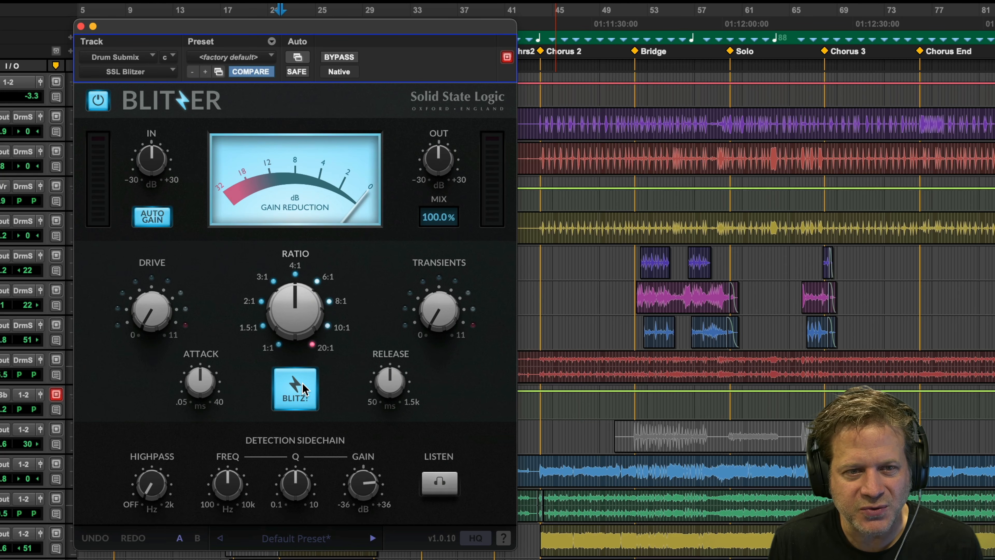
{"action": "left_click", "coordinate": [304, 389]}
{"action": "left_click", "coordinate": [304, 389]}
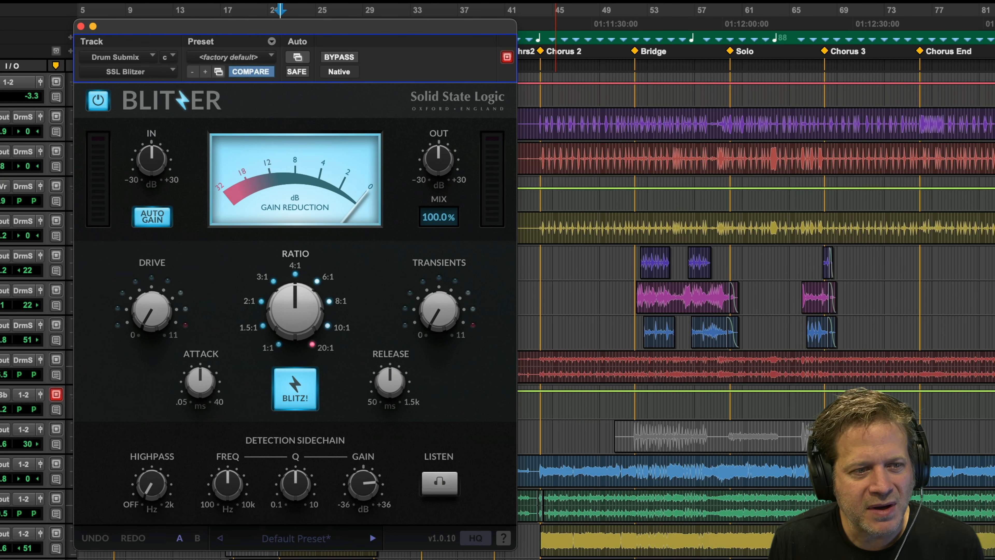
During playback, raise the Blitzer's input gain slightly, turn Transients up to about midway and raise the sidechain highpass
{"action": "mouse_move", "coordinate": [414, 369]}
{"action": "mouse_move", "coordinate": [298, 329]}
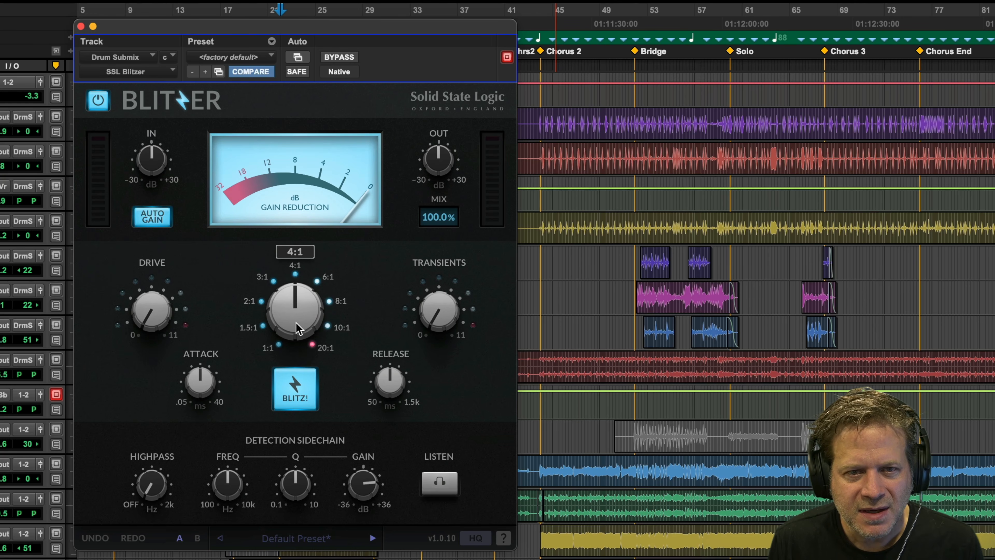
{"action": "mouse_move", "coordinate": [434, 326]}
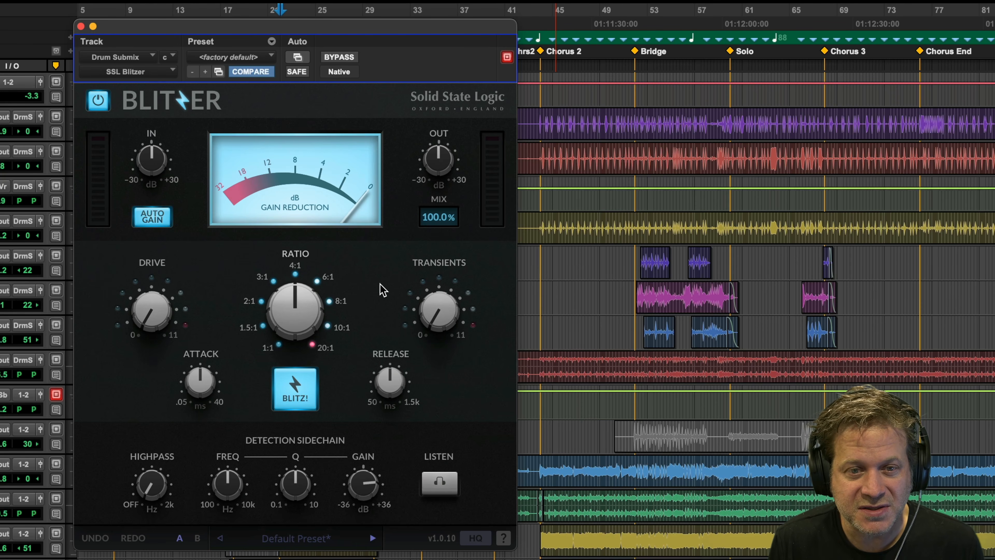
{"action": "mouse_move", "coordinate": [161, 157]}
{"action": "key", "text": "space"}
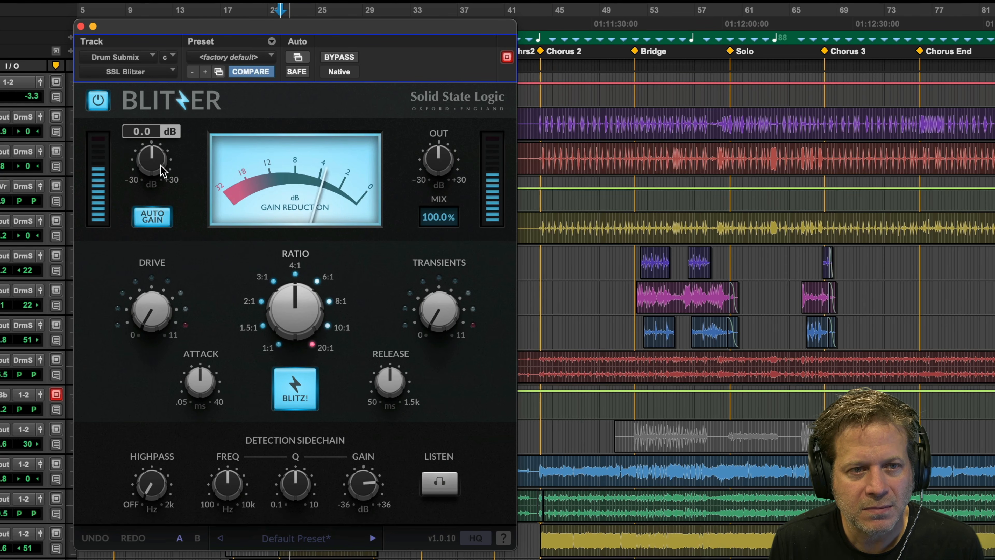
{"action": "left_click_drag", "start_coordinate": [165, 175], "coordinate": [162, 166]}
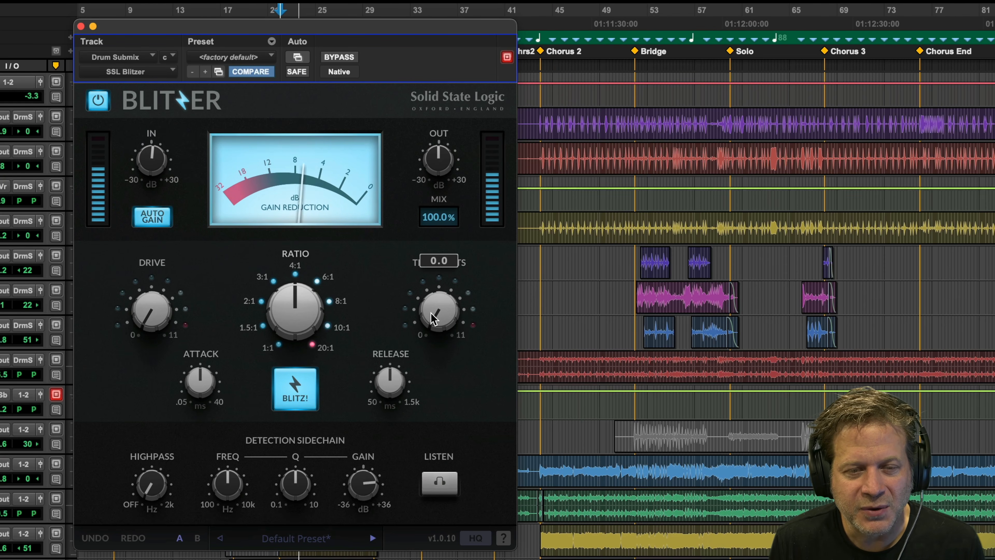
{"action": "left_click_drag", "start_coordinate": [431, 310], "coordinate": [421, 218]}
{"action": "left_click_drag", "start_coordinate": [163, 481], "coordinate": [166, 388]}
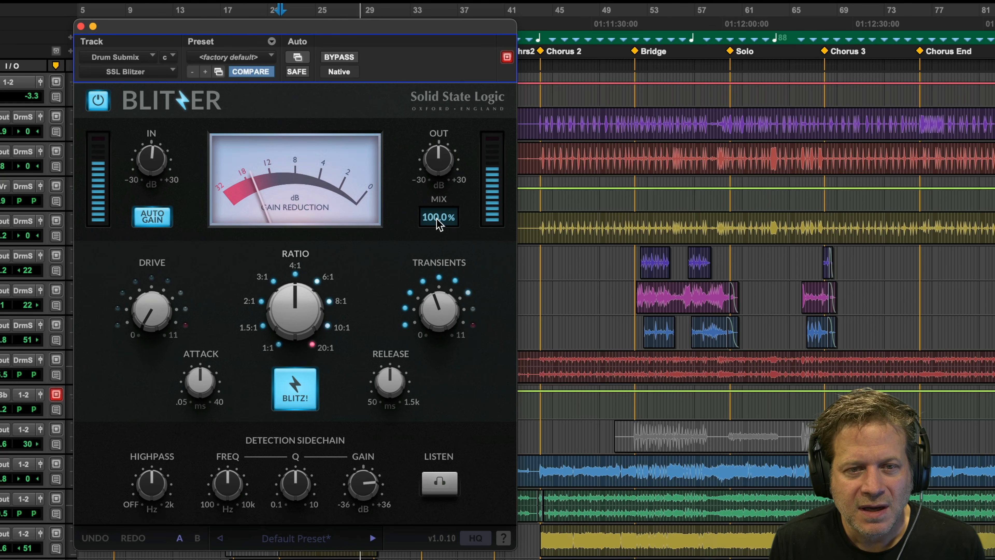
Lower the Blitzer's Mix to 36.1% and compare the drums with the plug-in bypassed and active
{"action": "left_click_drag", "start_coordinate": [438, 219], "coordinate": [438, 351]}
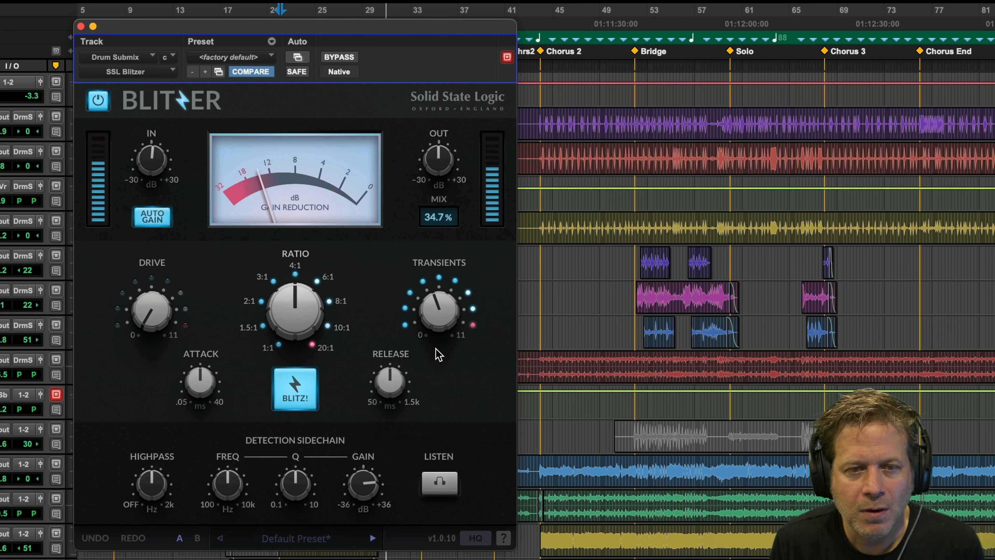
{"action": "left_click", "coordinate": [338, 58]}
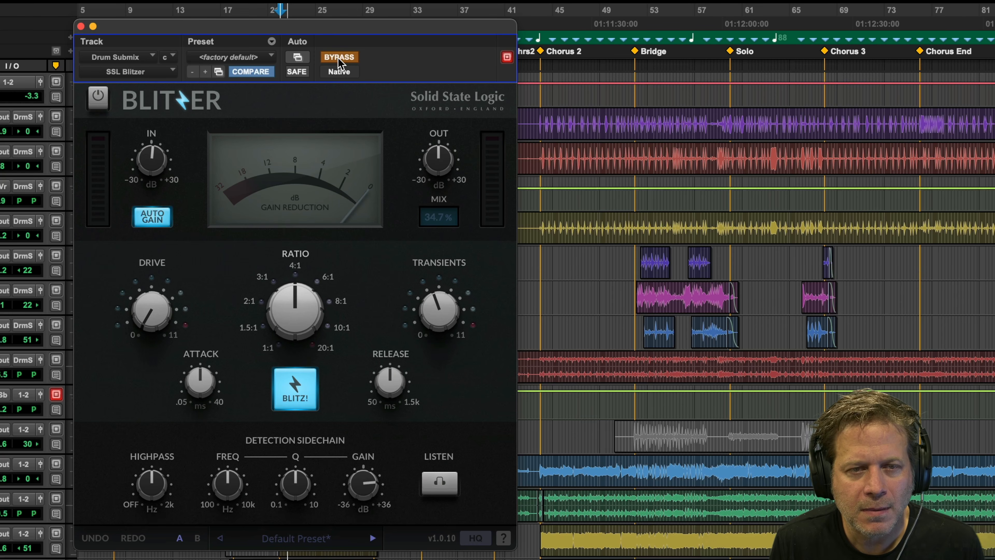
{"action": "left_click", "coordinate": [338, 58]}
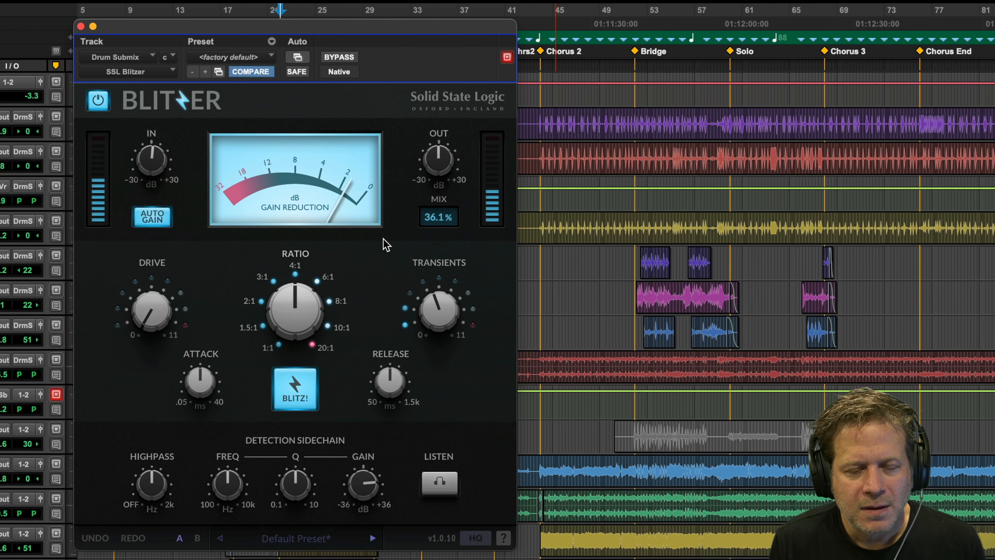
Stop playback and look through the Blitzer's preset list without loading any preset
{"action": "key", "text": "space"}
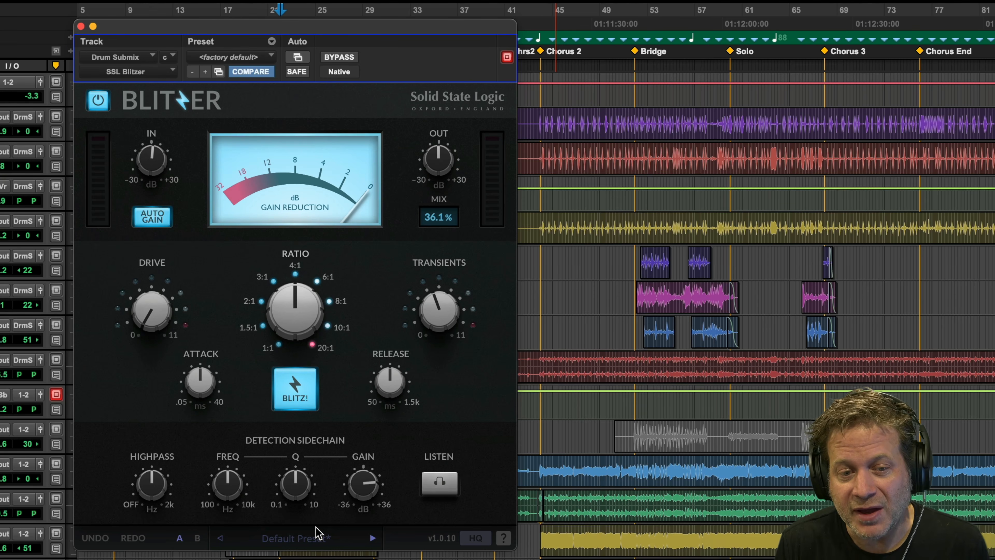
{"action": "left_click", "coordinate": [309, 540]}
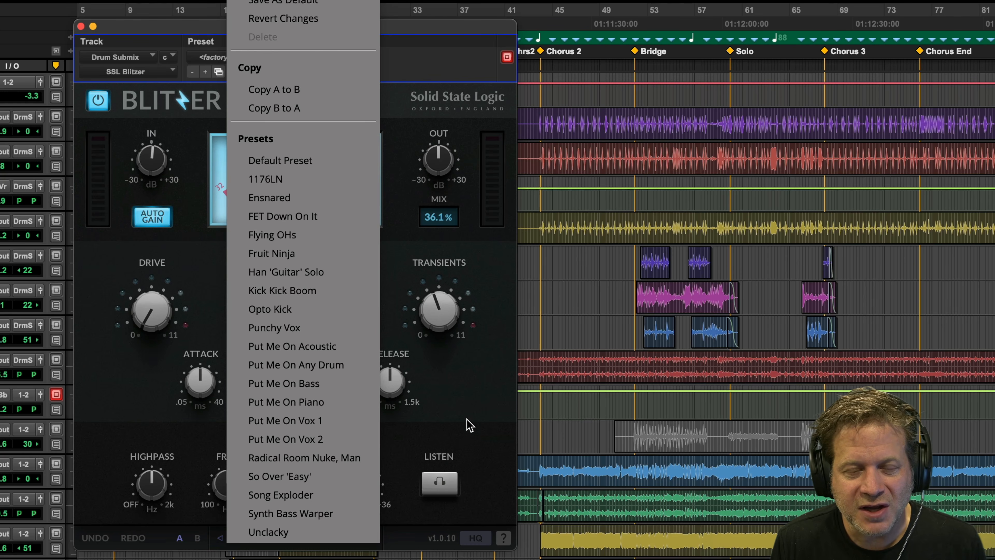
{"action": "left_click", "coordinate": [480, 398]}
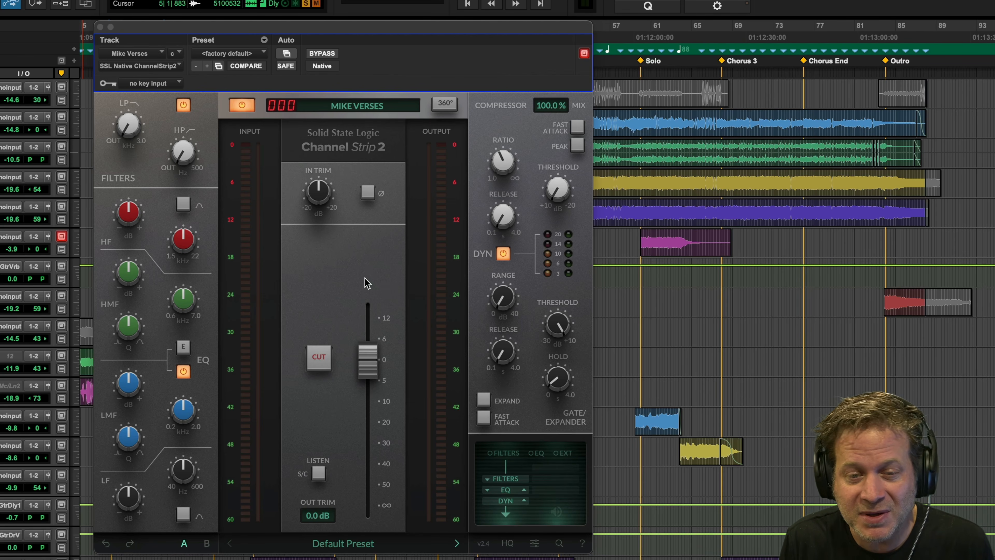
Raise the high-pass filter in the verses track's Channel Strip 2 and try switching the EQ's E mode on and off
{"action": "left_click_drag", "start_coordinate": [182, 153], "coordinate": [180, 65]}
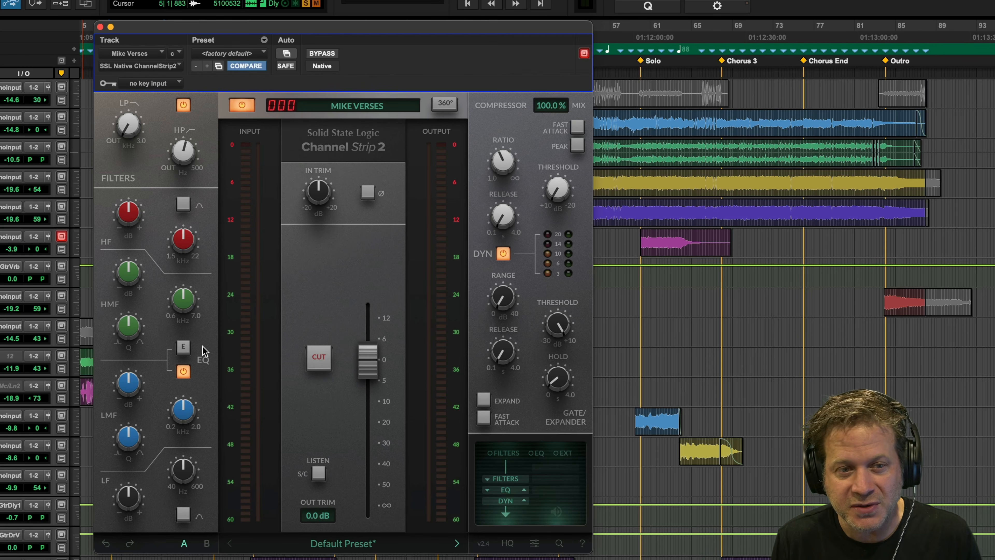
{"action": "left_click", "coordinate": [185, 347]}
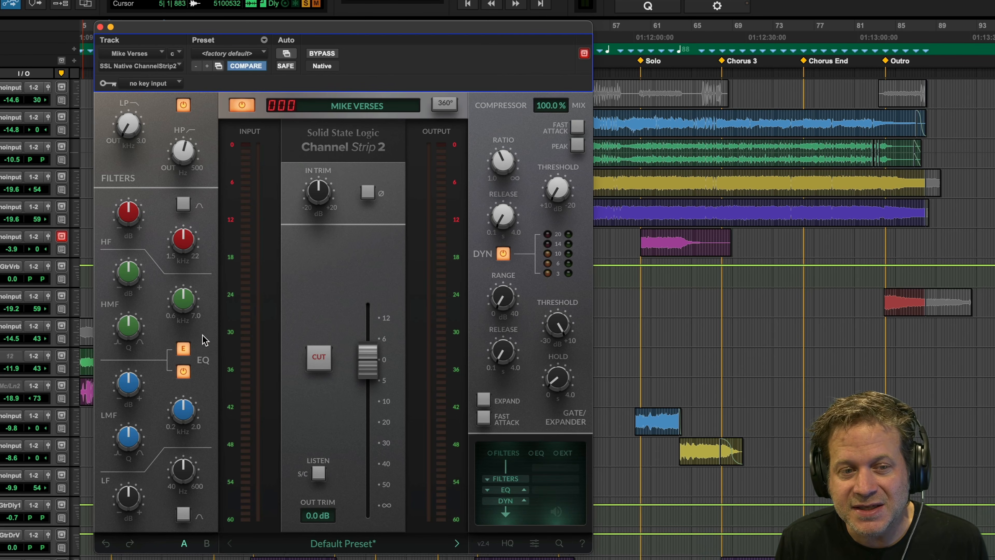
{"action": "left_click", "coordinate": [184, 348]}
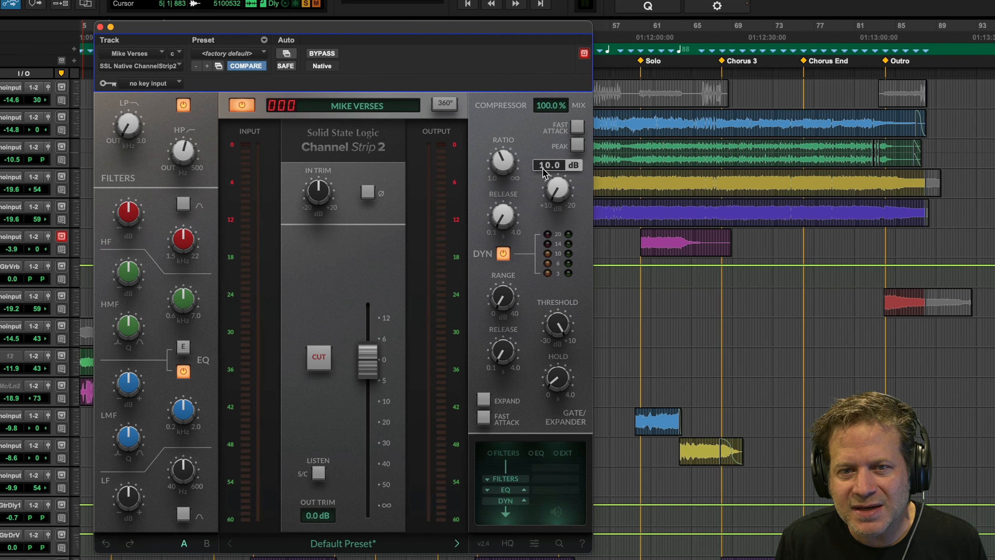
{"action": "mouse_move", "coordinate": [561, 196]}
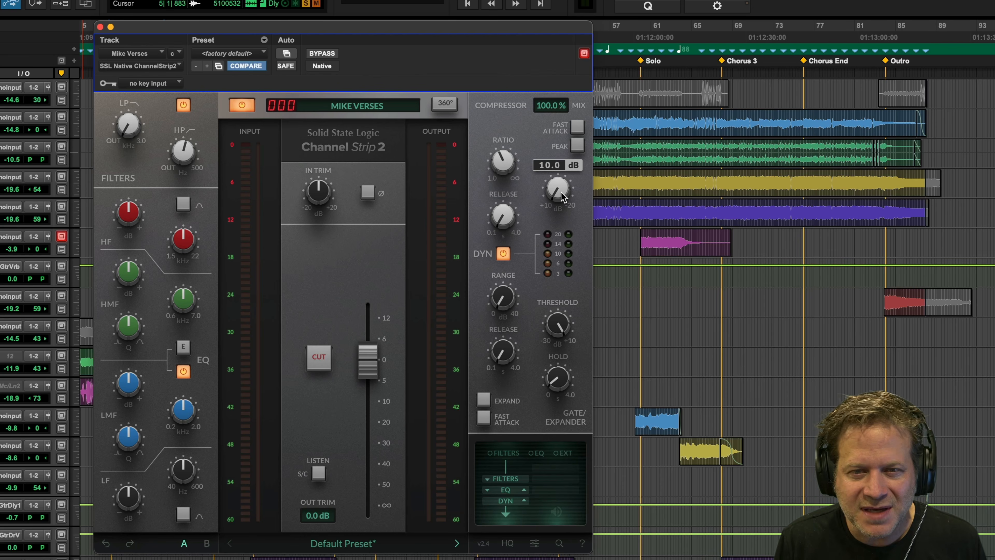
{"action": "left_click_drag", "start_coordinate": [562, 196], "coordinate": [526, 220]}
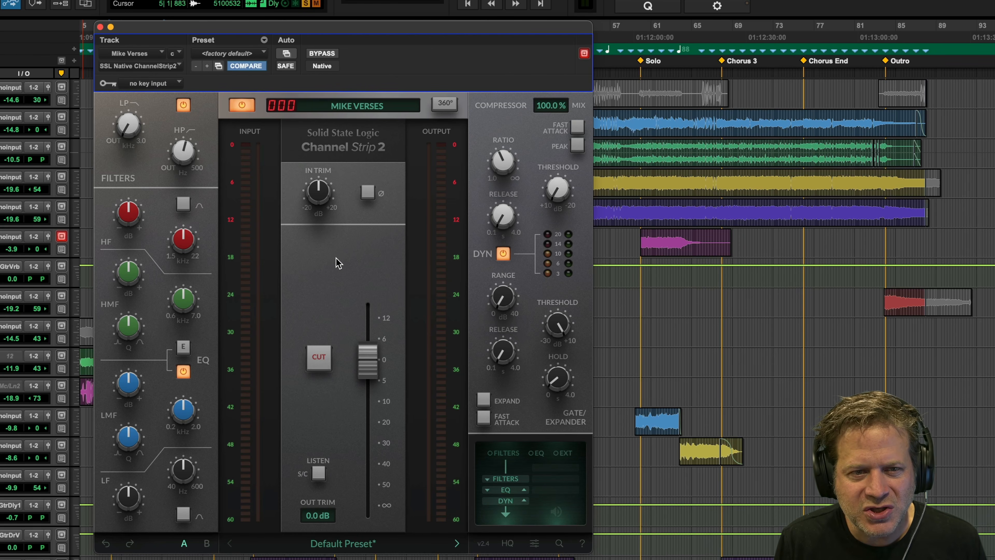
Turn on the E-type EQ during playback, then cut the LMF gain and lower the LMF frequency
{"action": "key", "text": "space"}
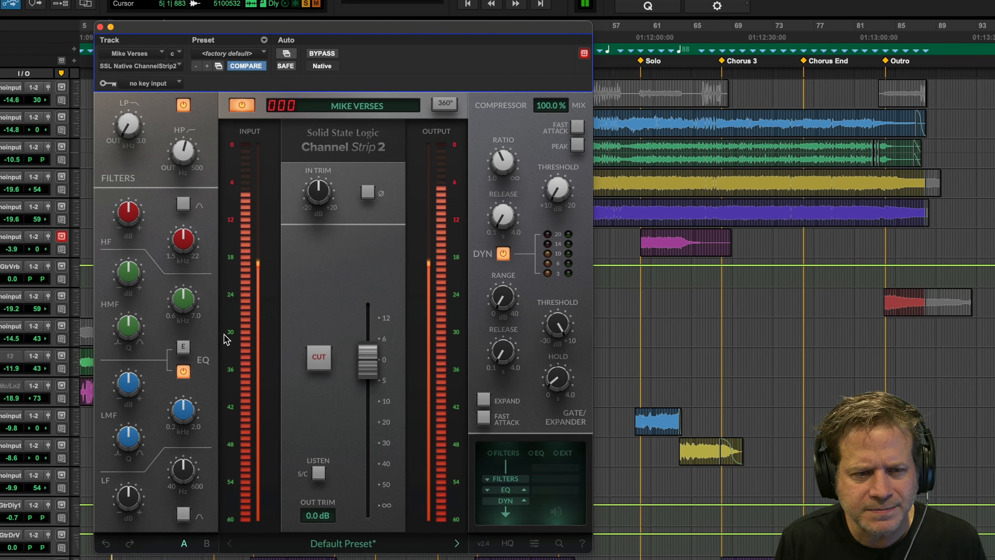
{"action": "left_click", "coordinate": [182, 347]}
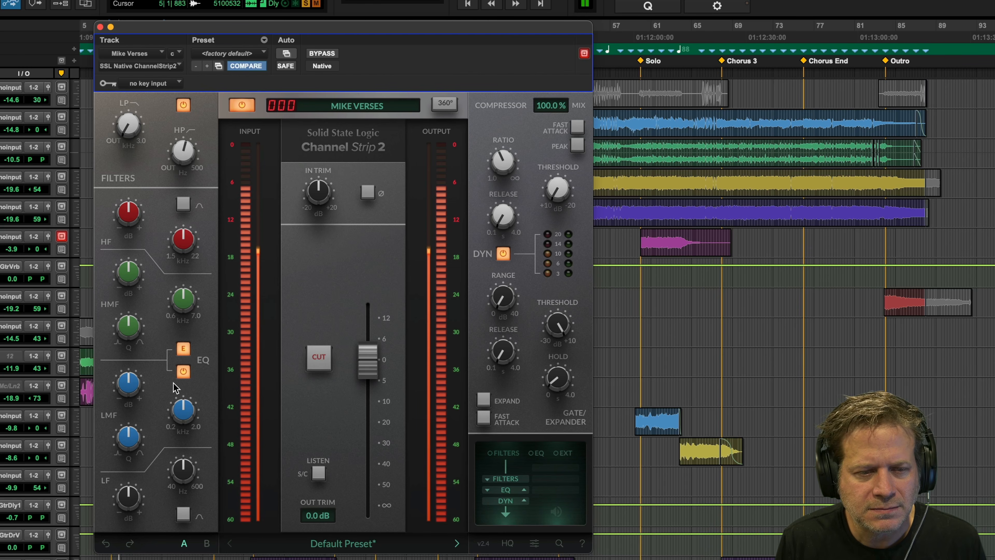
{"action": "mouse_move", "coordinate": [132, 383]}
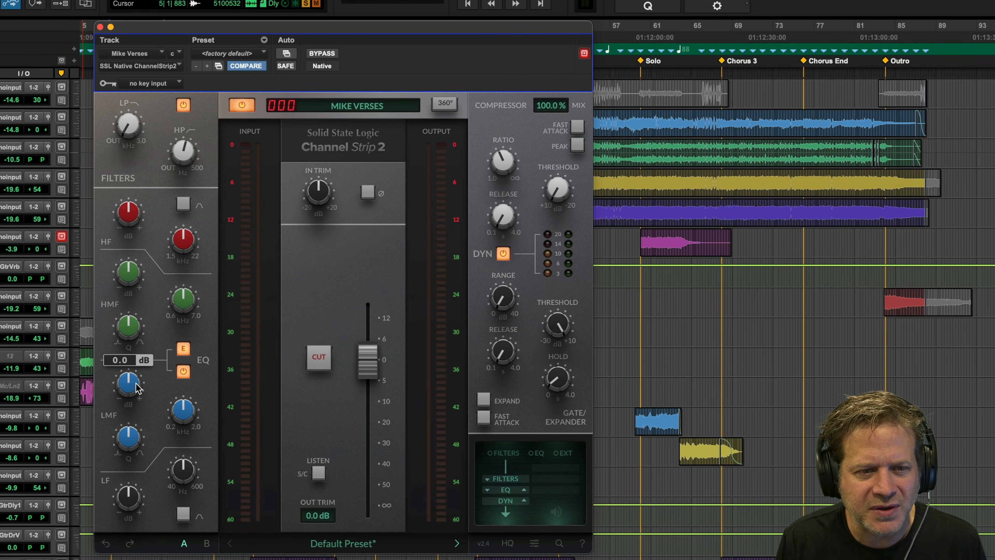
{"action": "left_click_drag", "start_coordinate": [131, 383], "coordinate": [171, 455]}
{"action": "key", "text": "space"}
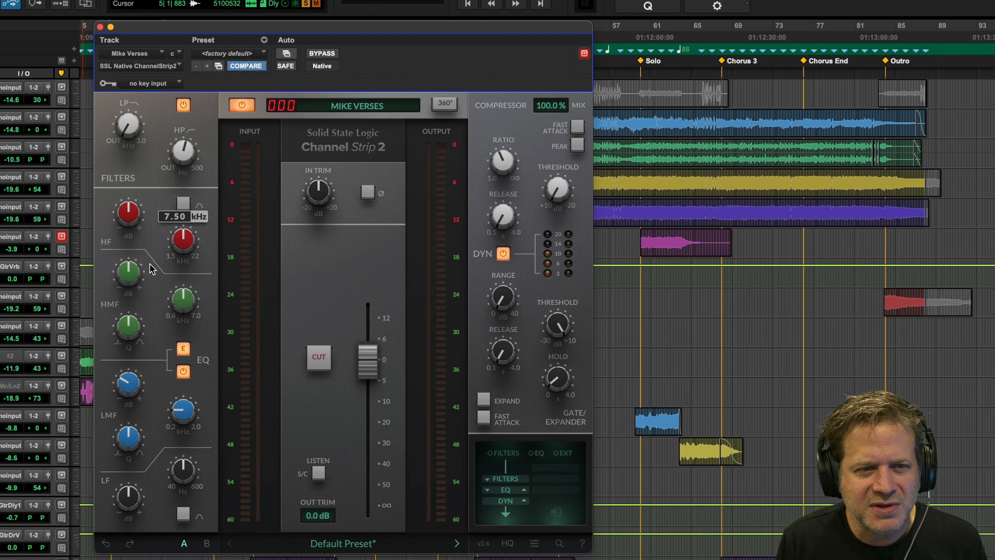
Shape the HMF band with a Q of about 1.09, a higher frequency and a boost of about 4.0 dB
{"action": "left_click_drag", "start_coordinate": [132, 313], "coordinate": [133, 307]}
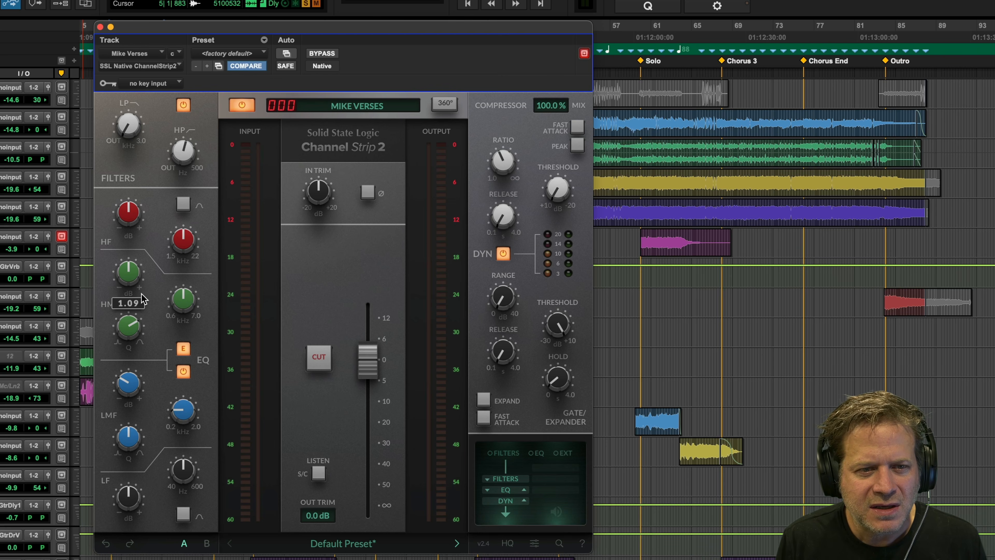
{"action": "mouse_move", "coordinate": [188, 297]}
{"action": "mouse_move", "coordinate": [129, 281]}
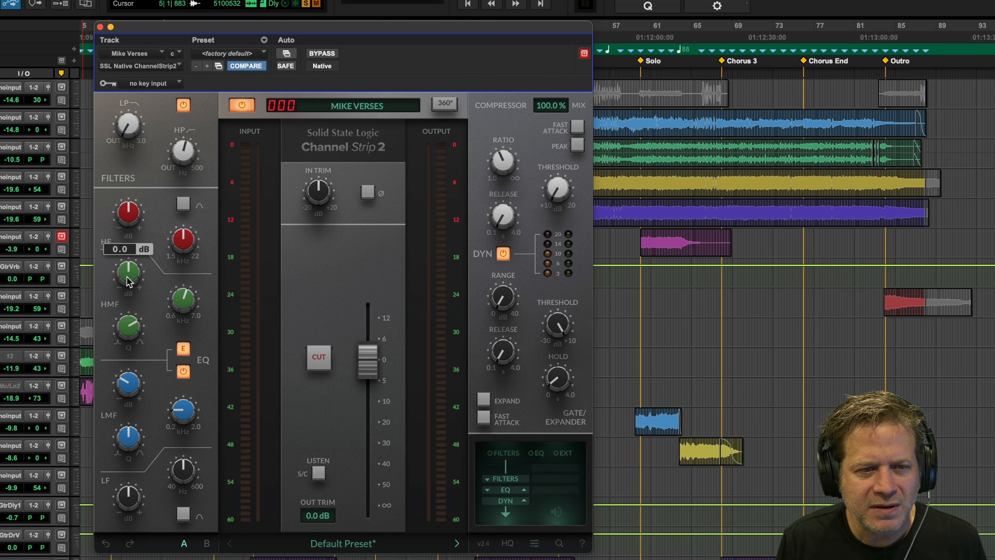
{"action": "key", "text": "space"}
{"action": "left_click_drag", "start_coordinate": [125, 279], "coordinate": [129, 265]}
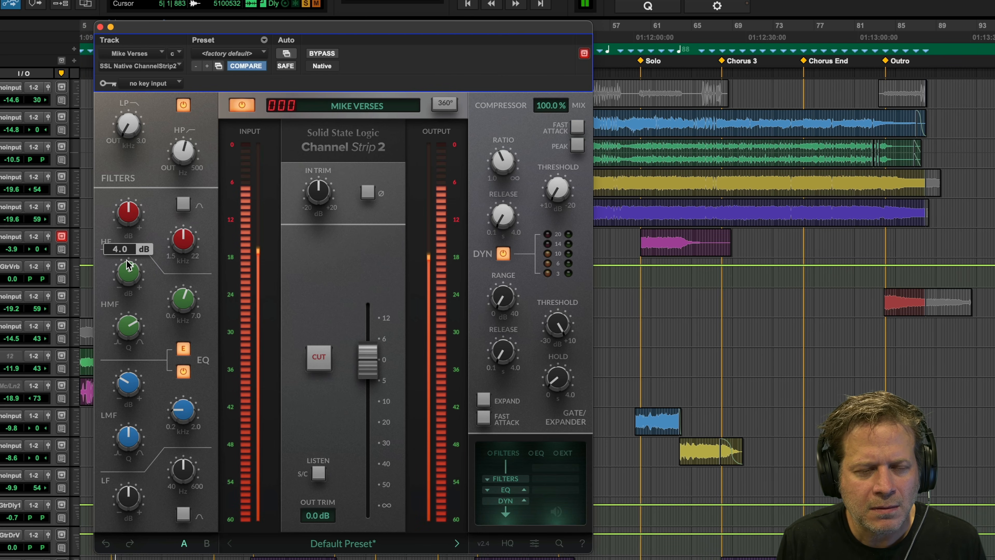
{"action": "key", "text": "space"}
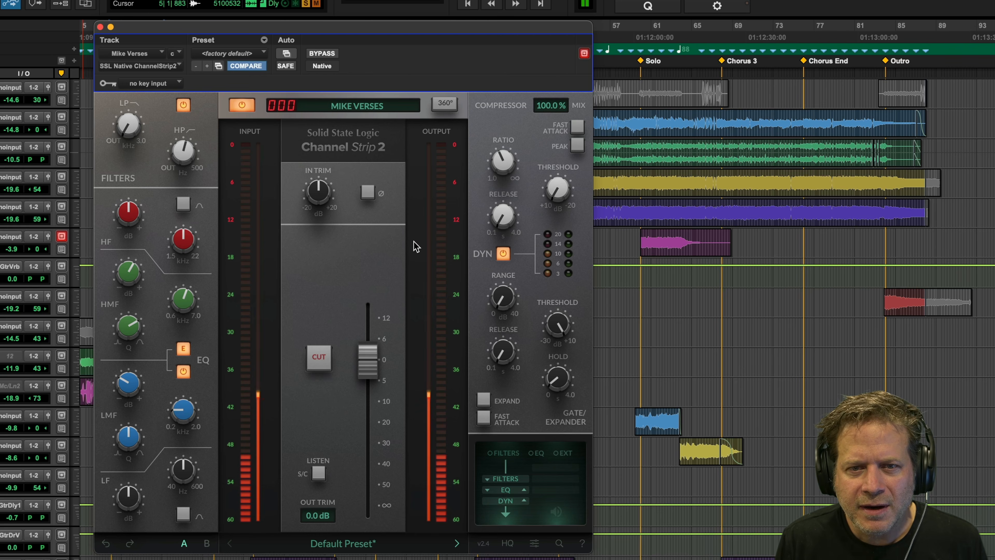
Lower the channel strip compressor's threshold while the song plays, and stop playback
{"action": "mouse_move", "coordinate": [554, 188]}
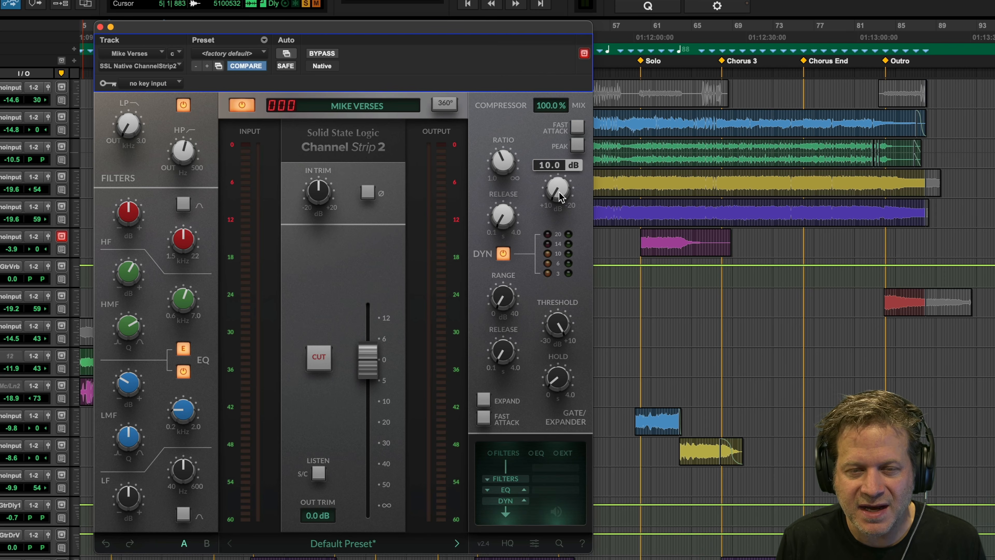
{"action": "key", "text": "space"}
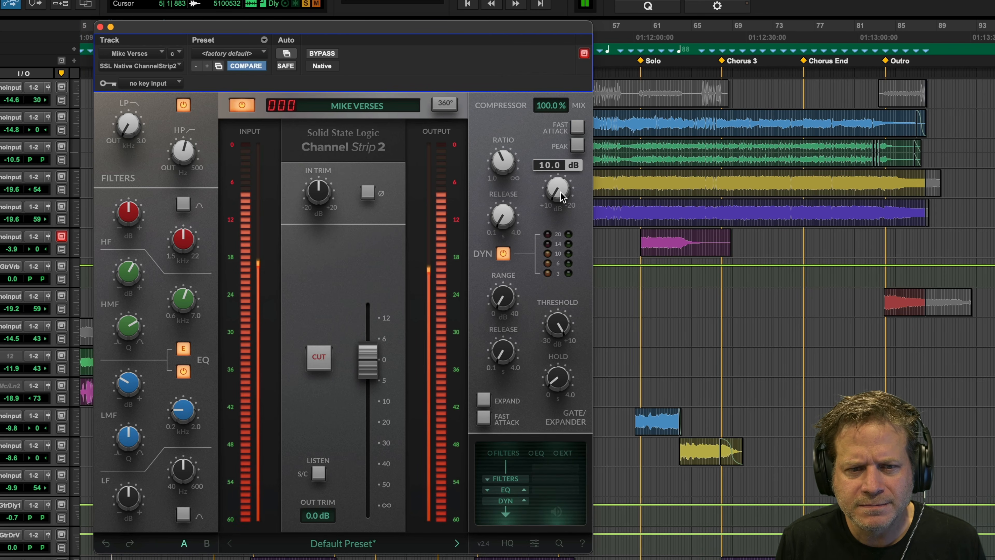
{"action": "left_click_drag", "start_coordinate": [560, 191], "coordinate": [551, 111]}
{"action": "key", "text": "space"}
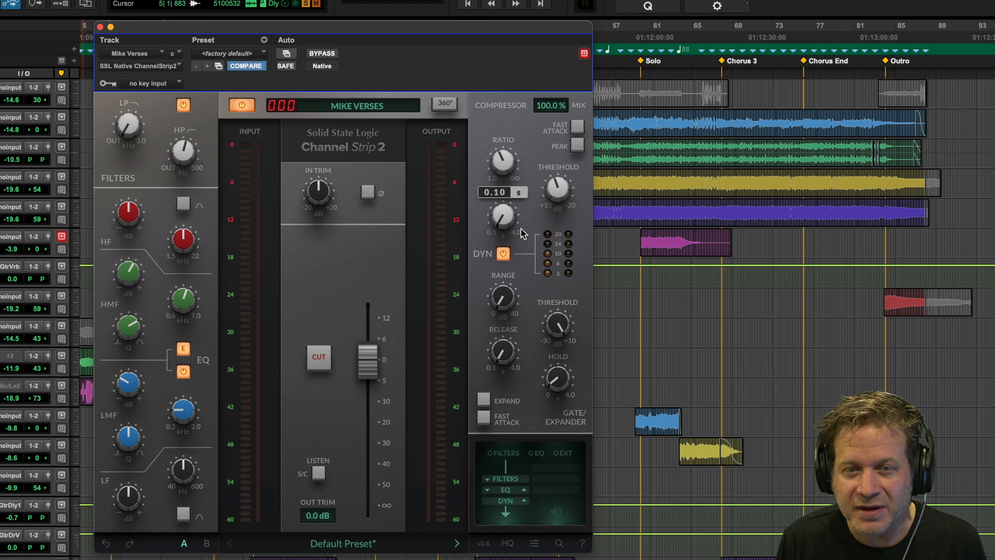
Lengthen the channel strip compressor's release and reduce its ratio during playback
{"action": "left_click_drag", "start_coordinate": [499, 215], "coordinate": [516, 236]}
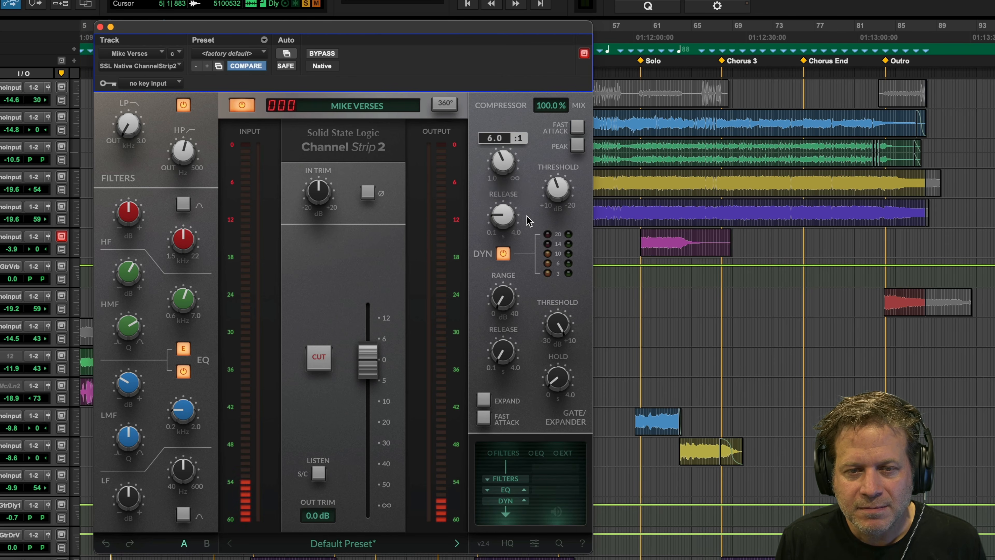
{"action": "key", "text": "space"}
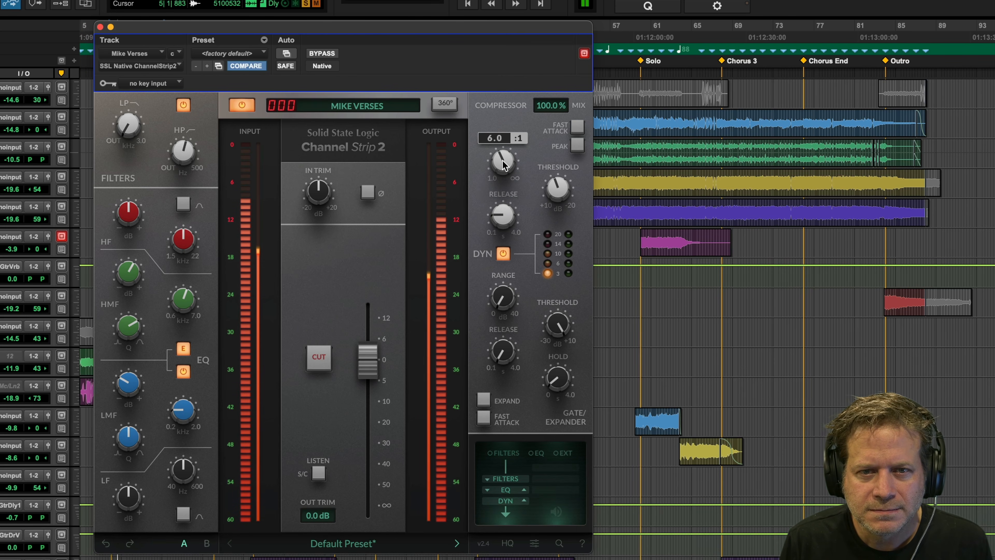
{"action": "left_click_drag", "start_coordinate": [501, 183], "coordinate": [502, 172]}
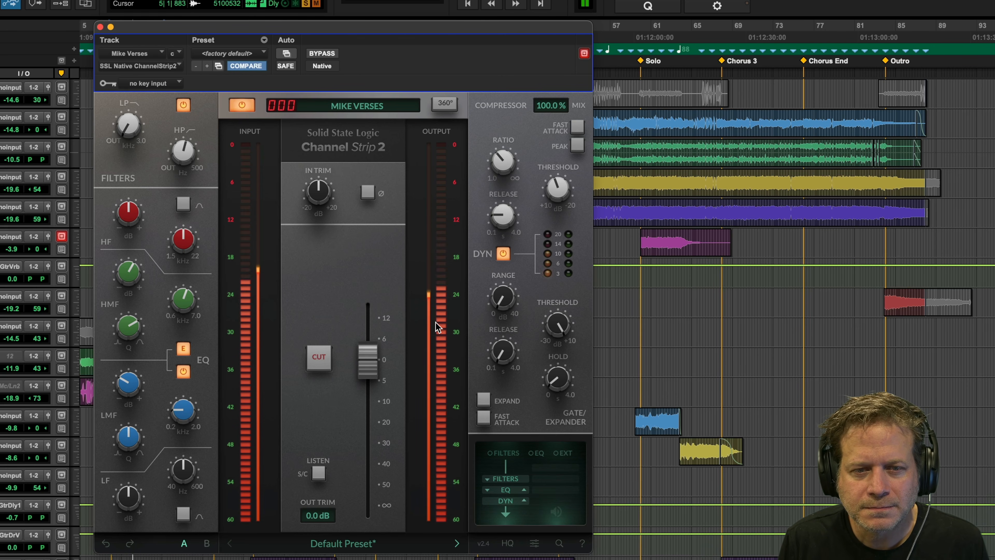
Compare the Channel Strip 2 processing bypassed and active during playback, and stop playback
{"action": "left_click", "coordinate": [323, 53]}
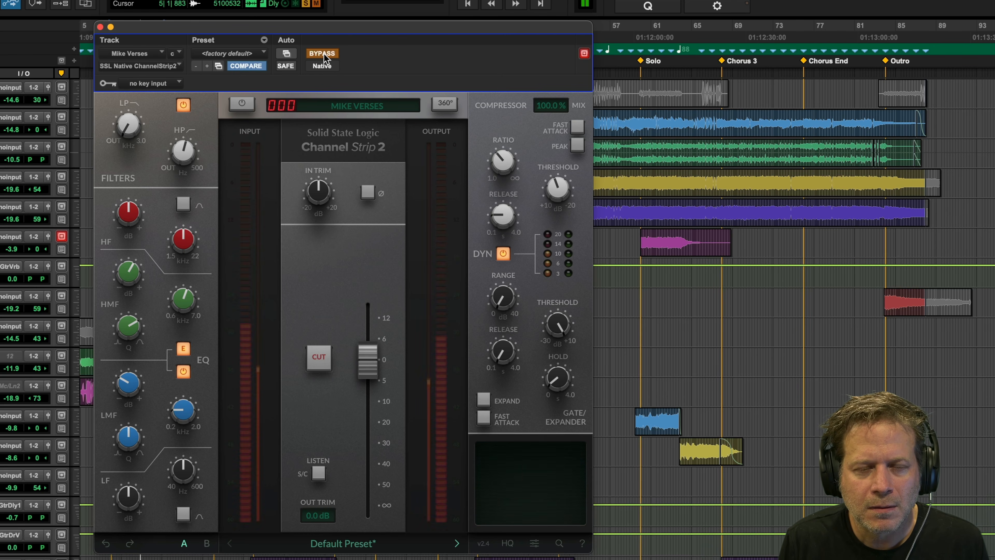
{"action": "left_click", "coordinate": [322, 53]}
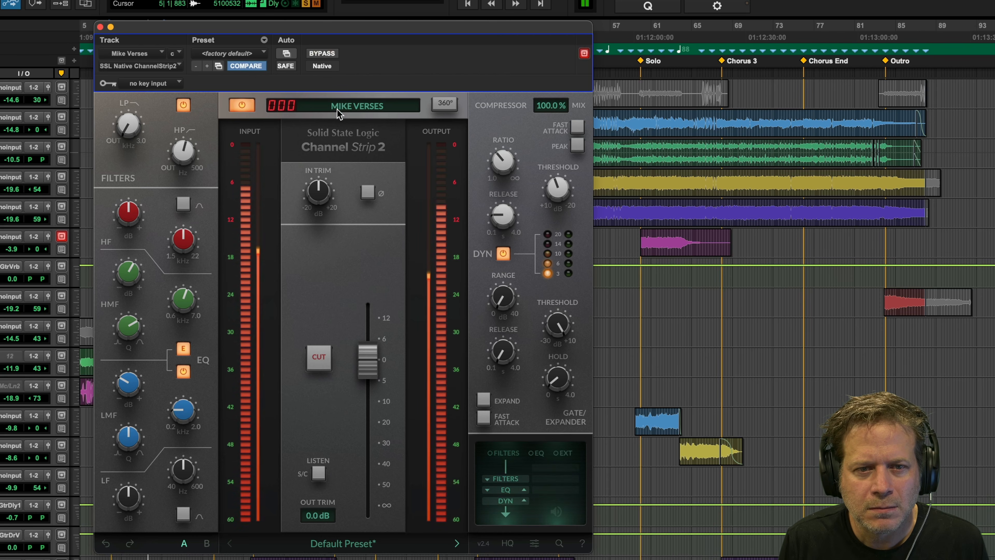
{"action": "key", "text": "space"}
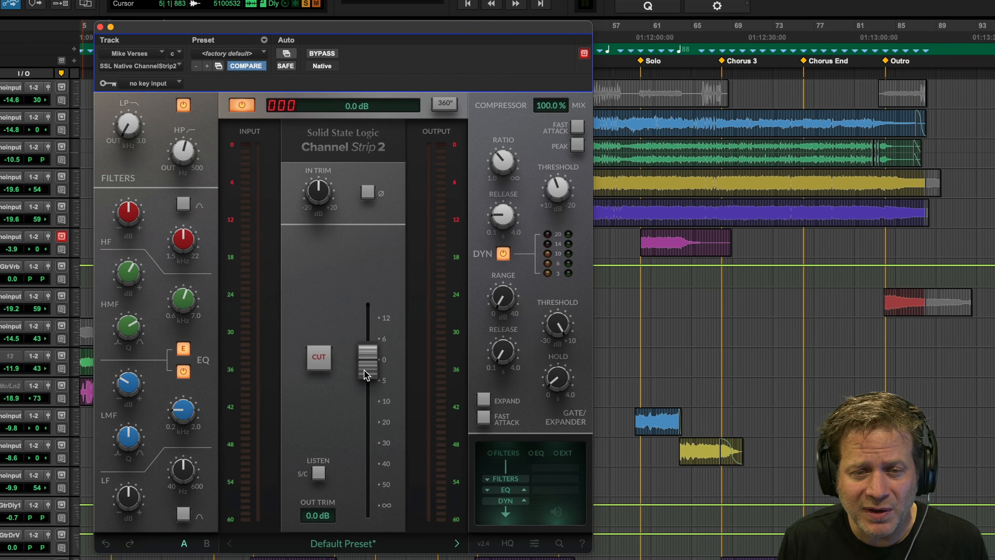
Raise the channel strip's output fader to 3.8 dB and compare it with the bypassed signal during playback
{"action": "left_click_drag", "start_coordinate": [371, 366], "coordinate": [370, 354]}
{"action": "key", "text": "space"}
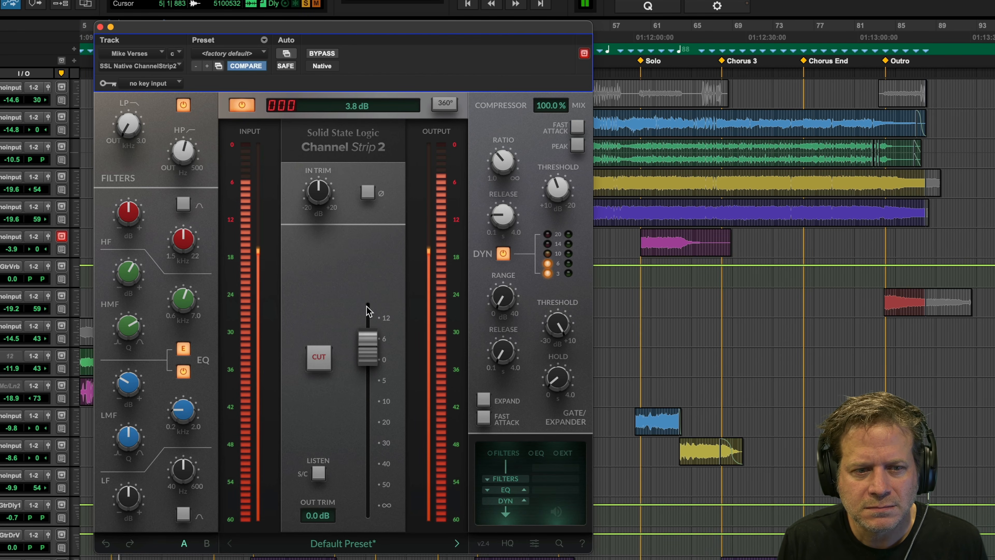
{"action": "left_click", "coordinate": [329, 55]}
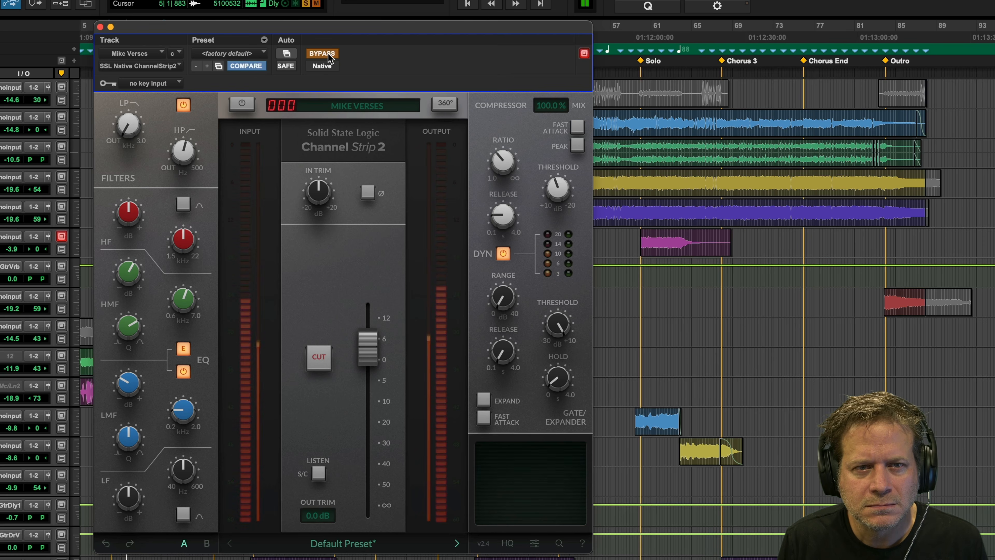
{"action": "left_click", "coordinate": [329, 56]}
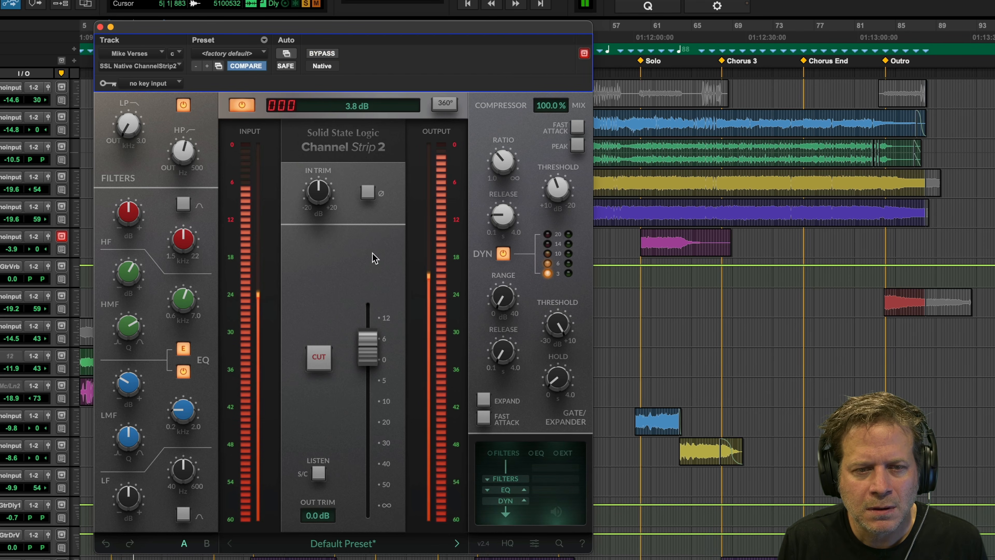
{"action": "key", "text": "space"}
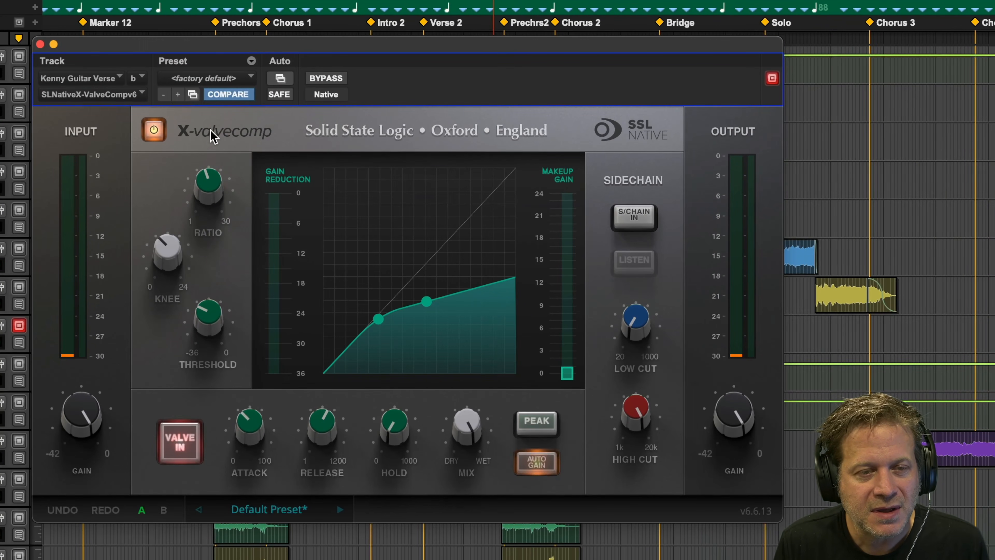
Toggle the Valve In option on the verse guitar's X-Valvecomp, ending with it switched off
{"action": "left_click", "coordinate": [185, 451]}
{"action": "left_click", "coordinate": [184, 451]}
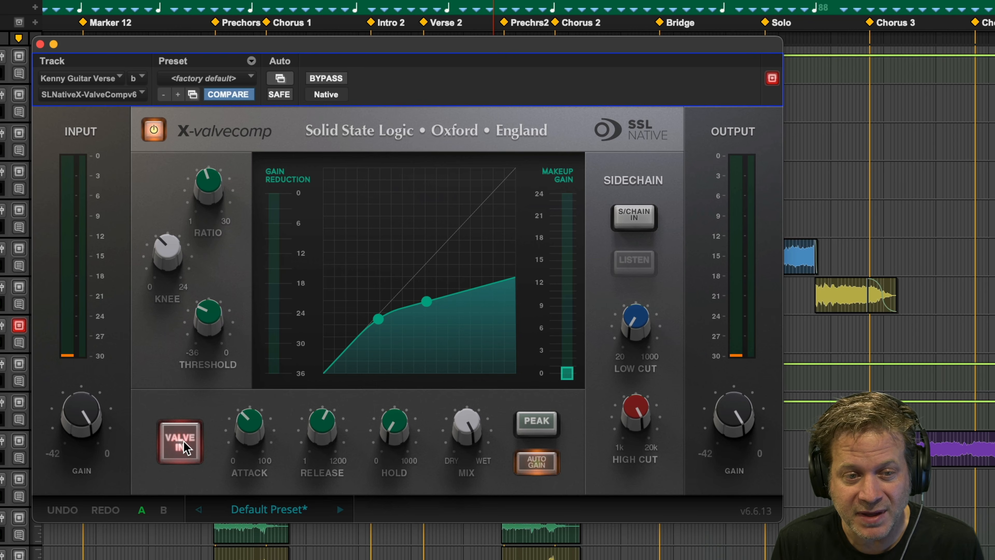
{"action": "left_click", "coordinate": [185, 447]}
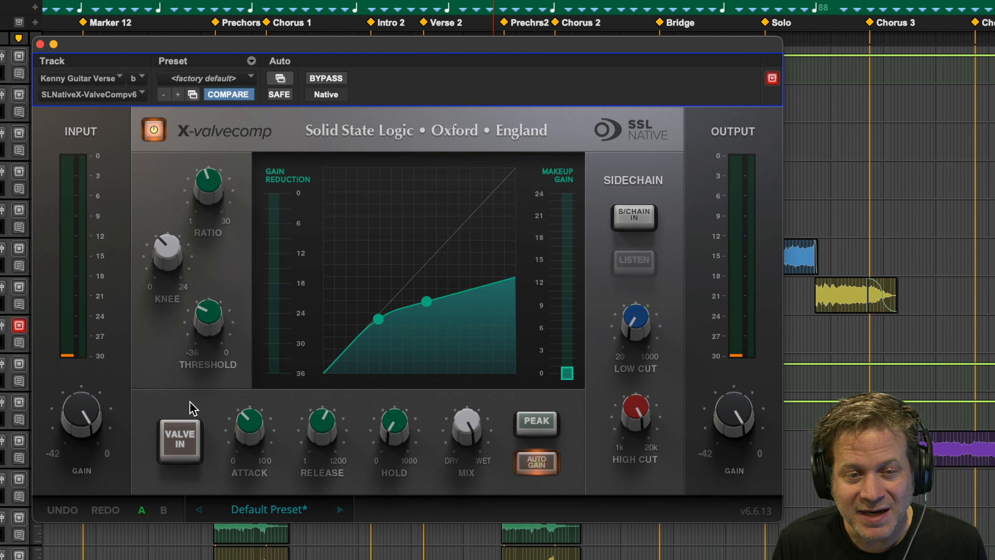
{"action": "left_click", "coordinate": [185, 447]}
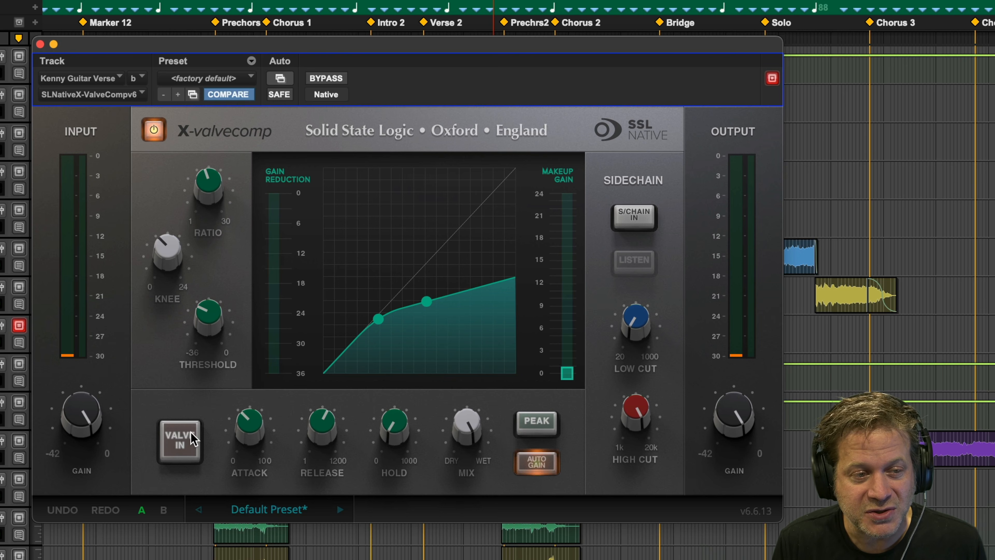
{"action": "left_click", "coordinate": [188, 437]}
{"action": "left_click", "coordinate": [186, 436]}
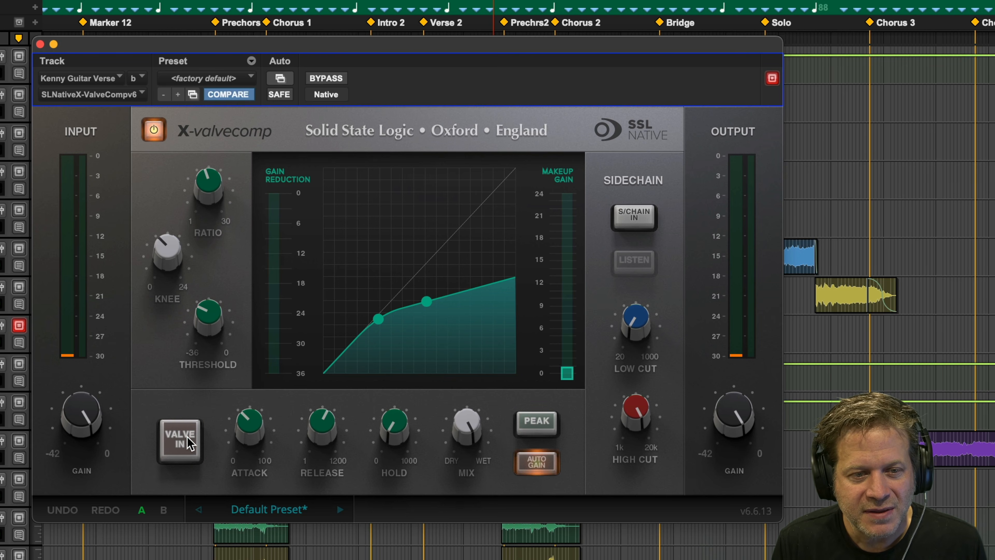
Play the verse guitar and compare X-Valvecomp with Valve In on and off, leave it on, and stop playback
{"action": "key", "text": "space"}
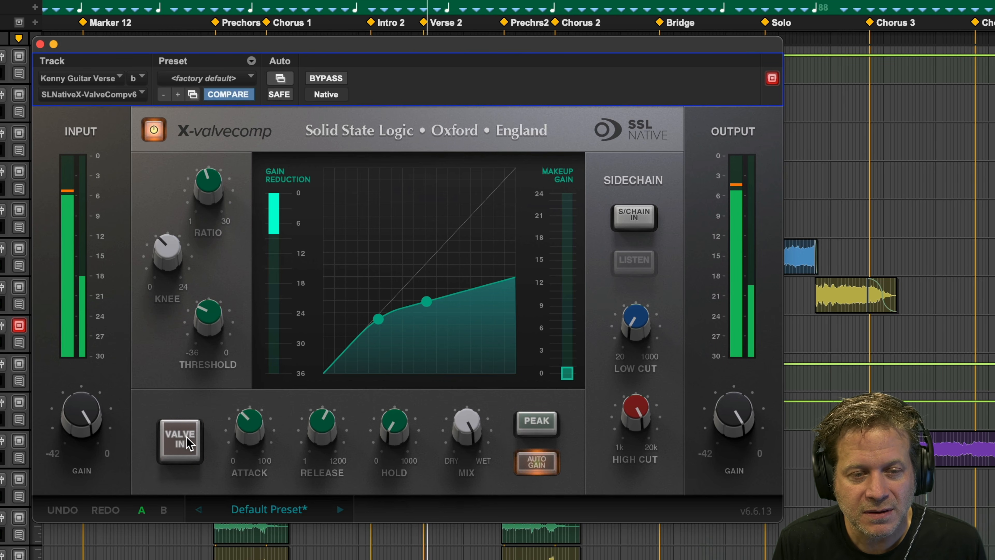
{"action": "left_click", "coordinate": [185, 437]}
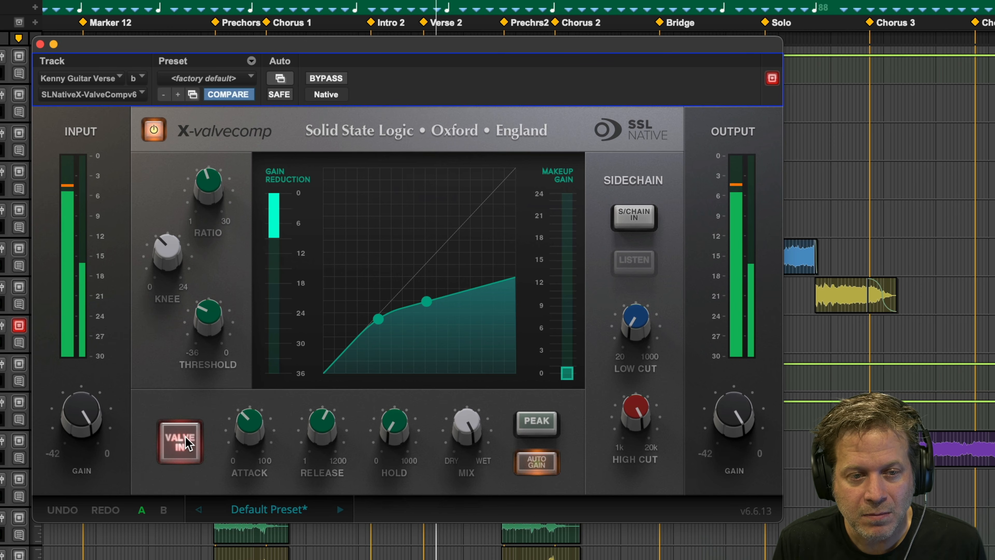
{"action": "left_click", "coordinate": [185, 436]}
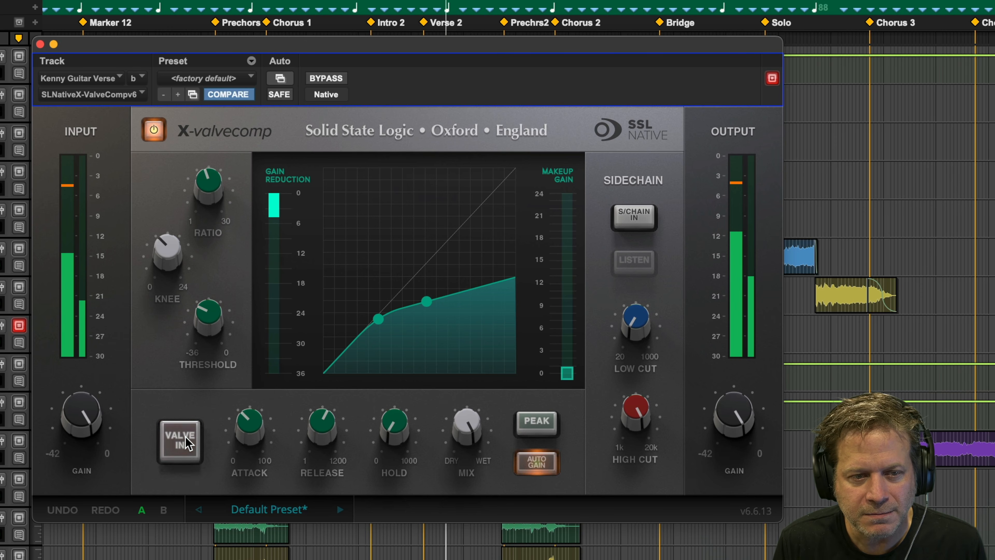
{"action": "left_click", "coordinate": [185, 436]}
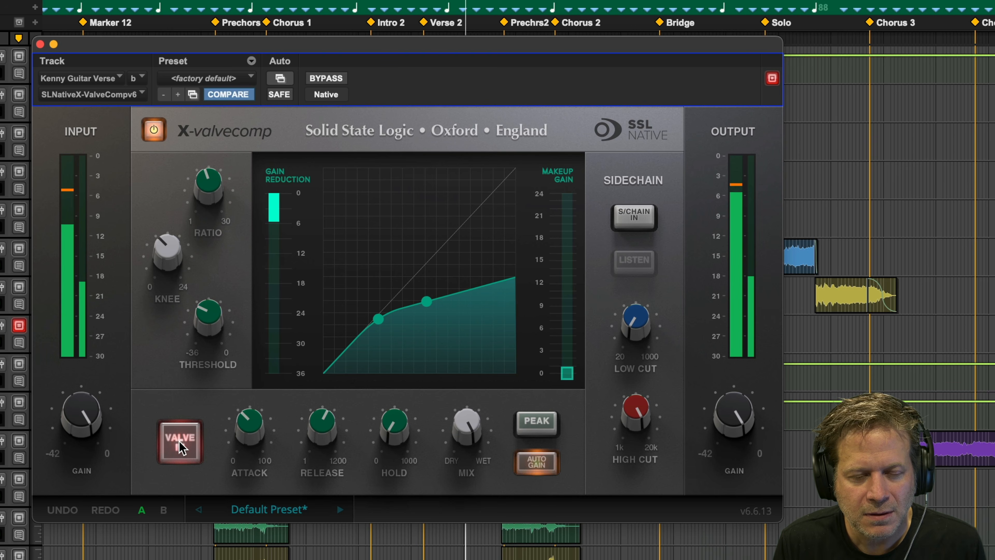
{"action": "left_click", "coordinate": [180, 441]}
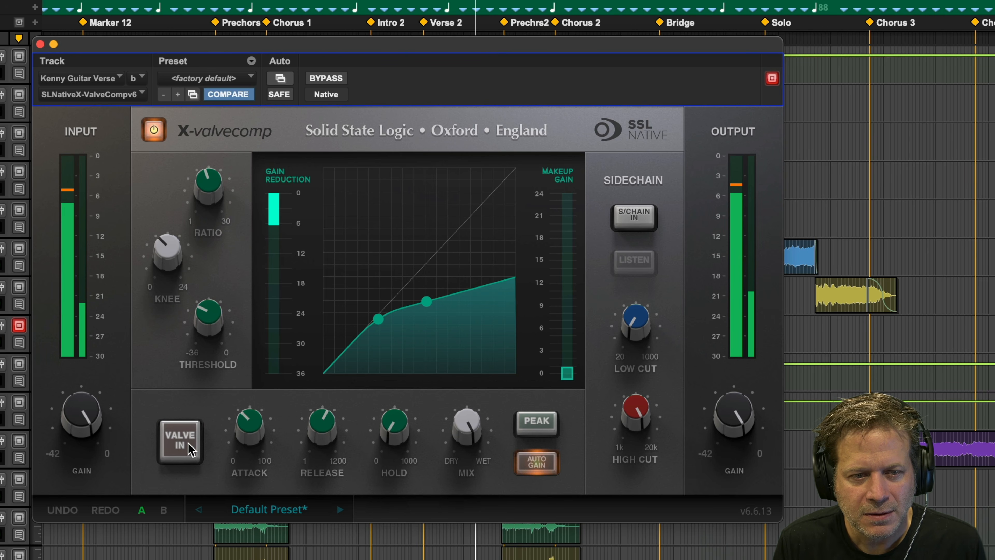
{"action": "left_click", "coordinate": [186, 444]}
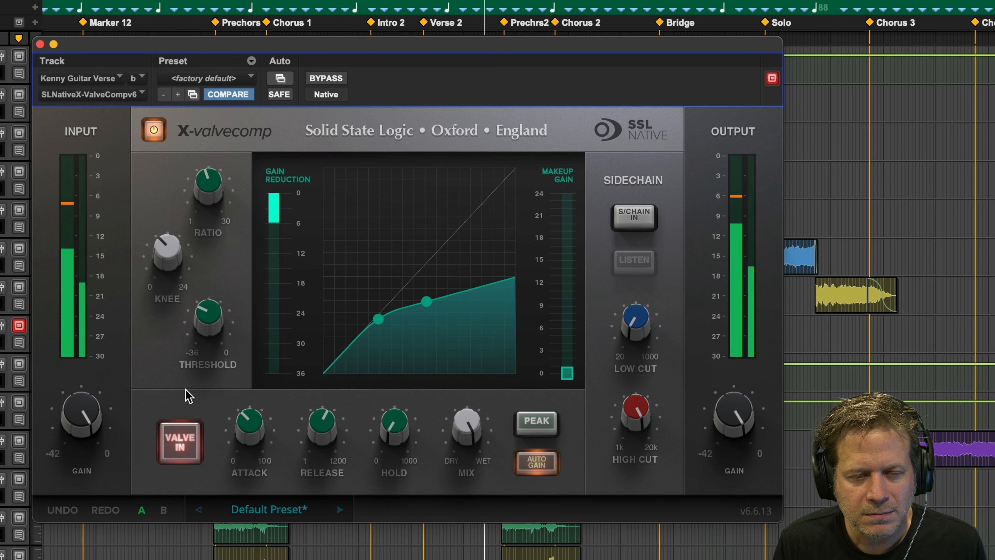
{"action": "key", "text": "space"}
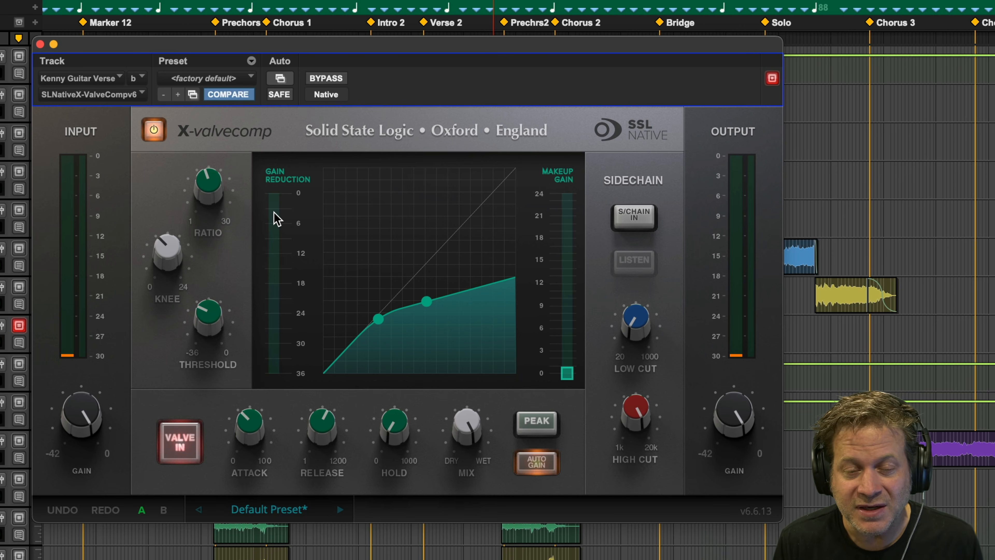
Review the Virtual Tape Machines insert on the Vocal Verses track, and the Virtual Channel module in its Virtual Mix Rack
{"action": "left_click", "coordinate": [40, 44]}
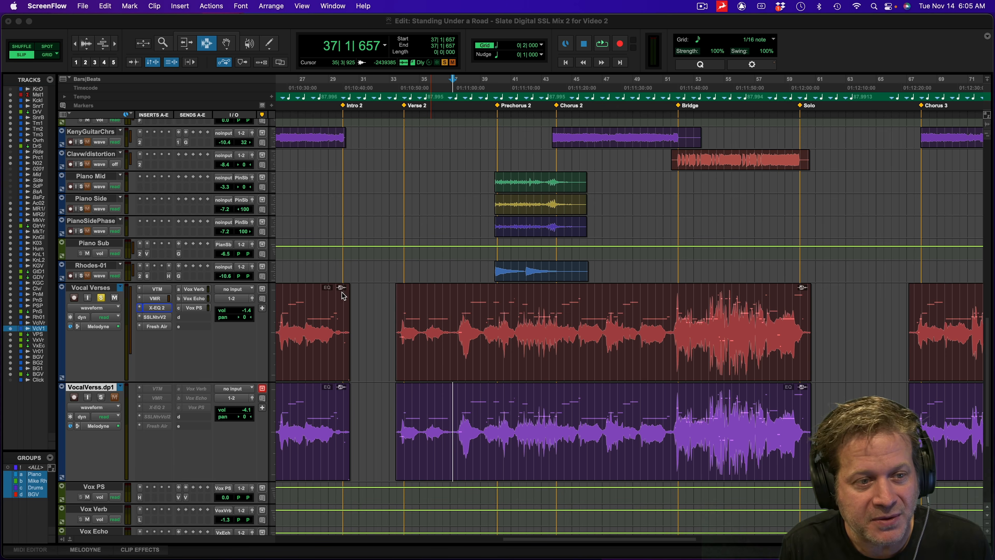
{"action": "left_click", "coordinate": [156, 289]}
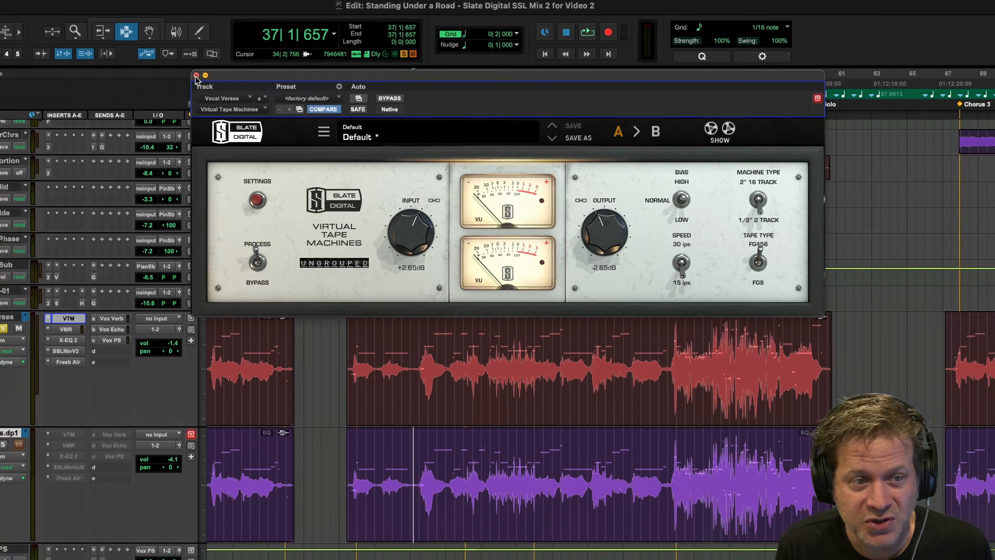
{"action": "left_click", "coordinate": [56, 65]}
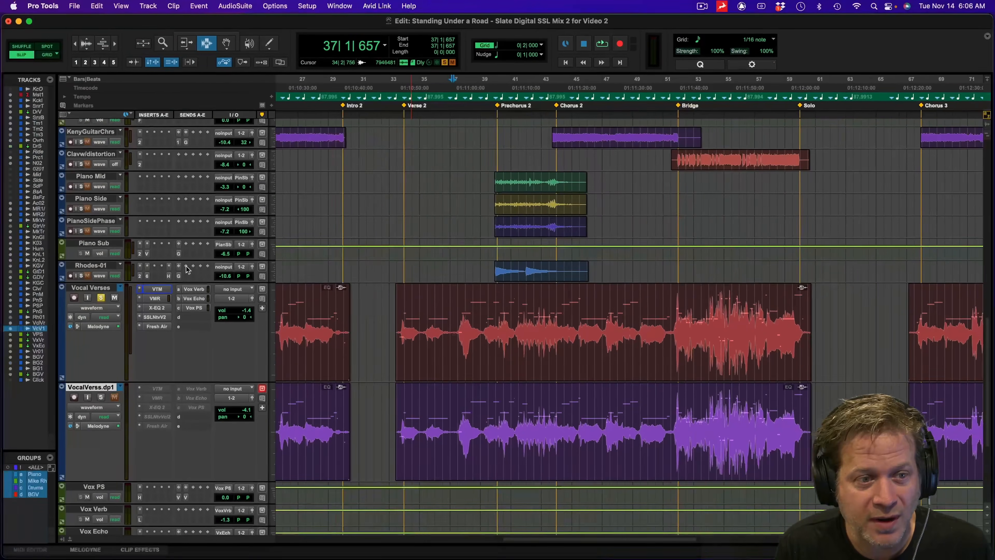
{"action": "left_click", "coordinate": [154, 298]}
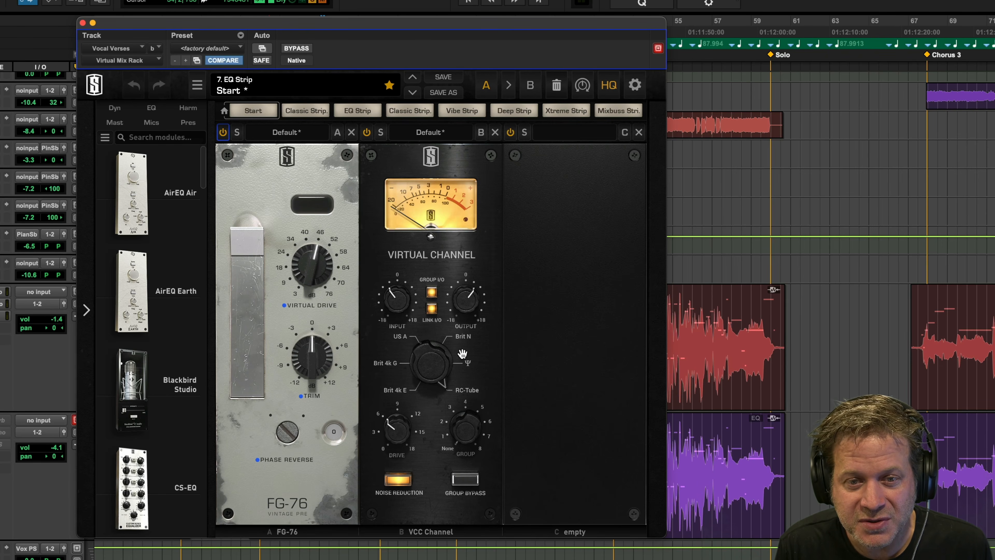
{"action": "left_click_drag", "start_coordinate": [432, 366], "coordinate": [429, 332]}
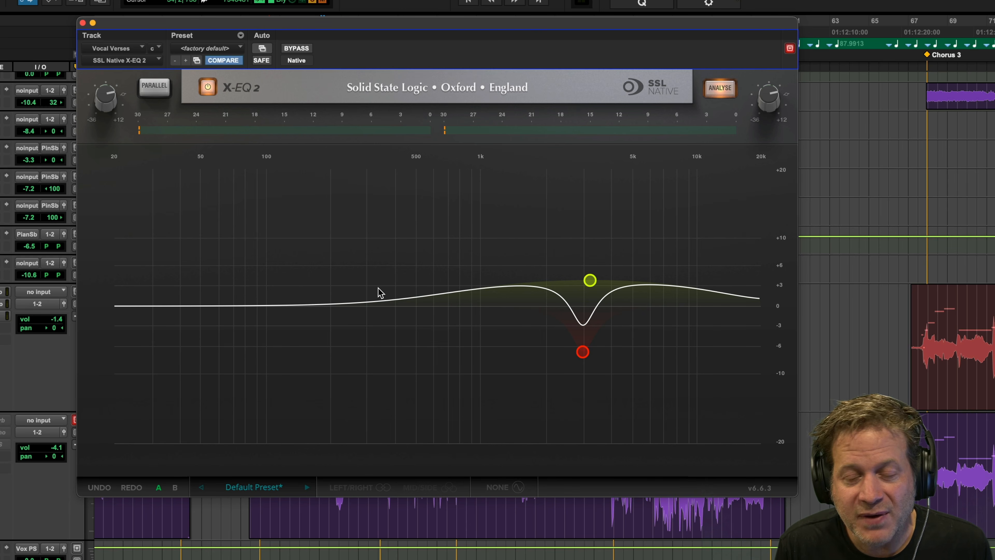
Add an X-EQ 2 band near 98 Hz on Vocal Verses, change it to a high-pass filter and raise its cutoff frequency
{"action": "double_click", "coordinate": [263, 306]}
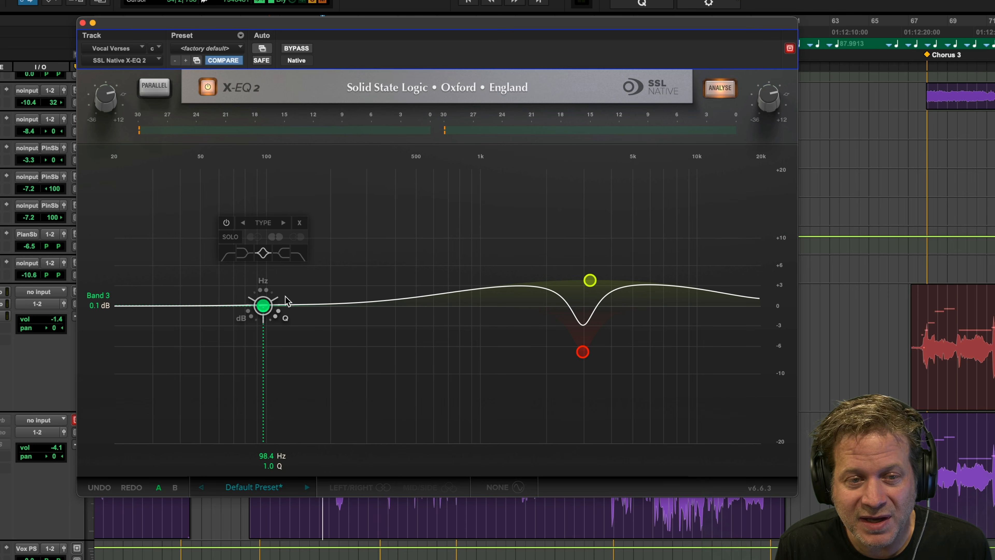
{"action": "left_click", "coordinate": [233, 257]}
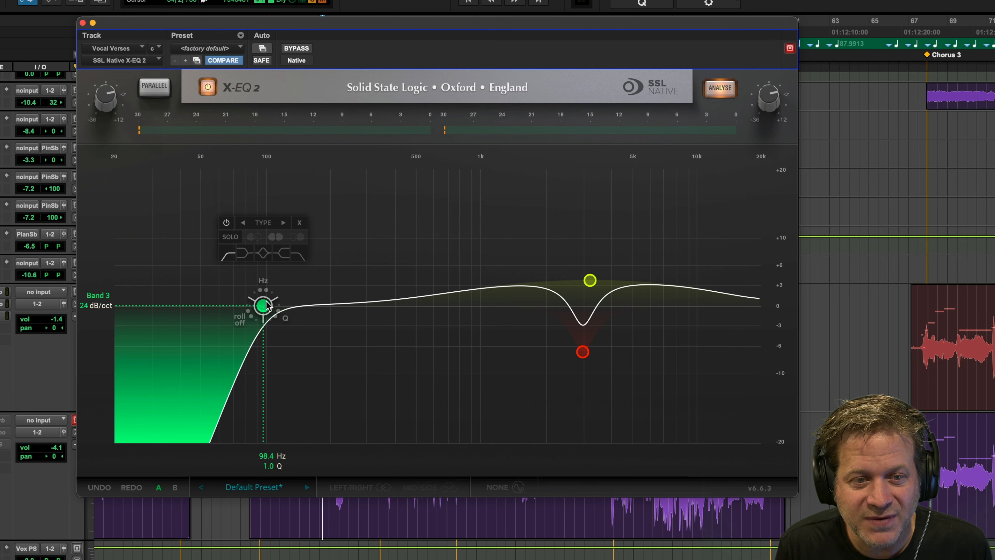
{"action": "left_click_drag", "start_coordinate": [270, 305], "coordinate": [312, 305]}
{"action": "left_click", "coordinate": [0, 456]}
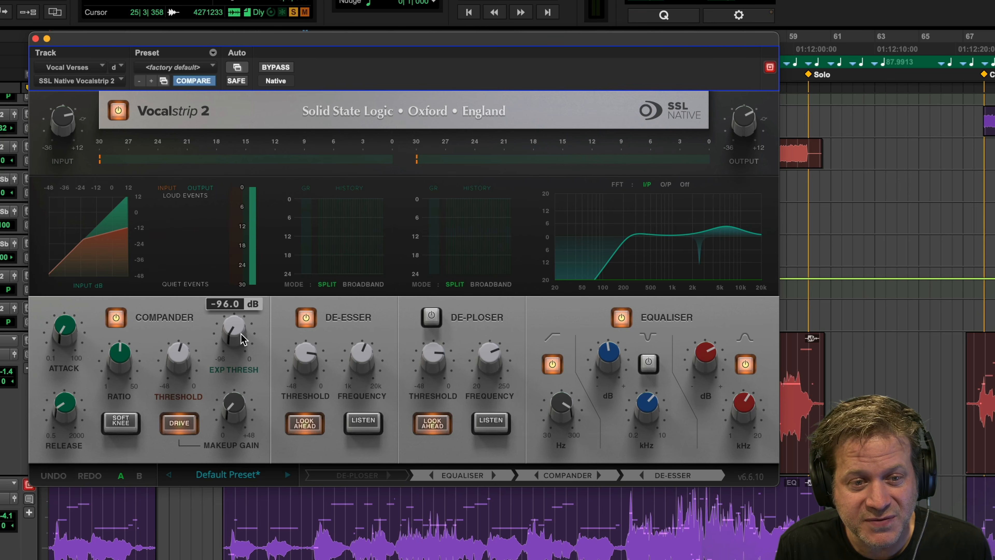
Toggle the Drive option of the Vocalstrip 2 compander off and back on
{"action": "left_click", "coordinate": [185, 424]}
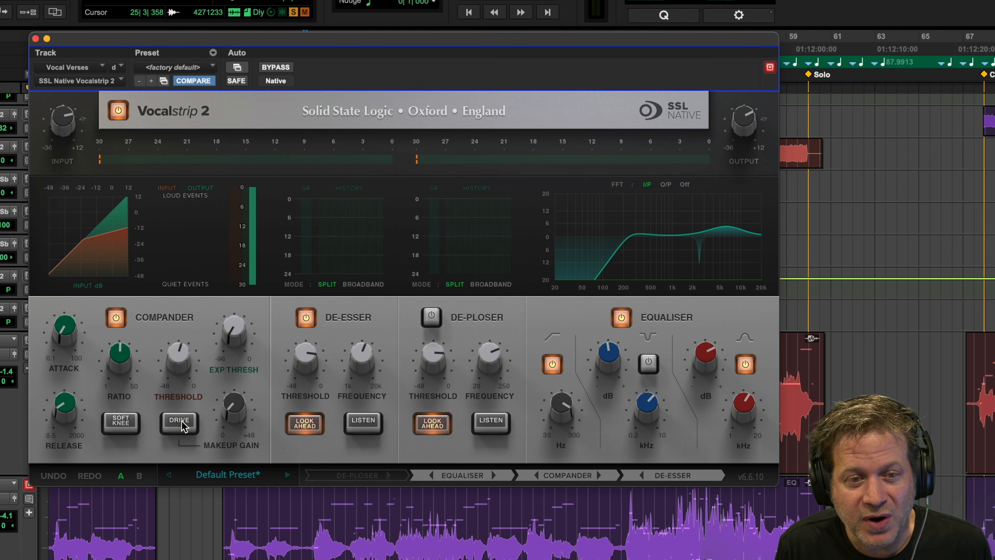
{"action": "left_click", "coordinate": [187, 425]}
{"action": "left_click", "coordinate": [189, 423]}
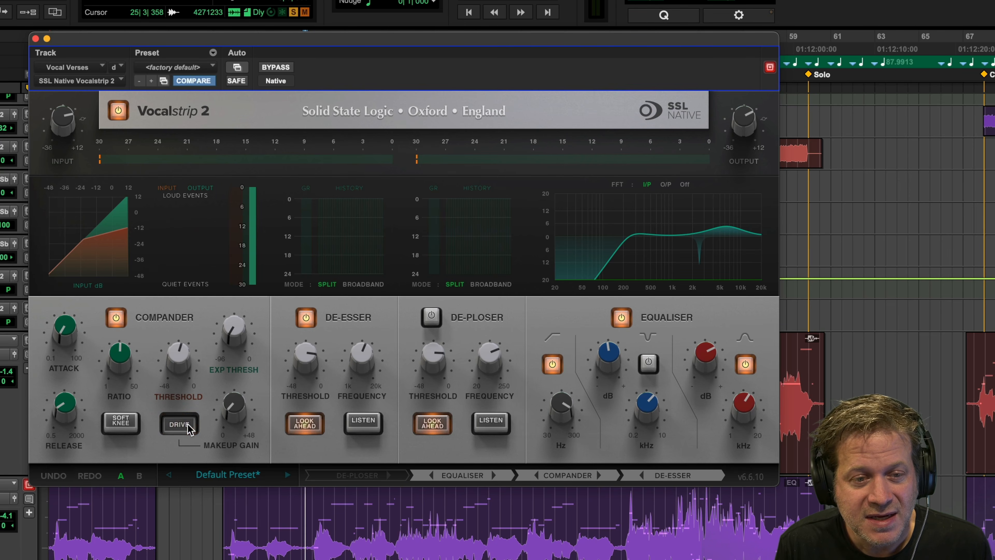
{"action": "left_click", "coordinate": [187, 424]}
{"action": "left_click", "coordinate": [188, 424]}
{"action": "left_click", "coordinate": [188, 424]}
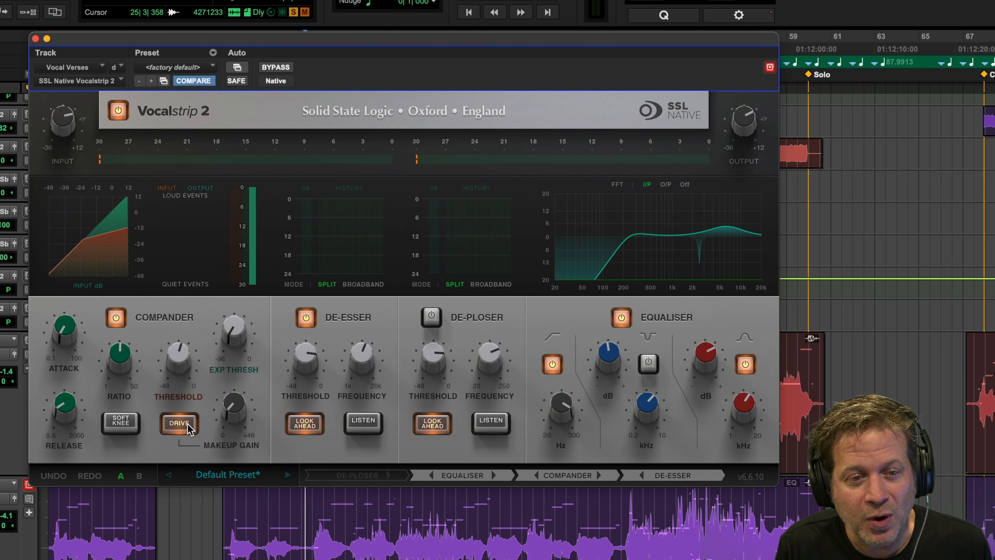
Examine the de-esser, de-ploser and equaliser settings of Vocalstrip 2
{"action": "mouse_move", "coordinate": [306, 368]}
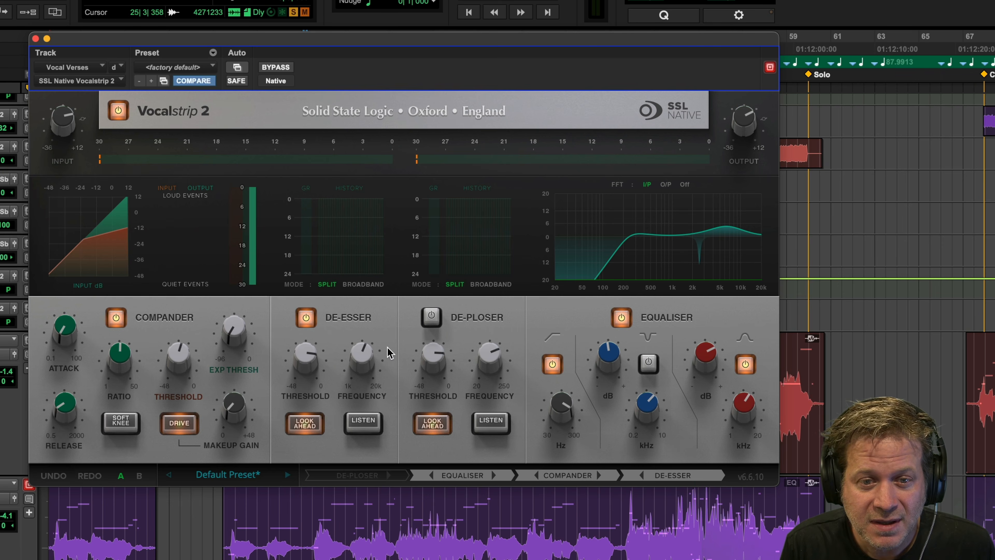
{"action": "mouse_move", "coordinate": [459, 335]}
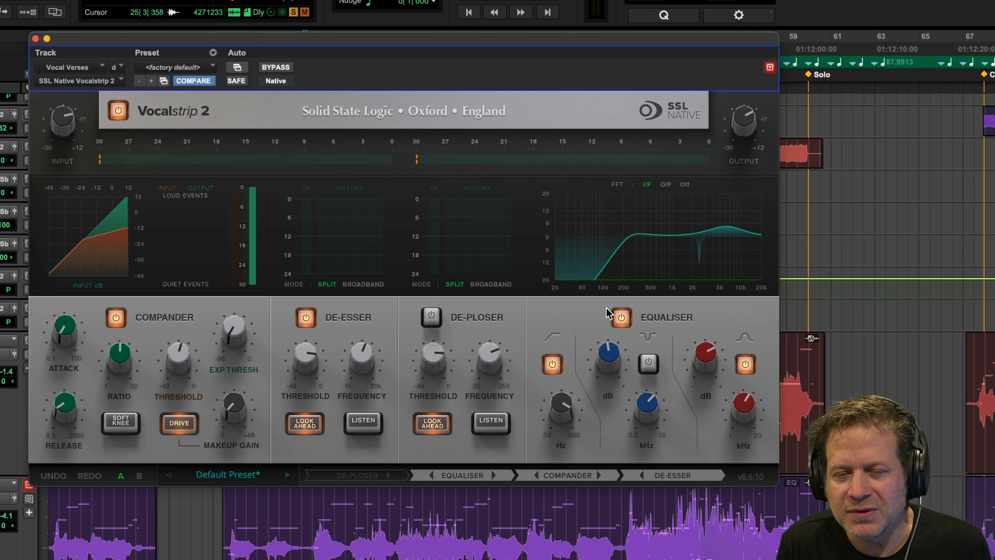
{"action": "mouse_move", "coordinate": [603, 371]}
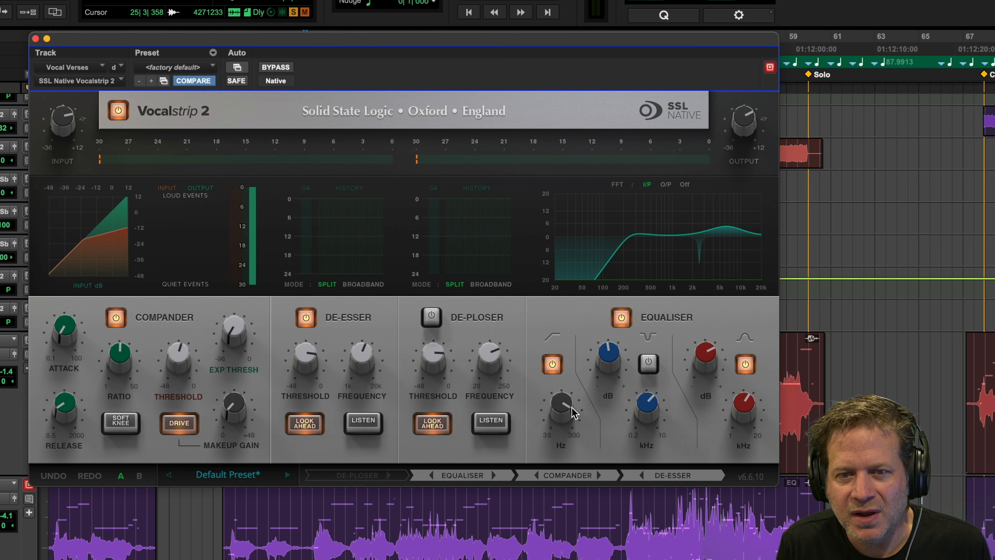
{"action": "mouse_move", "coordinate": [707, 366]}
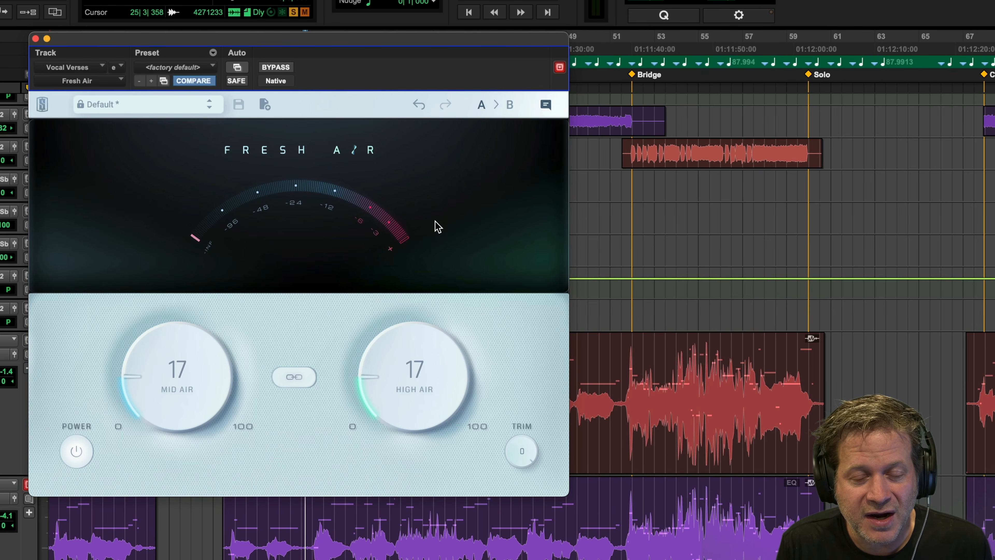
Set Fresh Air's High Air to 20 and Mid Air to 19 on the Vocal Verses track
{"action": "left_click_drag", "start_coordinate": [395, 349], "coordinate": [394, 344]}
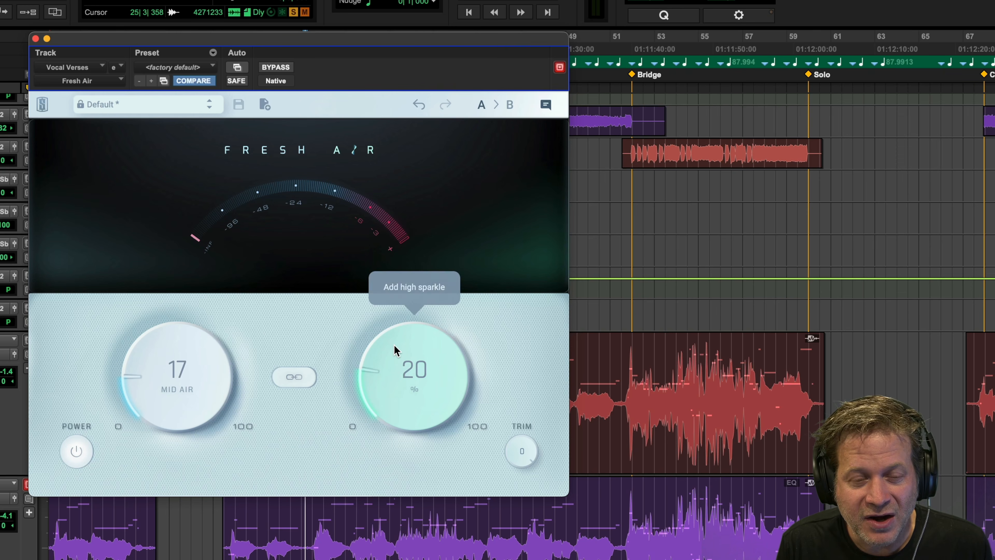
{"action": "left_click_drag", "start_coordinate": [148, 348], "coordinate": [153, 349]}
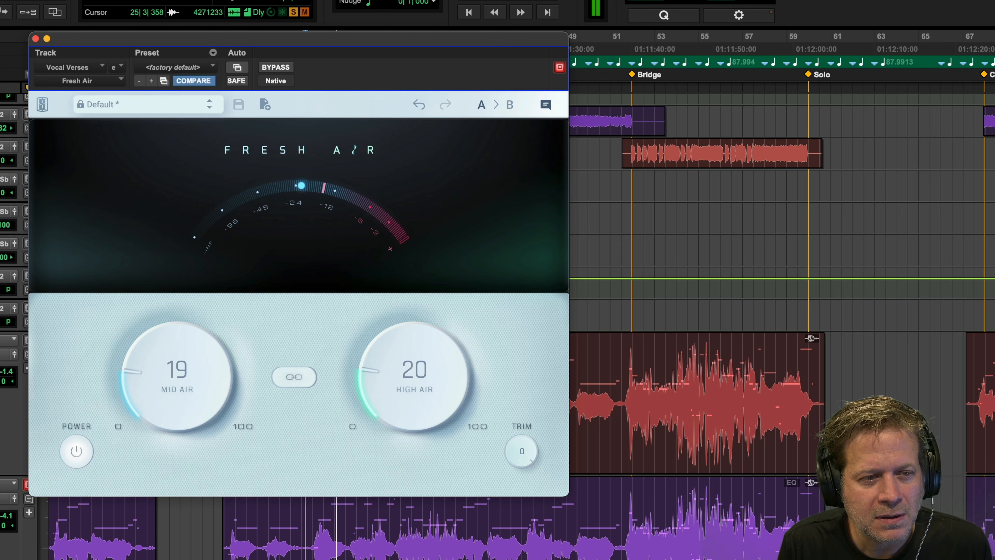
Audition the Vocal Verses track through Fresh Air
{"action": "key", "text": "space"}
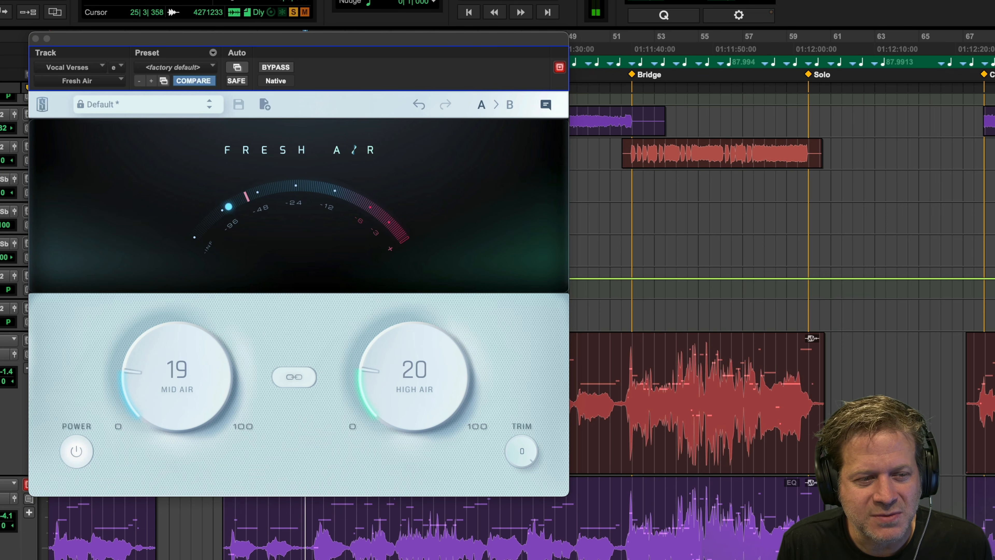
{"action": "key", "text": "space"}
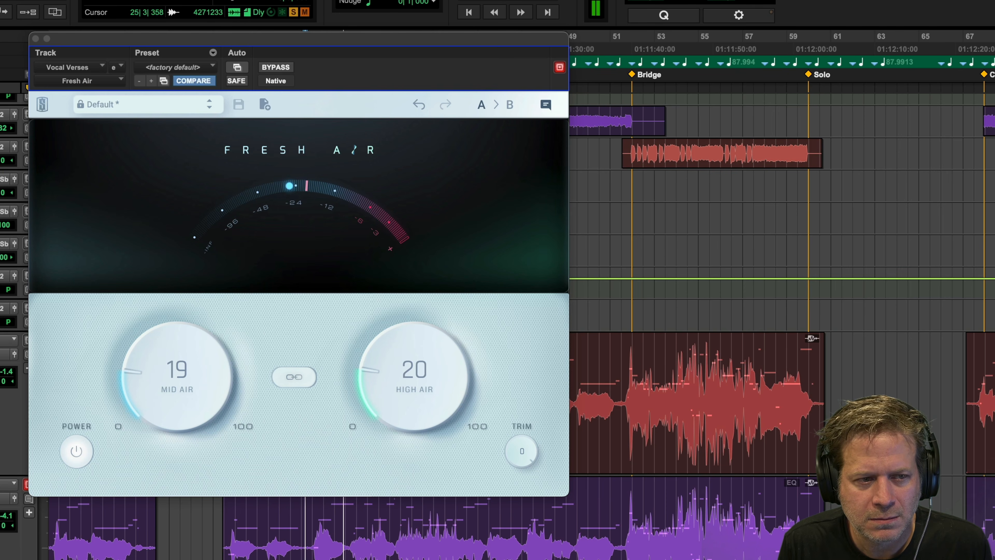
{"action": "key", "text": "space"}
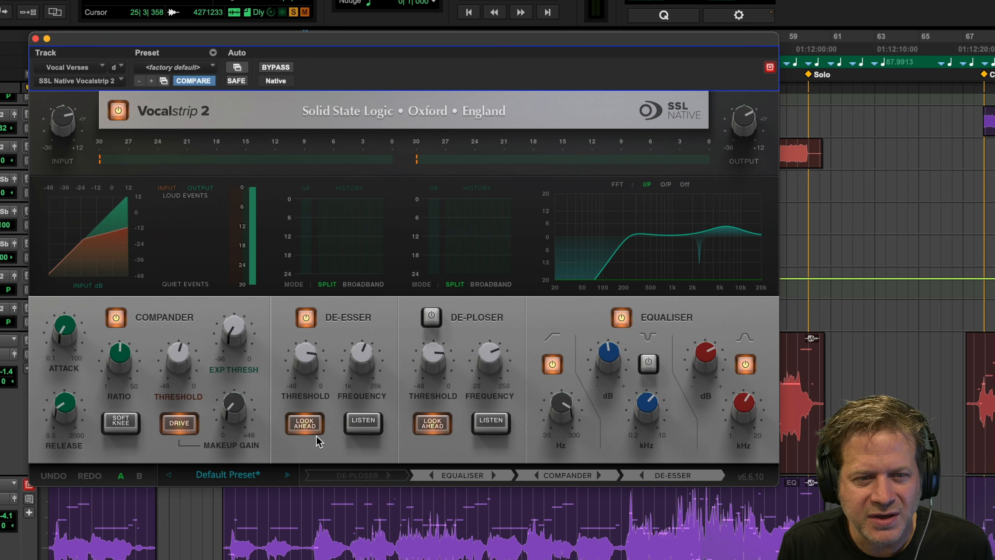
Audition Vocalstrip 2 on Vocal Verses and compare the compander with Drive switched off and back on
{"action": "left_click", "coordinate": [180, 427]}
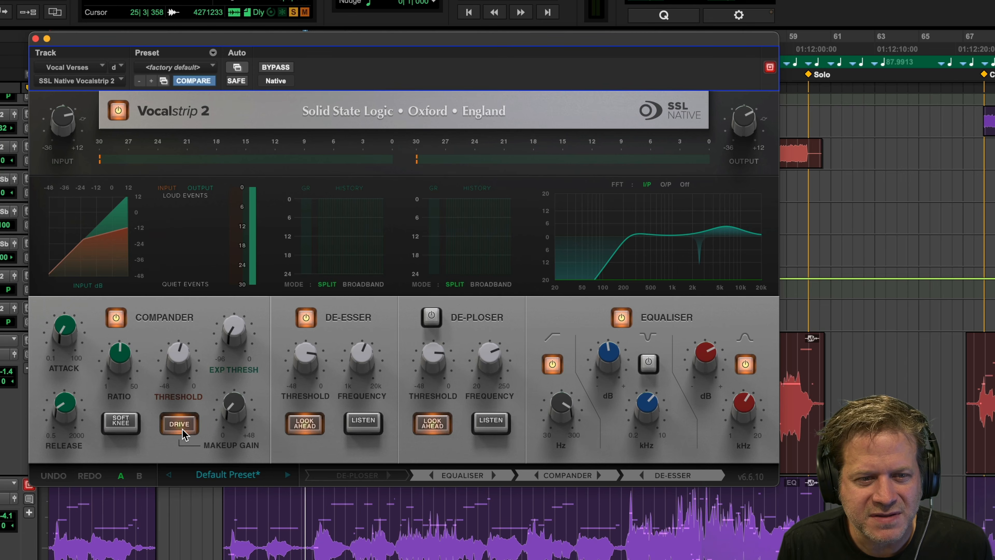
{"action": "key", "text": "space"}
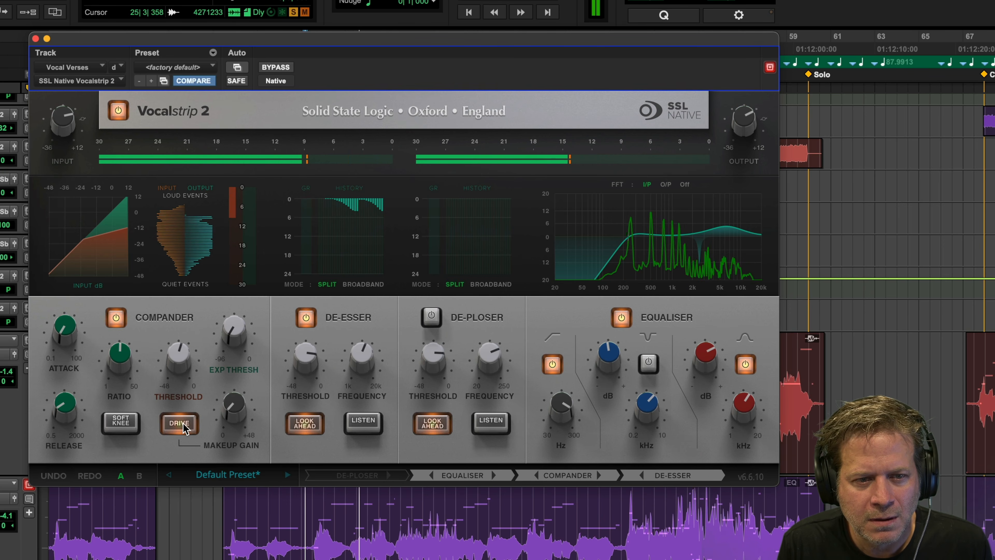
{"action": "left_click", "coordinate": [183, 426]}
{"action": "left_click", "coordinate": [185, 427]}
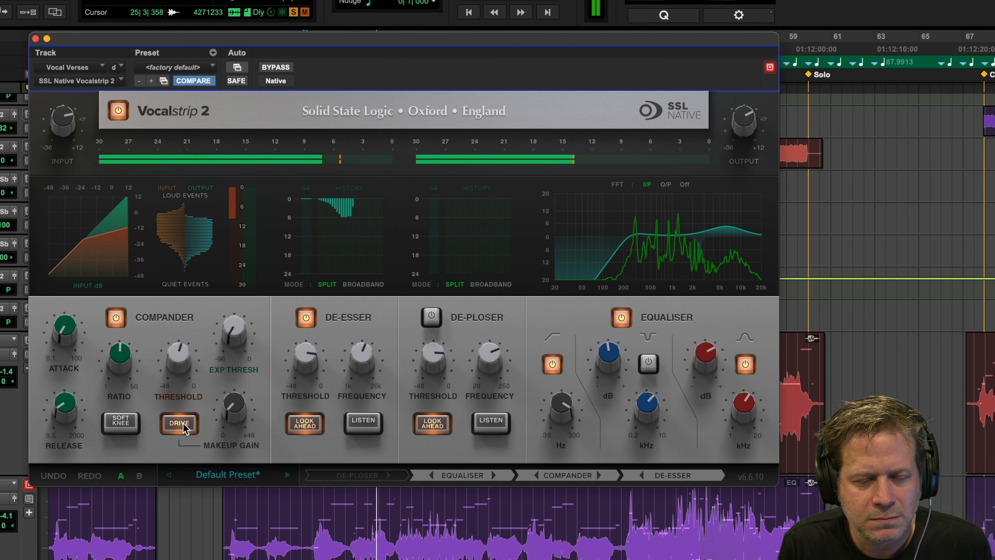
{"action": "key", "text": "space"}
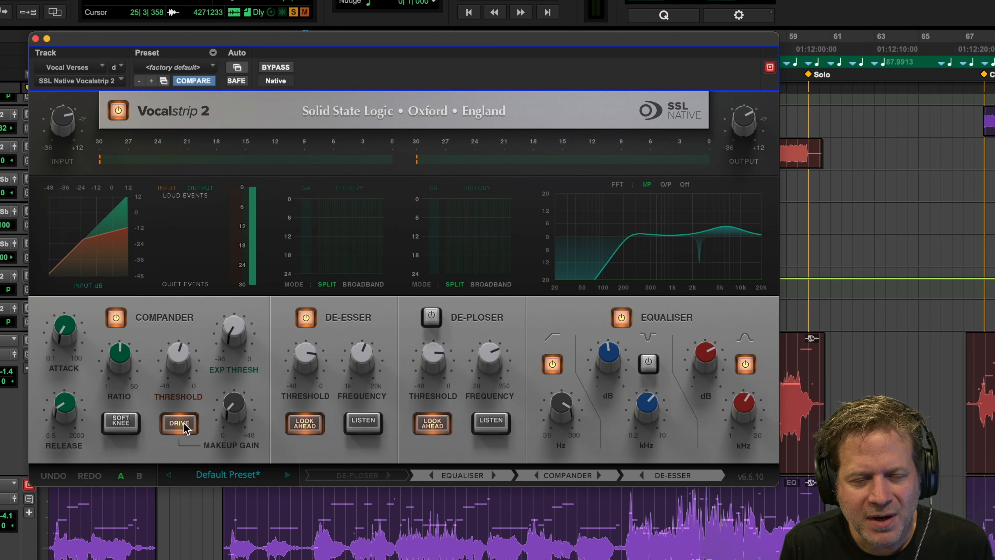
{"action": "left_click", "coordinate": [184, 427]}
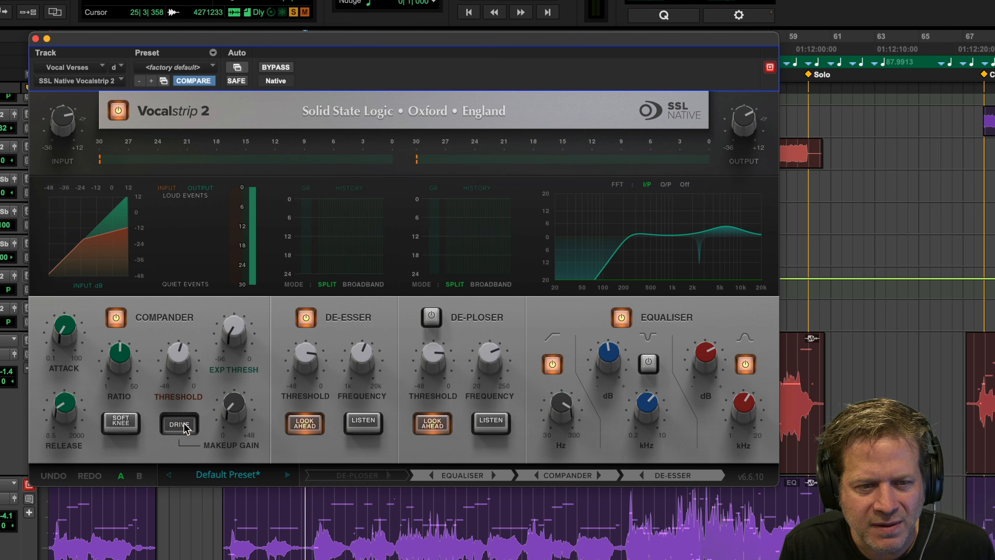
{"action": "left_click", "coordinate": [184, 427]}
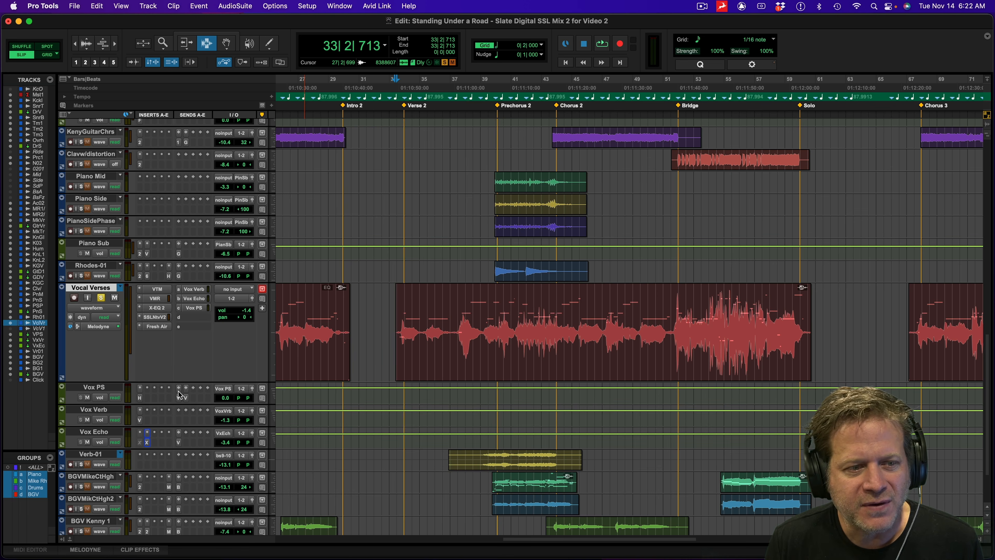
Review the unit list of VerbSuite Classics on Vox Verb and lower the reverb's High EQ slightly
{"action": "left_click", "coordinate": [140, 418]}
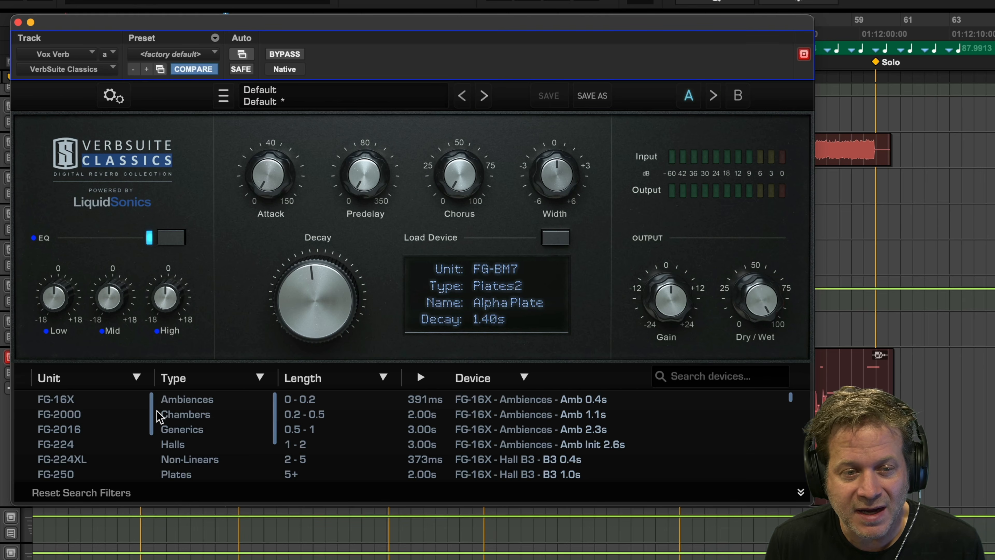
{"action": "left_click_drag", "start_coordinate": [153, 419], "coordinate": [152, 466]}
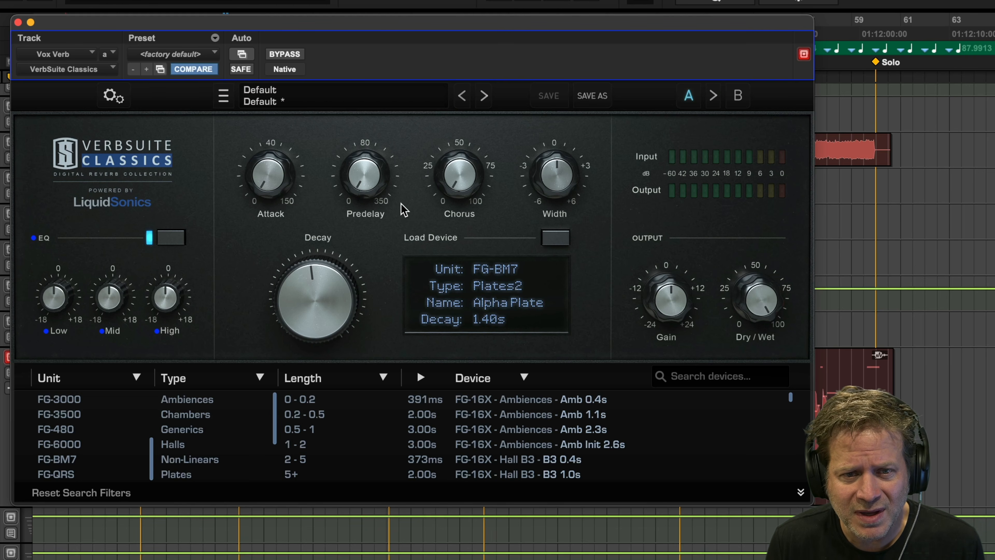
{"action": "left_click_drag", "start_coordinate": [166, 301], "coordinate": [169, 311]}
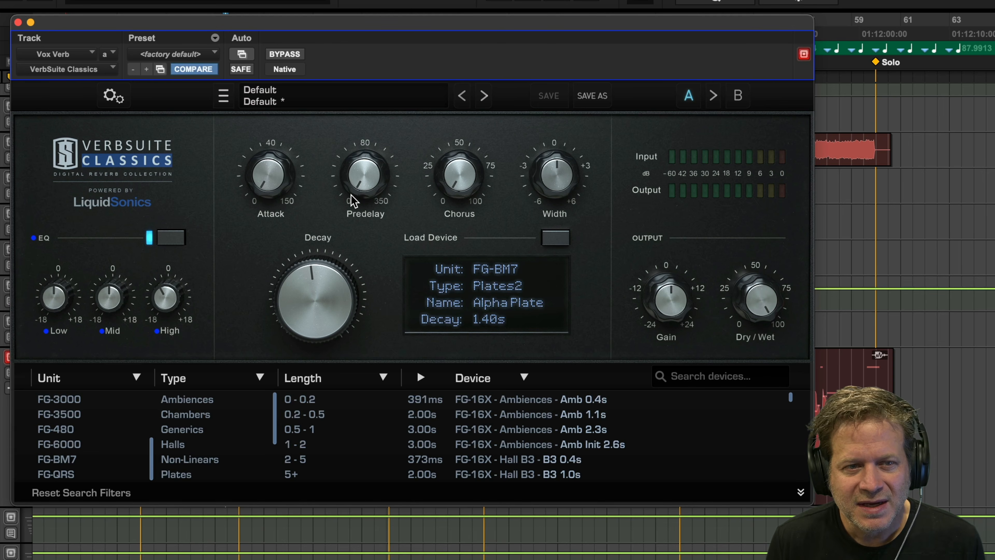
{"action": "mouse_move", "coordinate": [351, 194]}
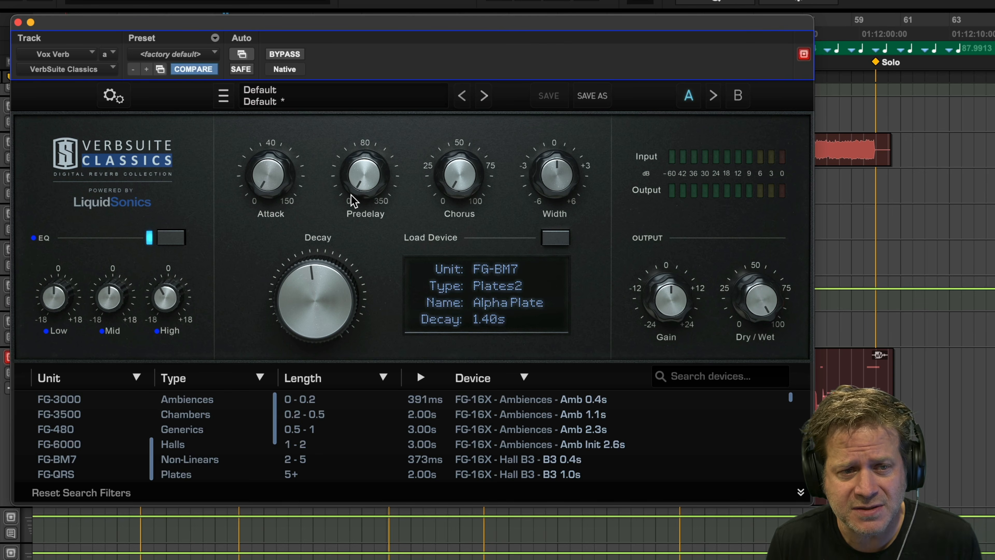
{"action": "left_click", "coordinate": [17, 22]}
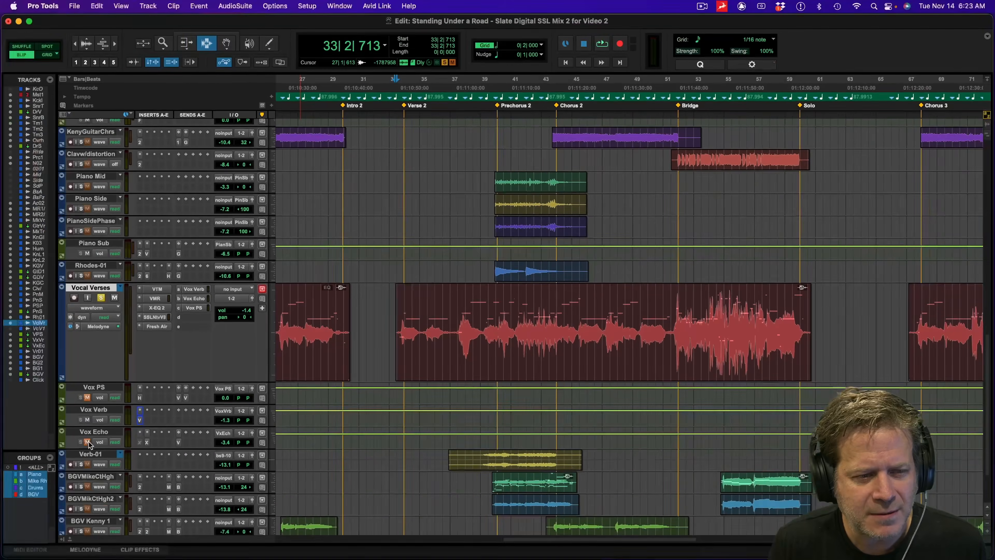
Raise the Vocal Verses send to Vox Verb to -8.6 dB while auditioning the reverb
{"action": "key", "text": "space"}
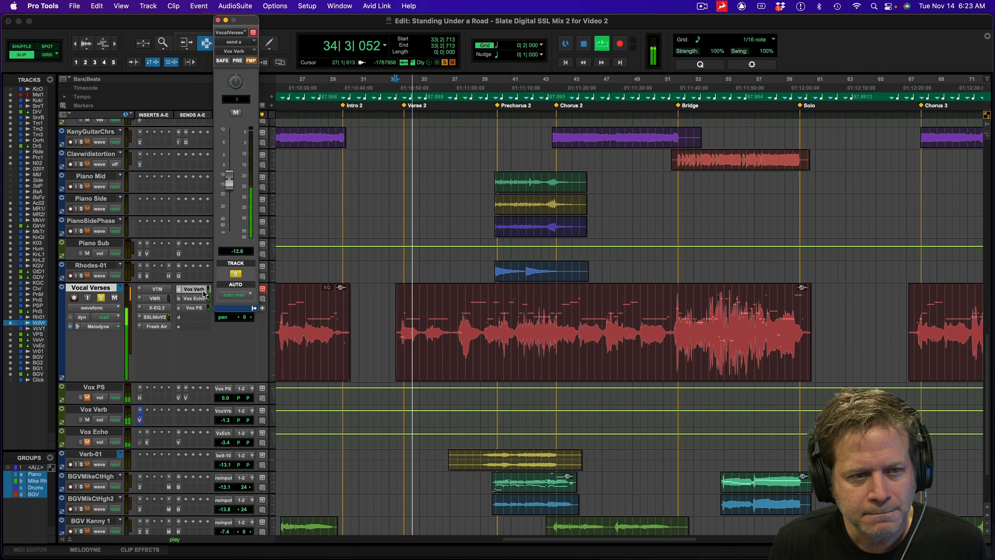
{"action": "left_click", "coordinate": [194, 289]}
{"action": "mouse_move", "coordinate": [230, 176]}
{"action": "left_mouse_down"}
{"action": "mouse_move", "coordinate": [236, 160]}
{"action": "mouse_move", "coordinate": [234, 172]}
{"action": "left_mouse_up"}
{"action": "key", "text": "space"}
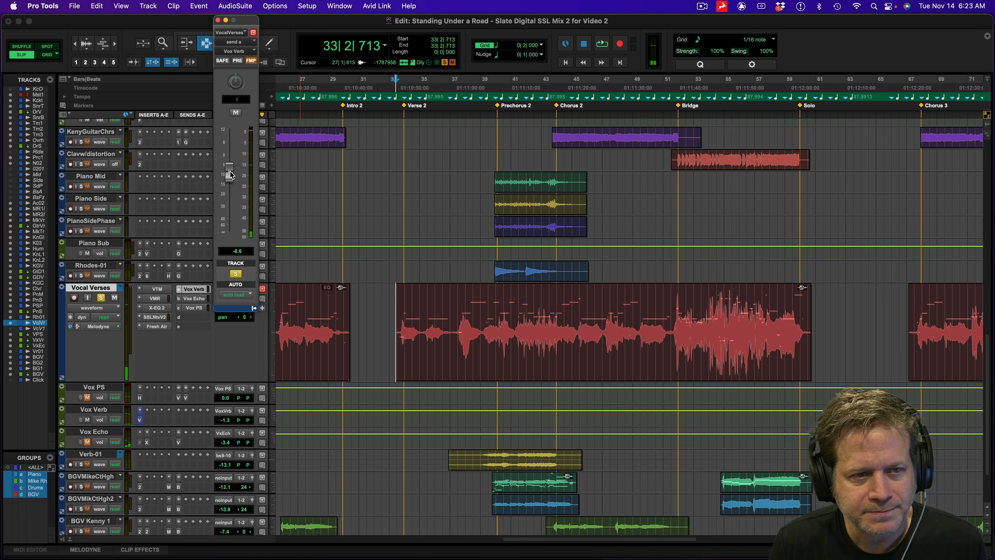
{"action": "key", "text": "space"}
{"action": "key", "text": "space"}
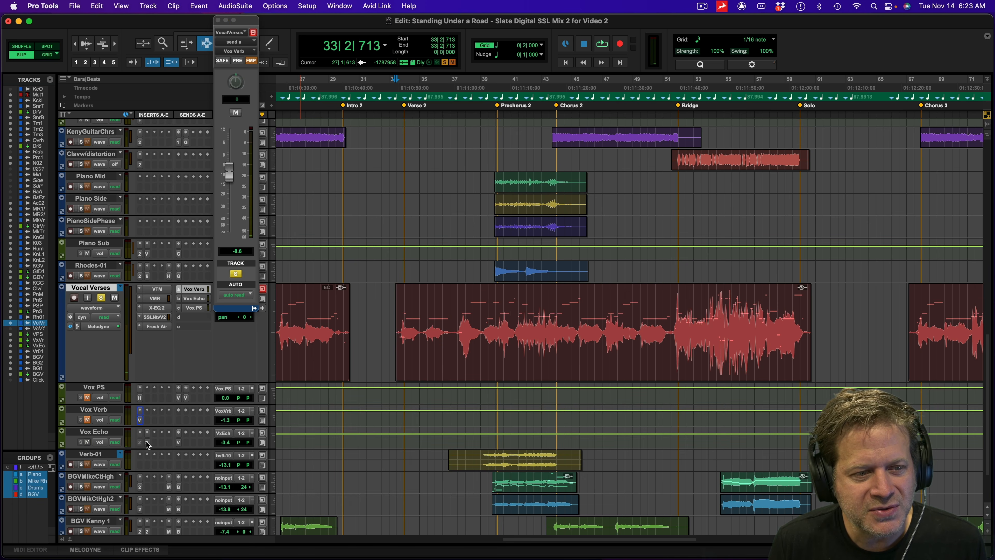
Examine the SSL X-Delay settings on the Vox Echo track and audition the vocal echo
{"action": "left_click", "coordinate": [147, 433]}
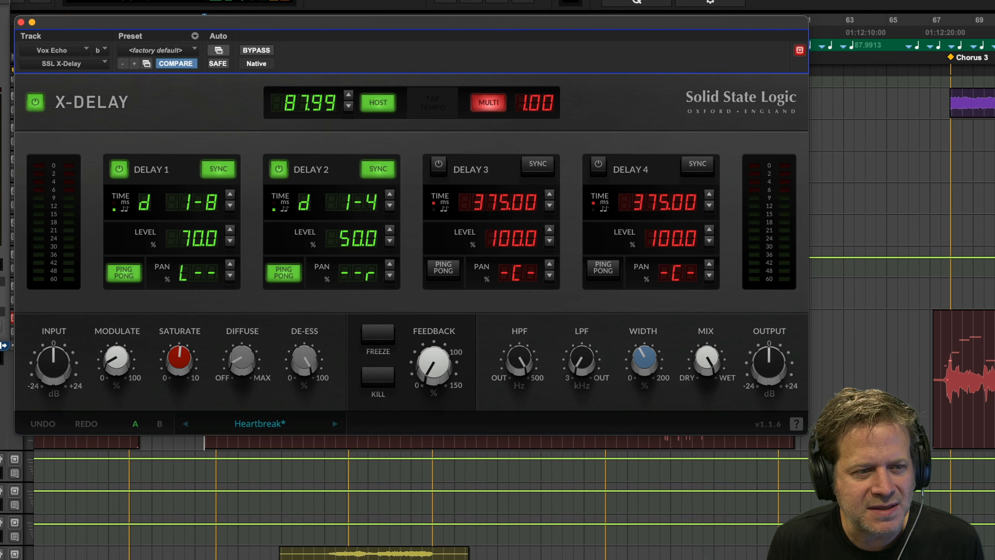
{"action": "key", "text": "space"}
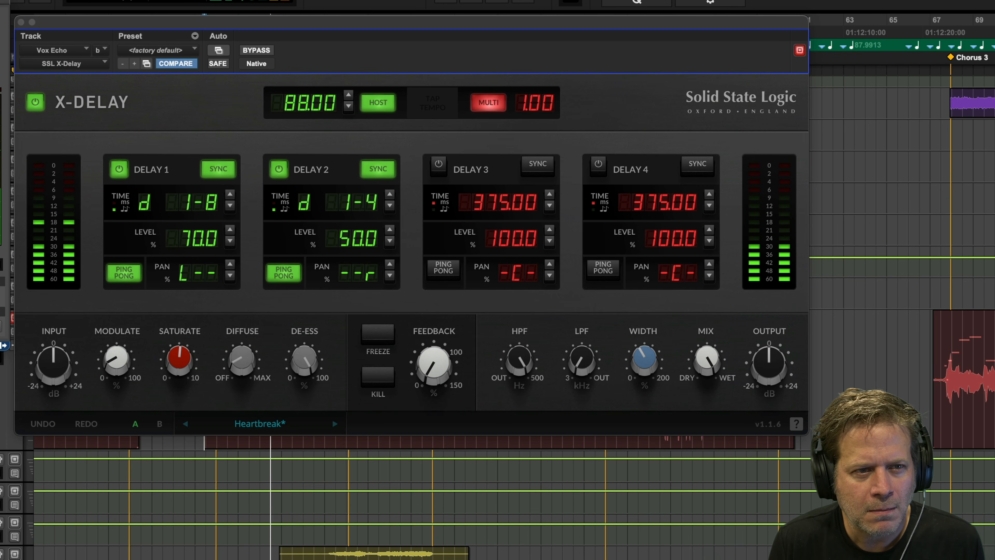
{"action": "mouse_move", "coordinate": [187, 357]}
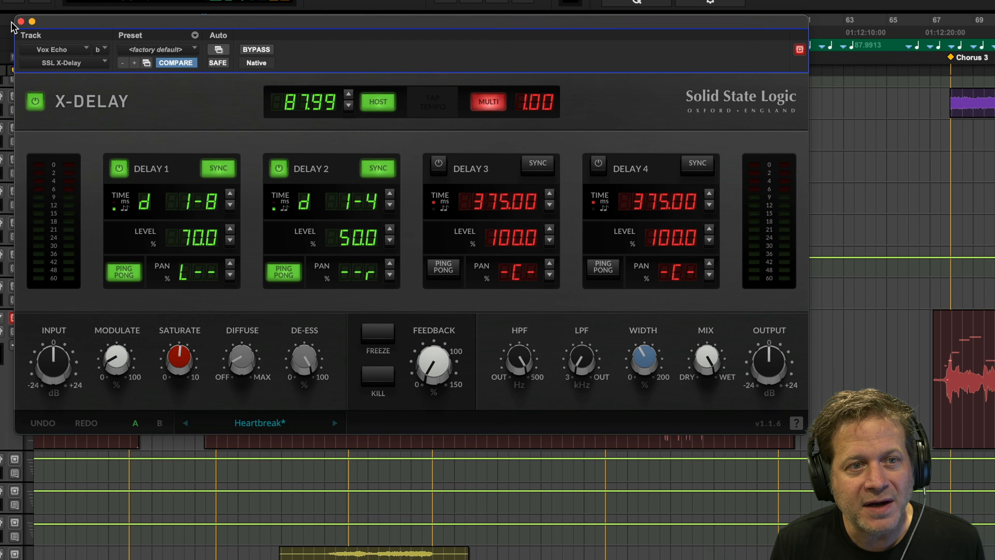
{"action": "left_click", "coordinate": [21, 22]}
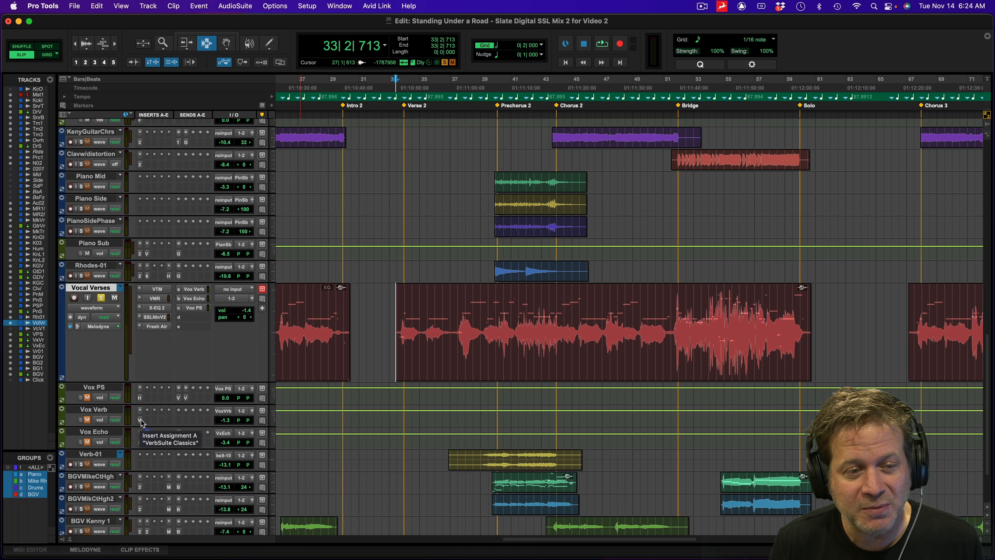
Inspect the Pitch Shifter on the Vox PS track and browse the available Kilohearts stereo plug-ins
{"action": "left_click", "coordinate": [140, 419]}
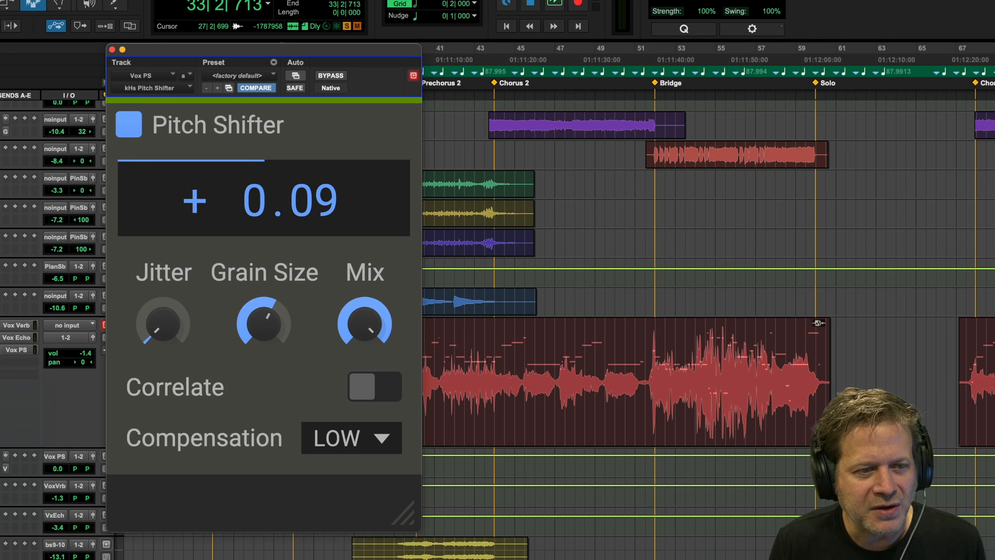
{"action": "left_click", "coordinate": [1, 363]}
{"action": "mouse_move", "coordinate": [24, 458]}
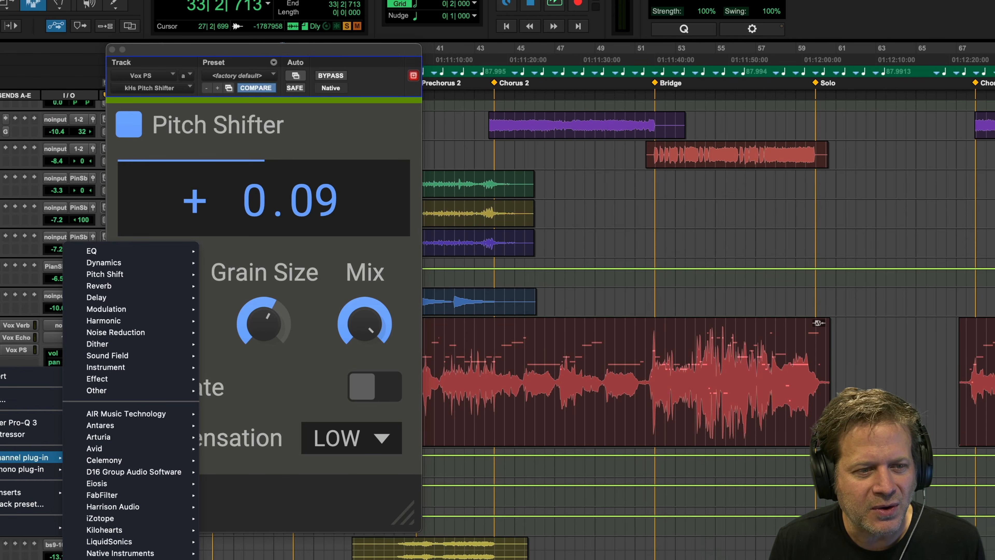
{"action": "mouse_move", "coordinate": [140, 529]}
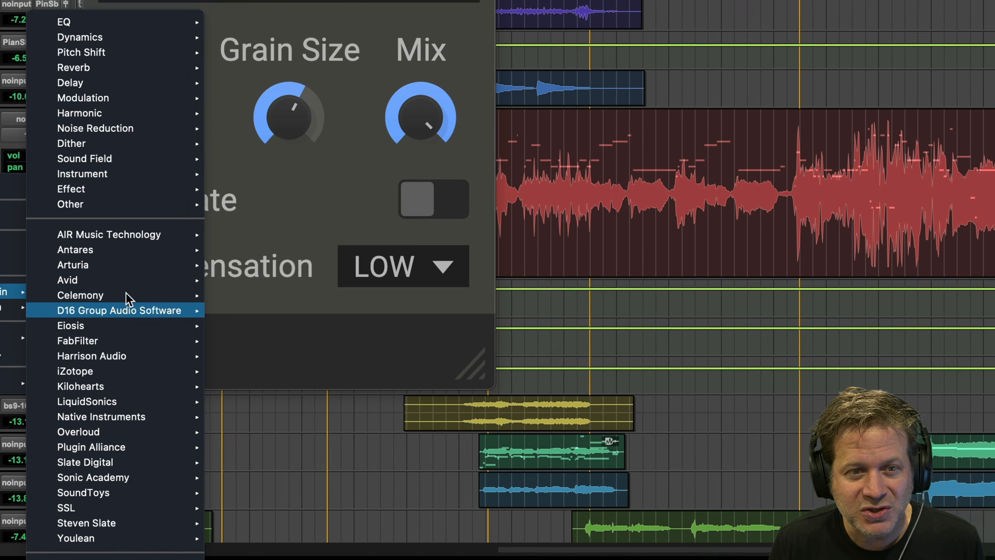
{"action": "key", "text": "Escape"}
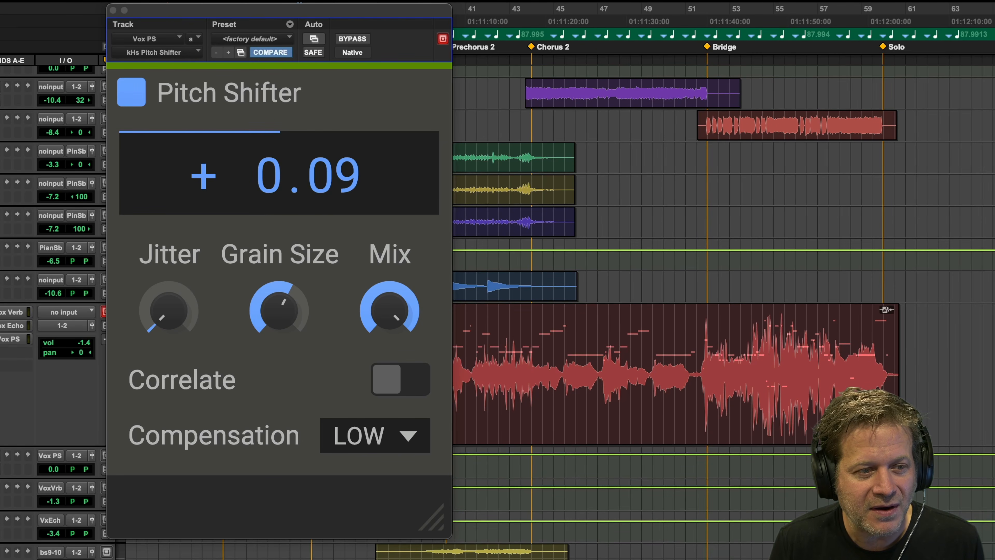
Raise the Vocal Verses send to Vox PS to -12.3 dB and audition the vocal with the plug-in and send windows closed
{"action": "left_click", "coordinate": [16, 339]}
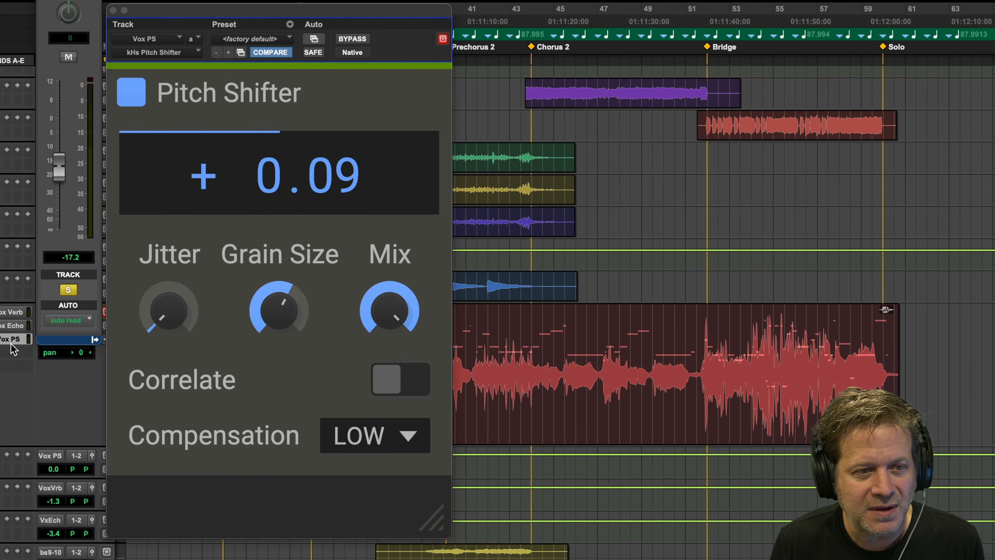
{"action": "mouse_move", "coordinate": [64, 170]}
{"action": "left_mouse_down"}
{"action": "mouse_move", "coordinate": [69, 128]}
{"action": "mouse_move", "coordinate": [59, 159]}
{"action": "left_mouse_up"}
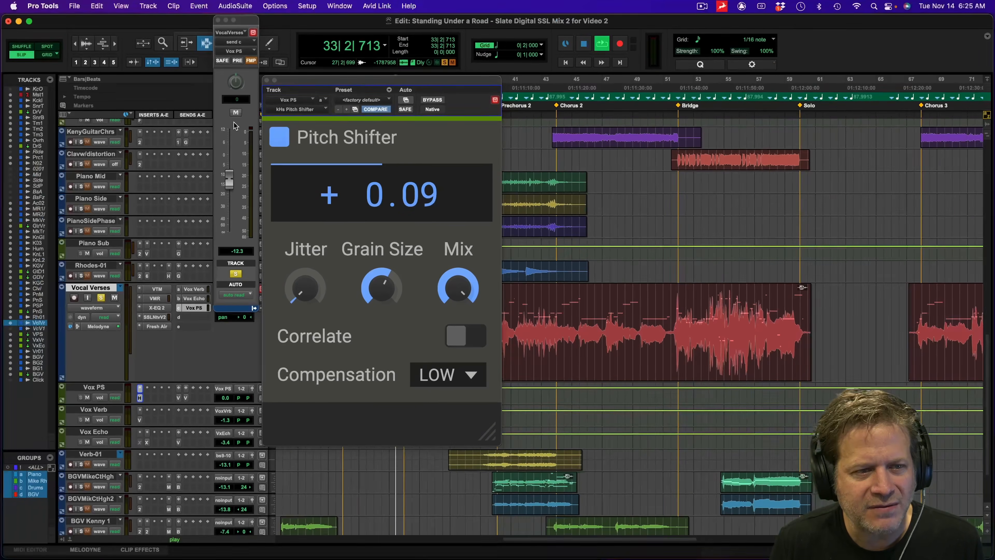
{"action": "key", "text": "space"}
{"action": "left_click", "coordinate": [267, 80]}
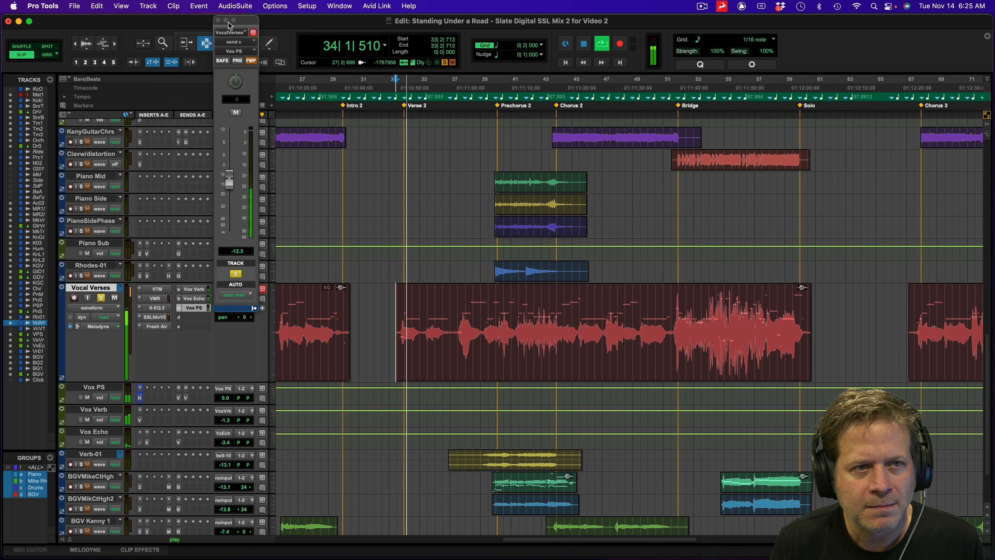
{"action": "left_click", "coordinate": [218, 20]}
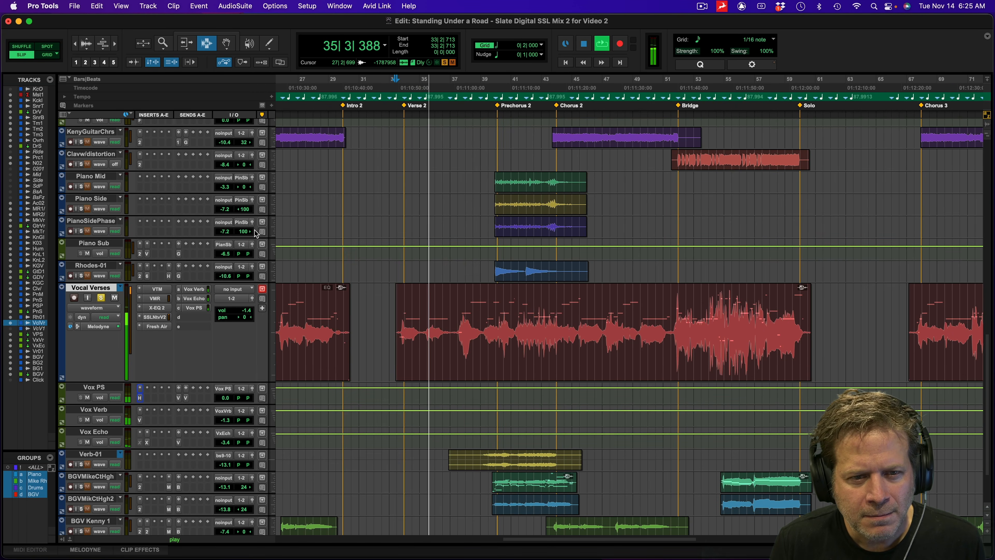
{"action": "key", "text": "space"}
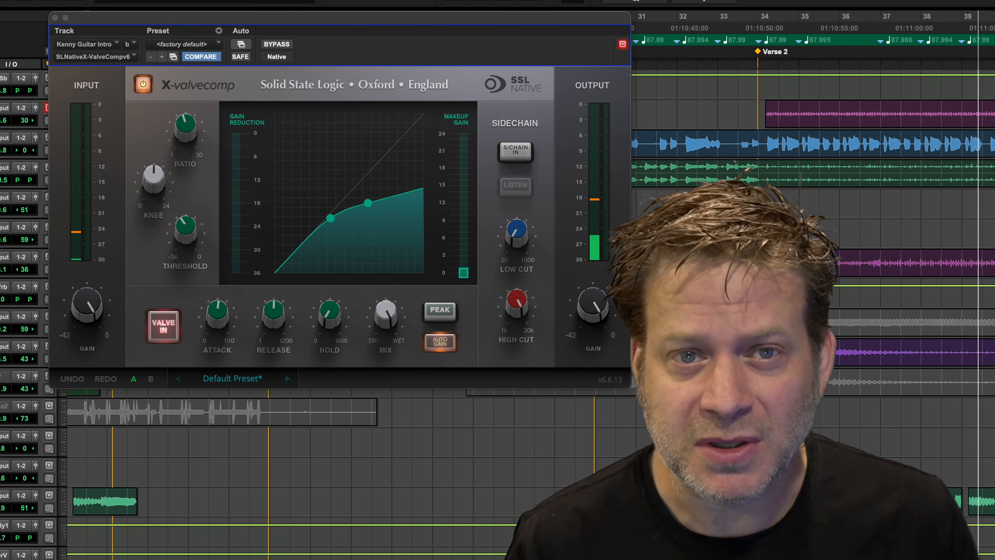
{"action": "scroll", "coordinate": [771, 294], "scroll_direction": "down", "scroll_amount": 7}
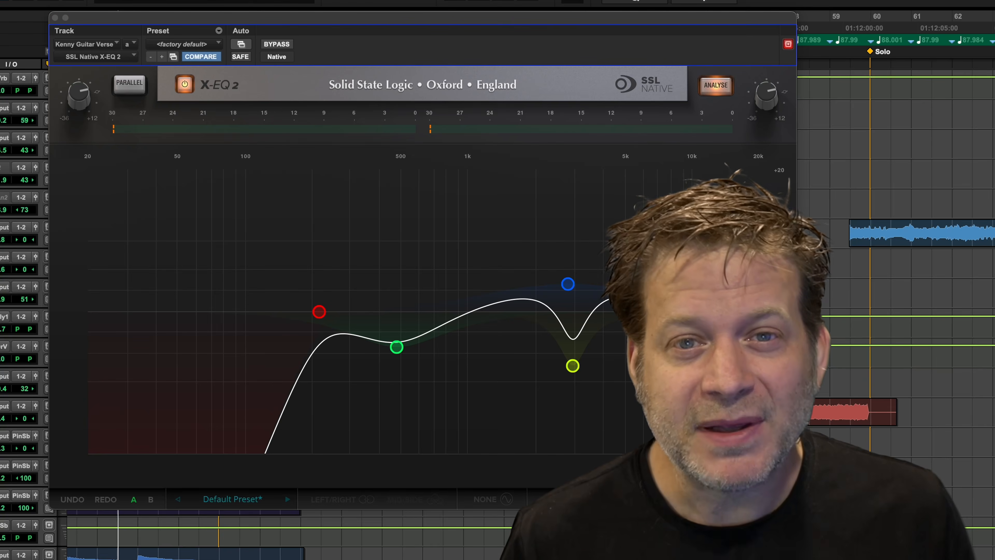
{"action": "scroll", "coordinate": [892, 294], "scroll_direction": "down", "scroll_amount": 3}
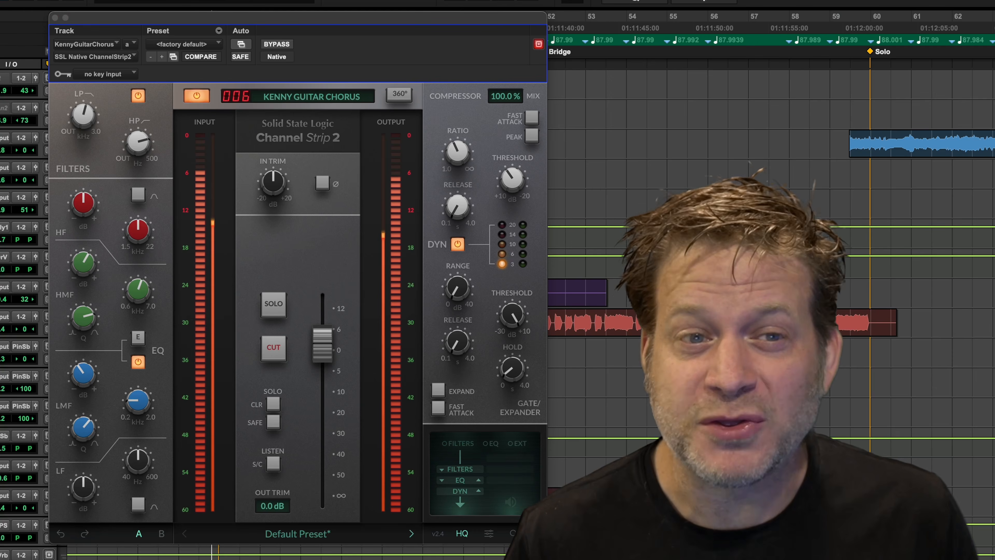
{"action": "scroll", "coordinate": [771, 315], "scroll_direction": "down", "scroll_amount": 3}
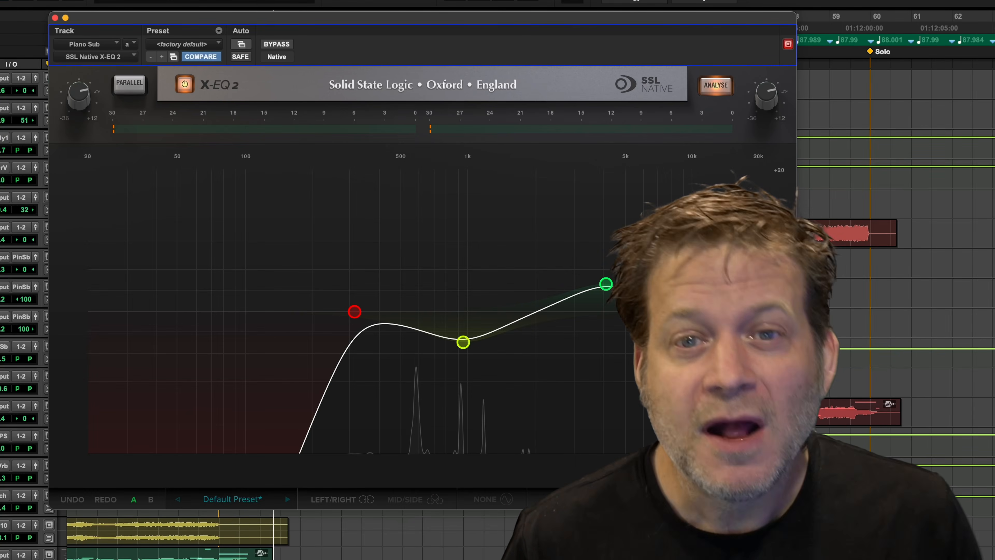
{"action": "scroll", "coordinate": [770, 314], "scroll_direction": "down", "scroll_amount": 3}
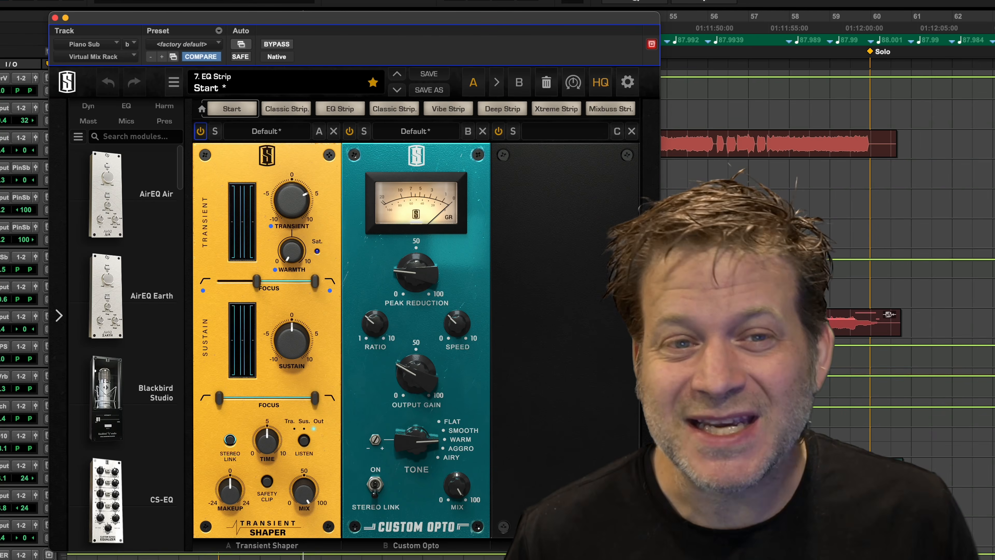